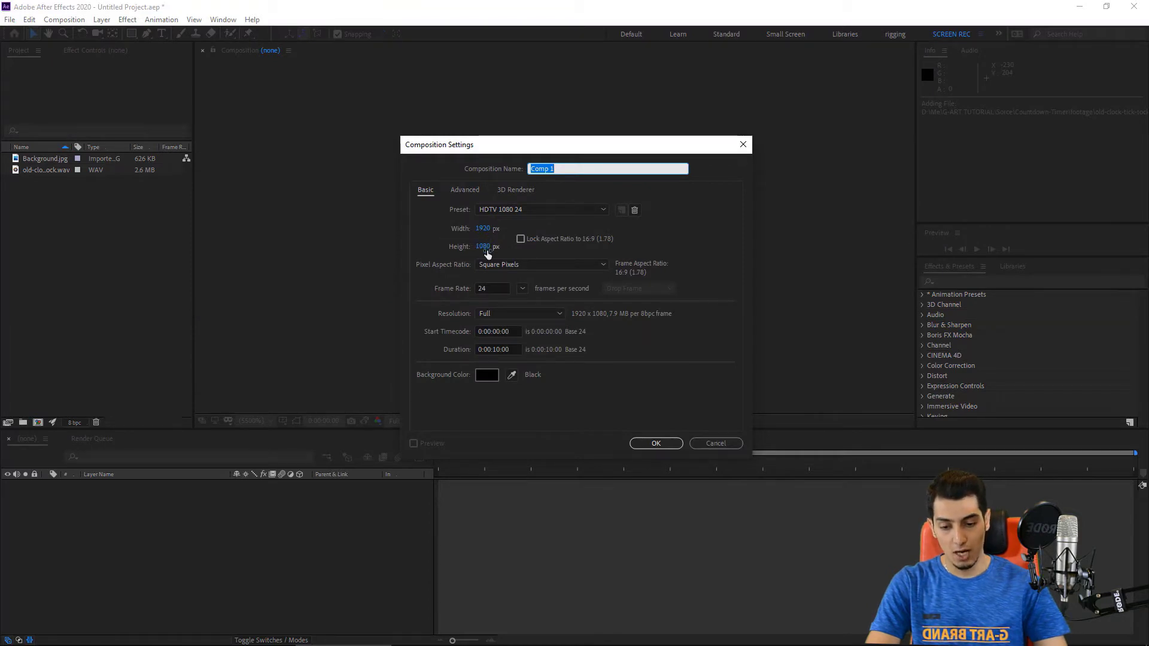
# Create a 10-second HDTV 1080 24 composition and place Background.jpg in its timeline as a layer.
pyautogui.click(515, 349)
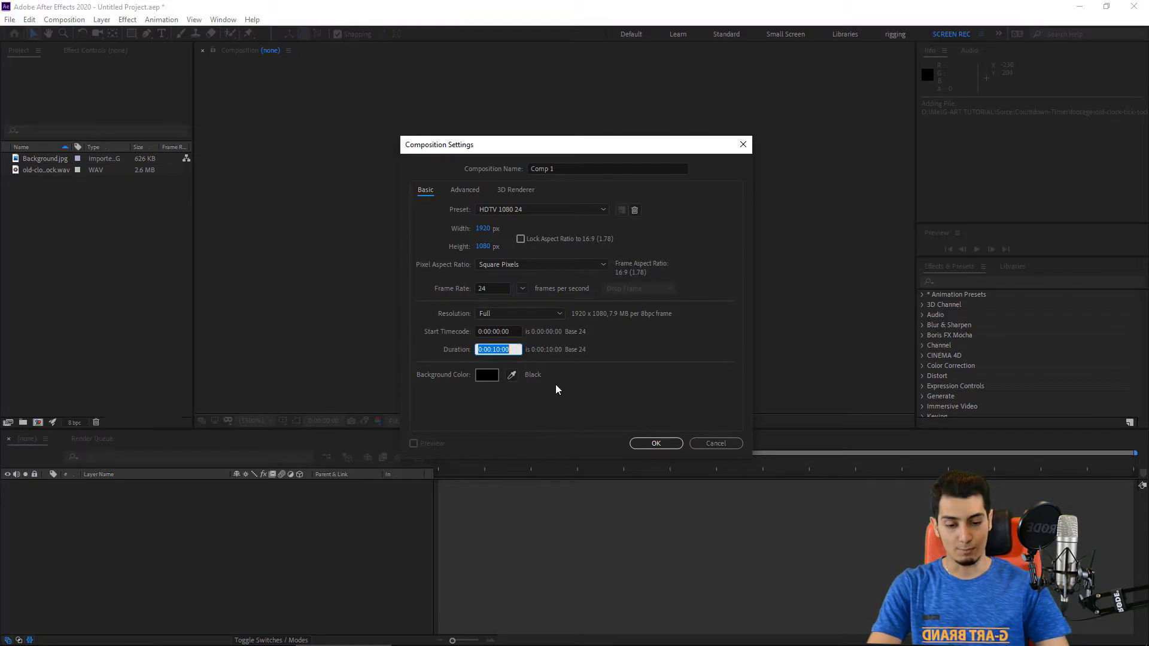
pyautogui.click(658, 443)
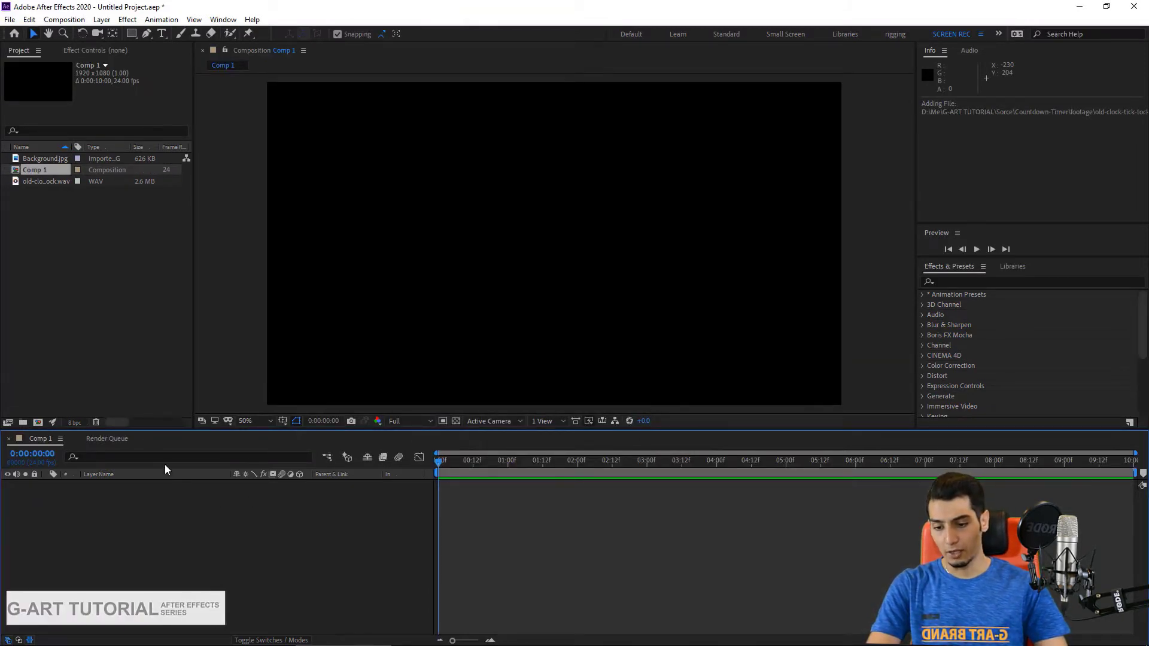
pyautogui.click(55, 159)
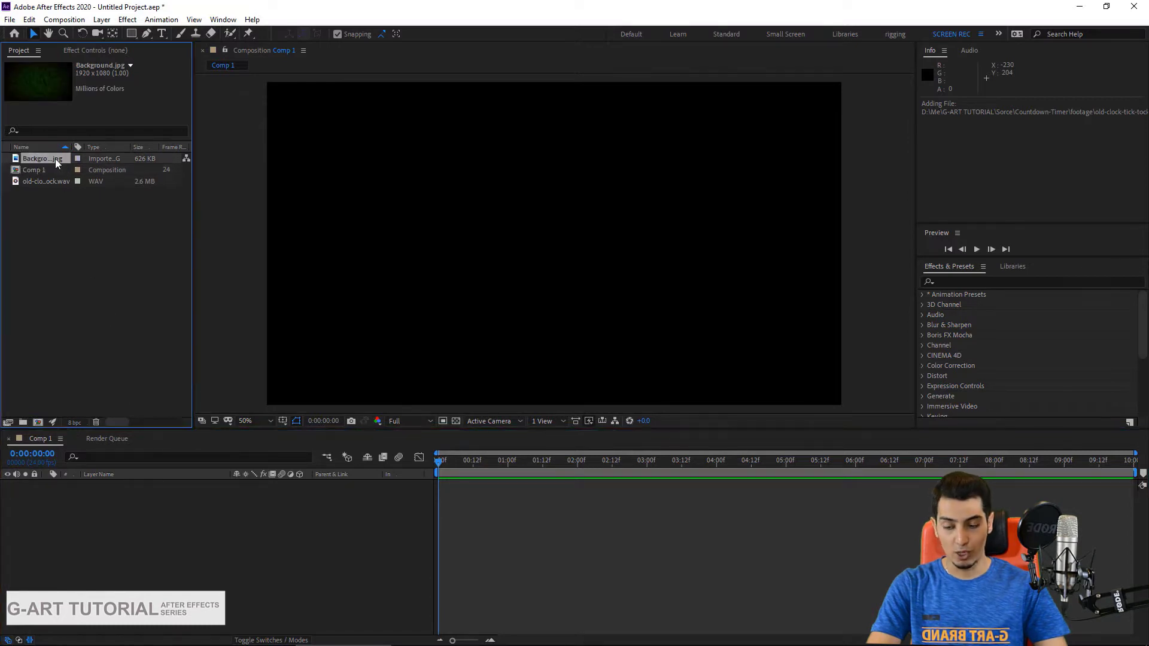
pyautogui.moveTo(53, 160); pyautogui.dragTo(80, 499)
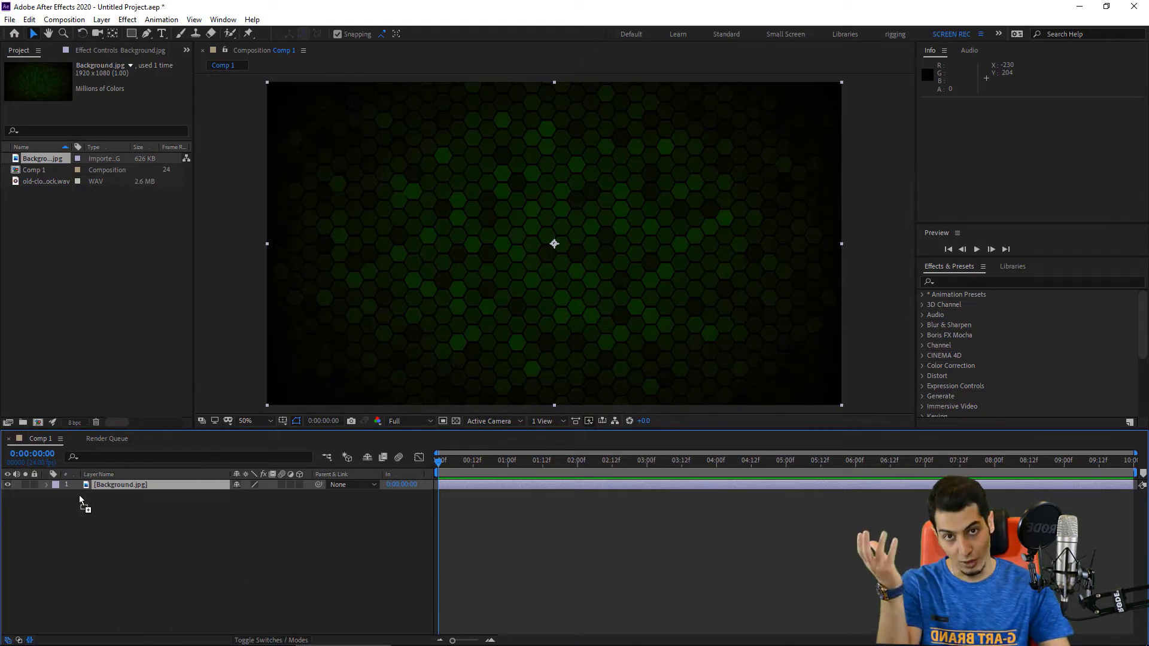
pyautogui.click(149, 486)
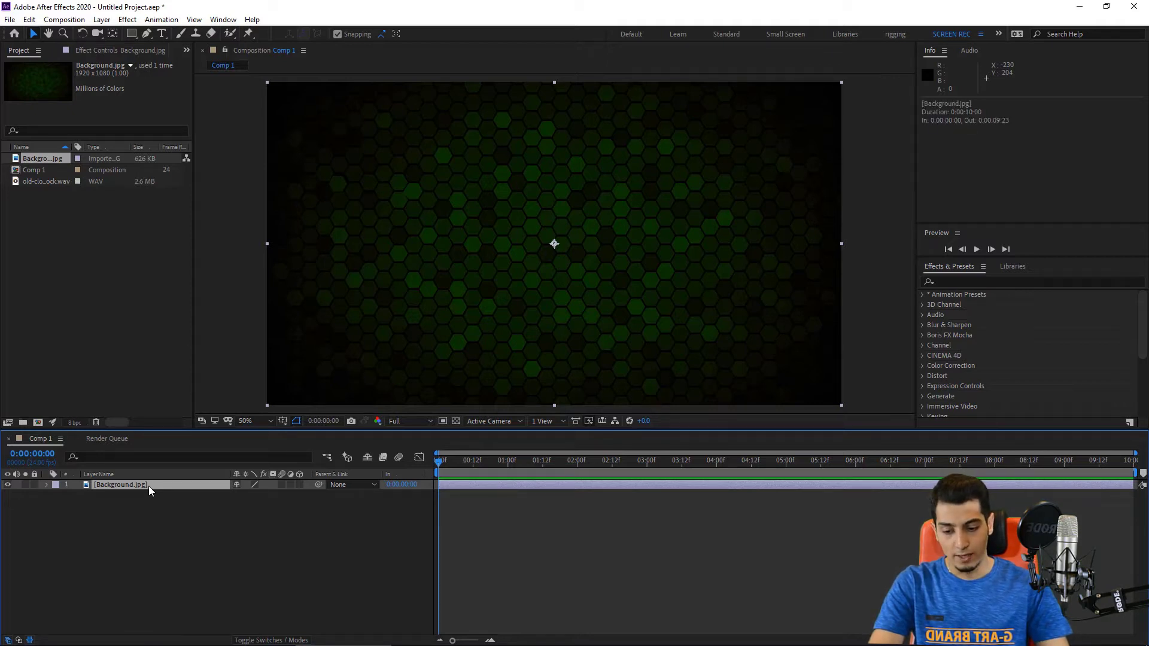
pyautogui.click(156, 509)
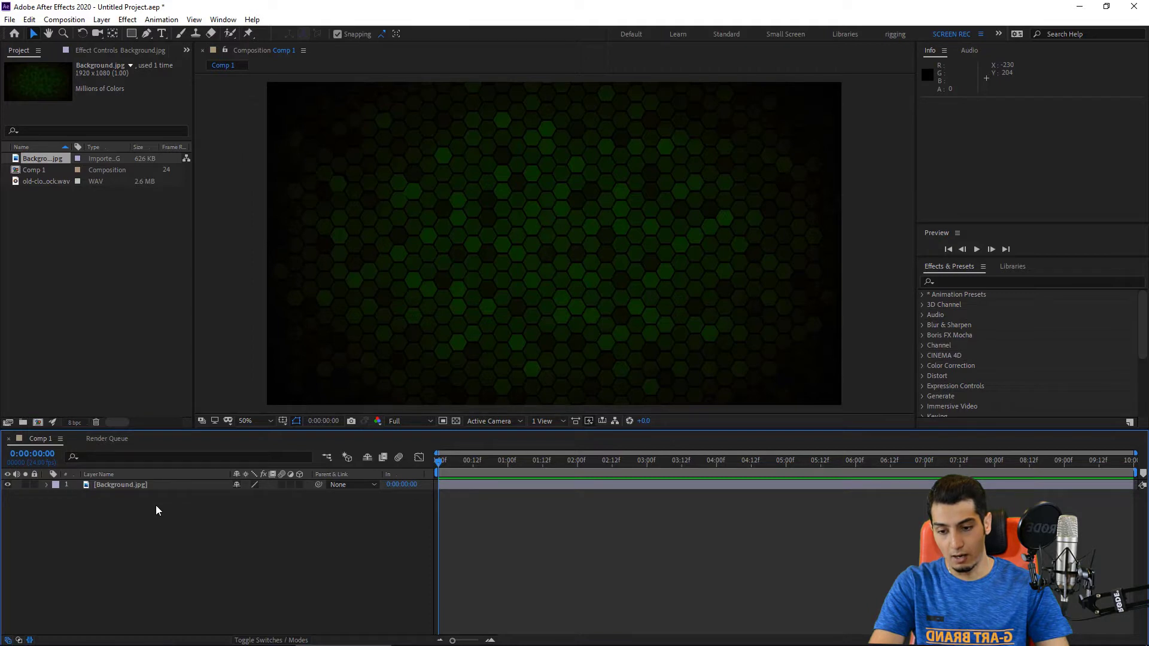
# Add a white solid layer matching the composition size above the background.
pyautogui.click(110, 19)
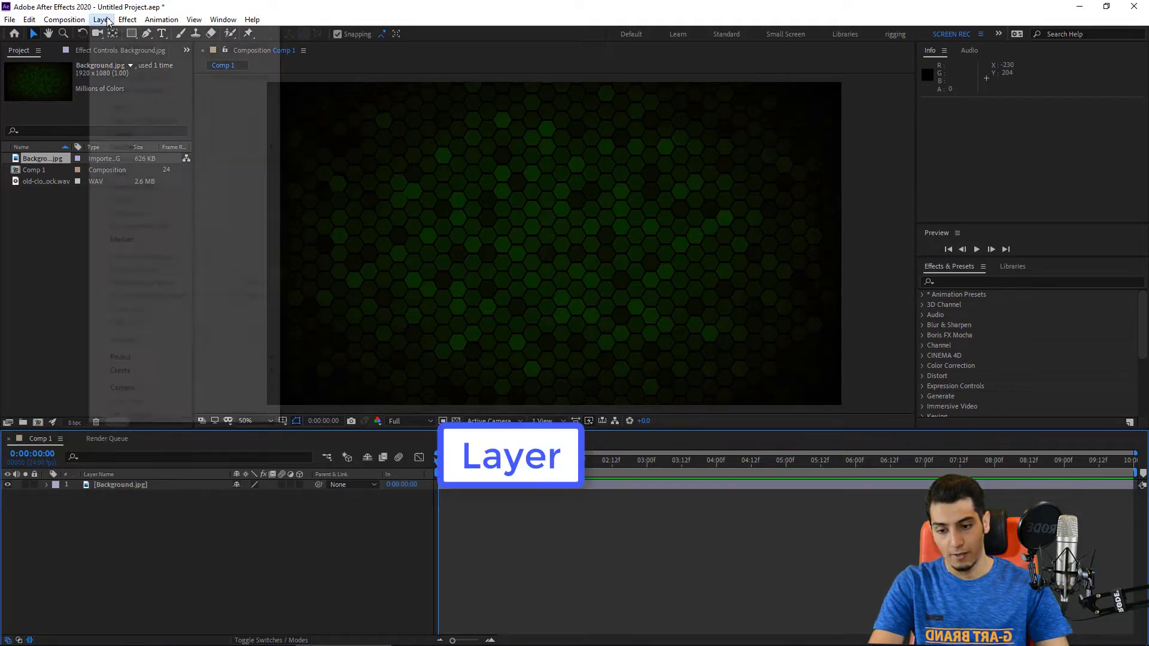
pyautogui.moveTo(228, 37)
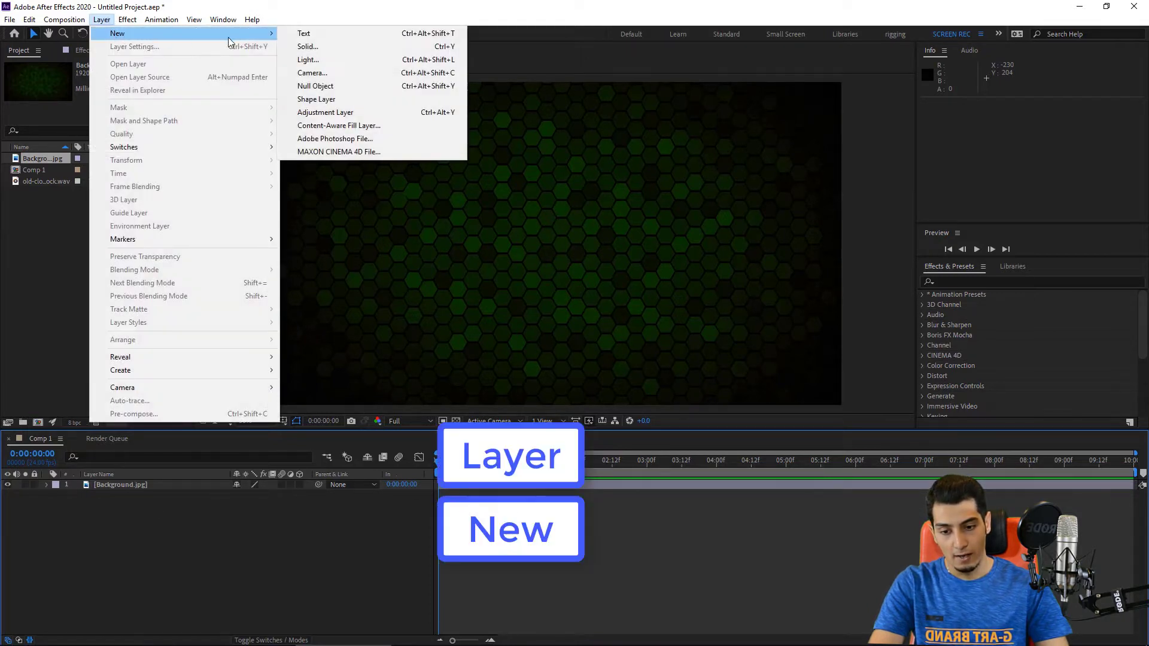
pyautogui.click(353, 46)
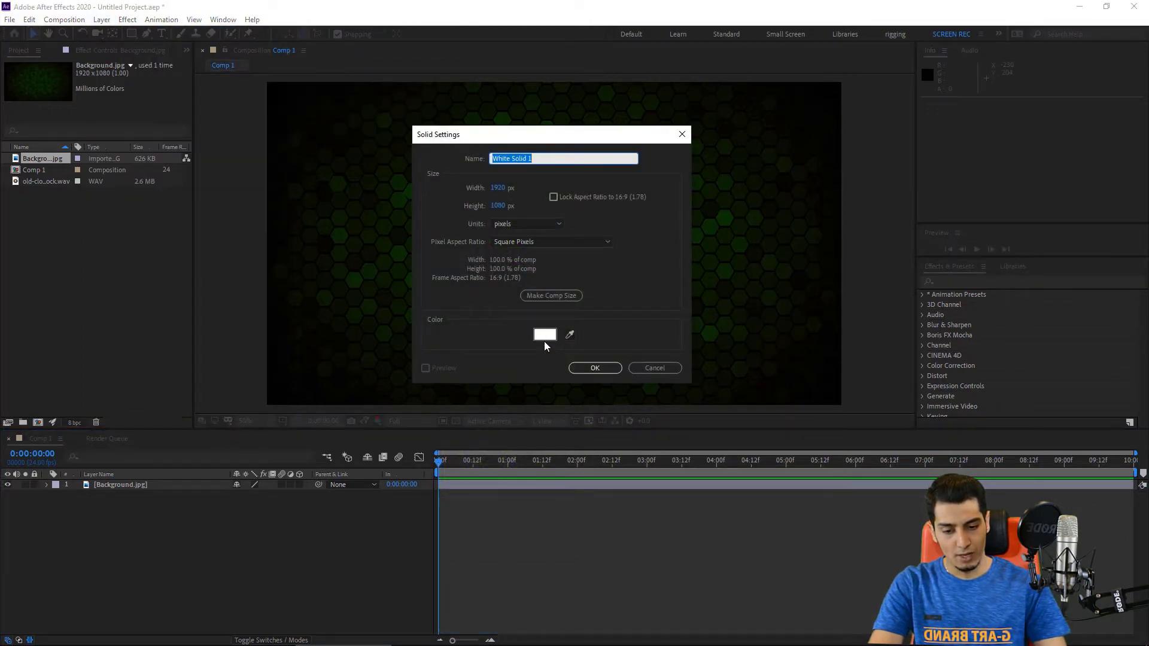
pyautogui.click(554, 295)
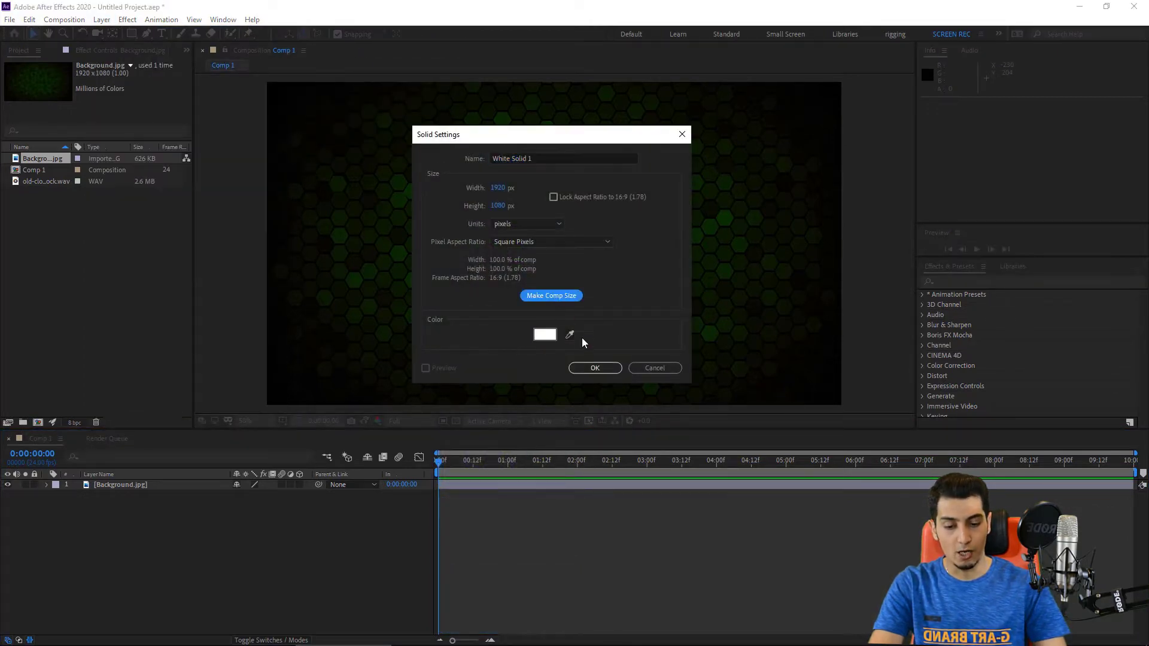
pyautogui.click(598, 368)
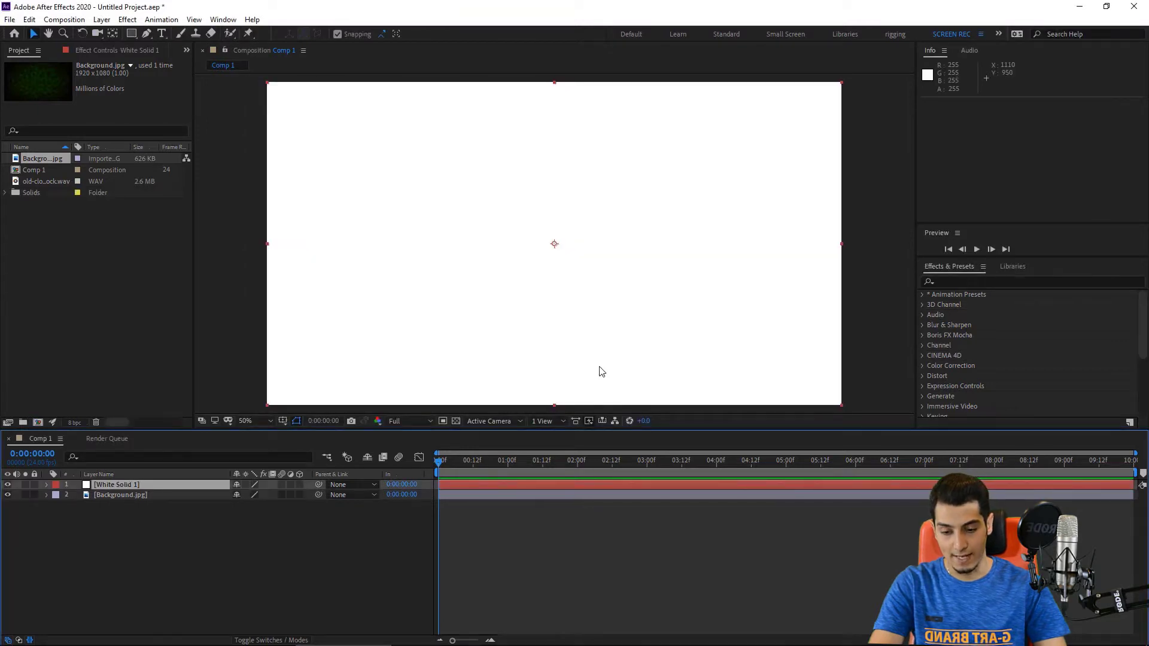
# Apply the Timecode effect to the white solid and set its text size to 128.
pyautogui.click(127, 20)
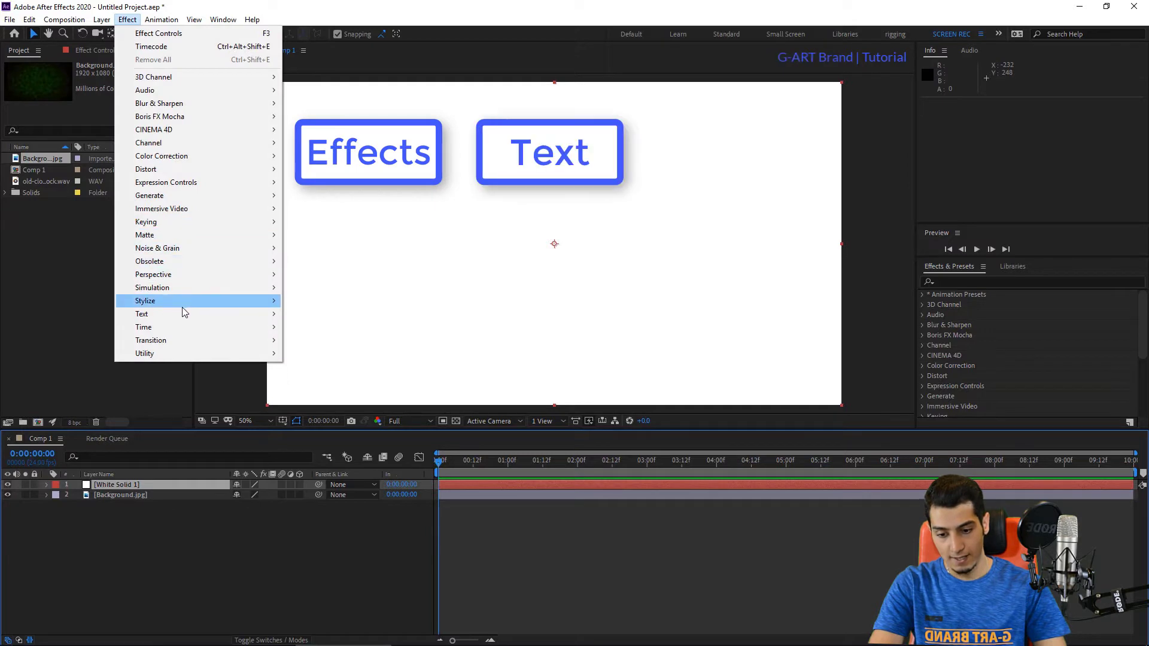
pyautogui.moveTo(181, 312)
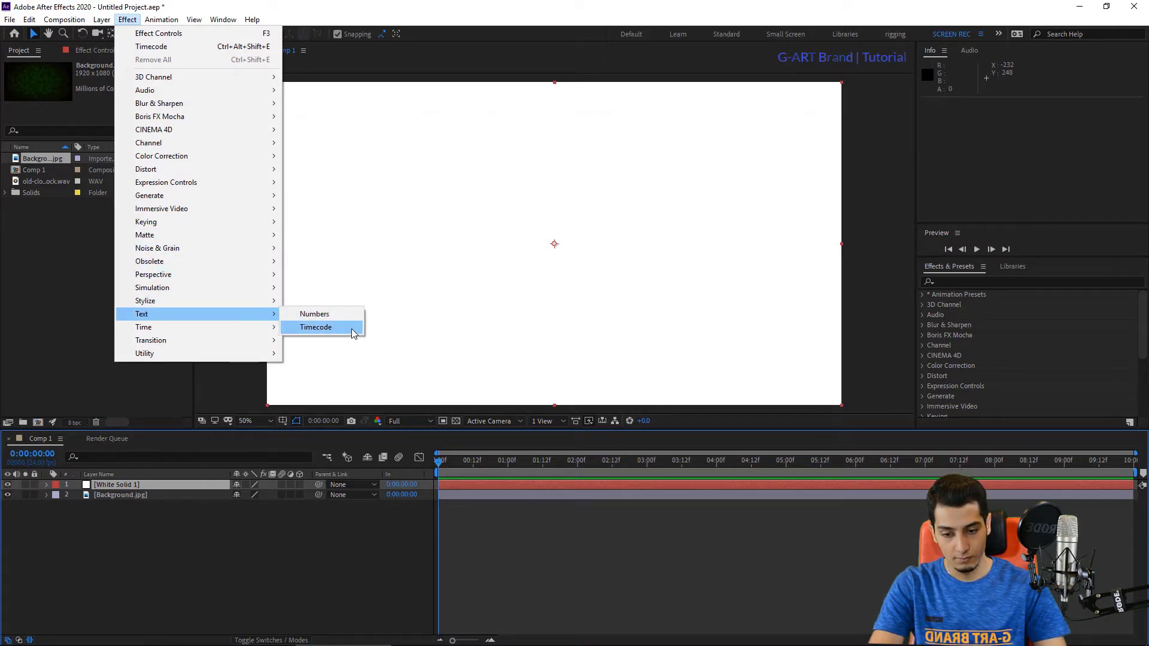
pyautogui.click(352, 329)
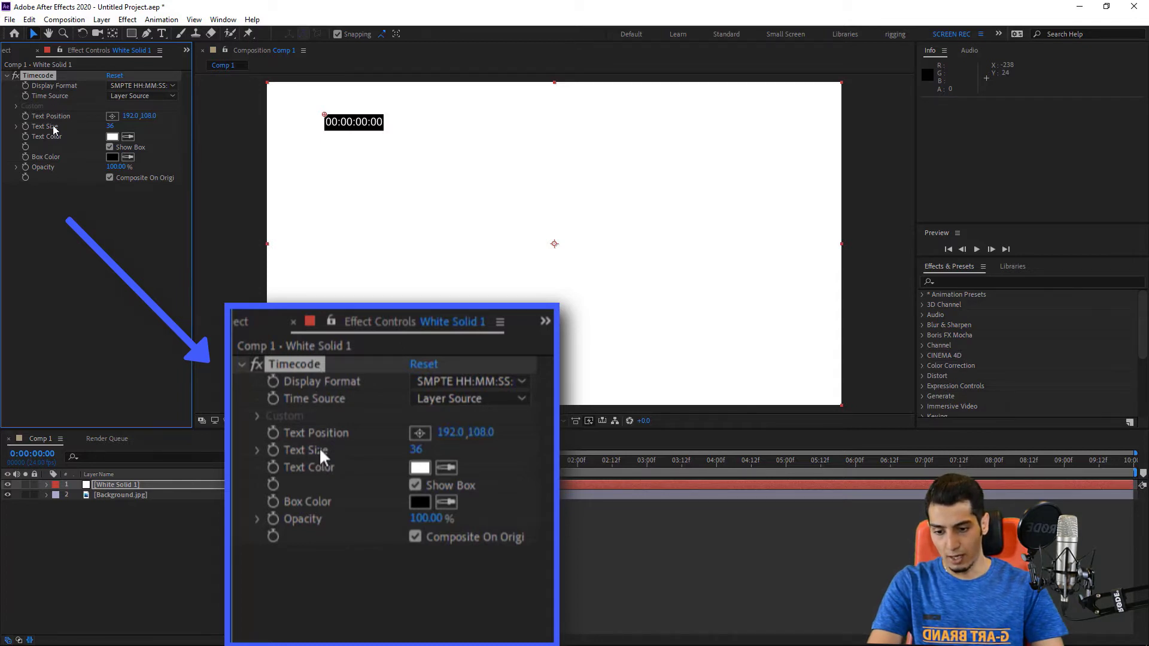
pyautogui.click(16, 127)
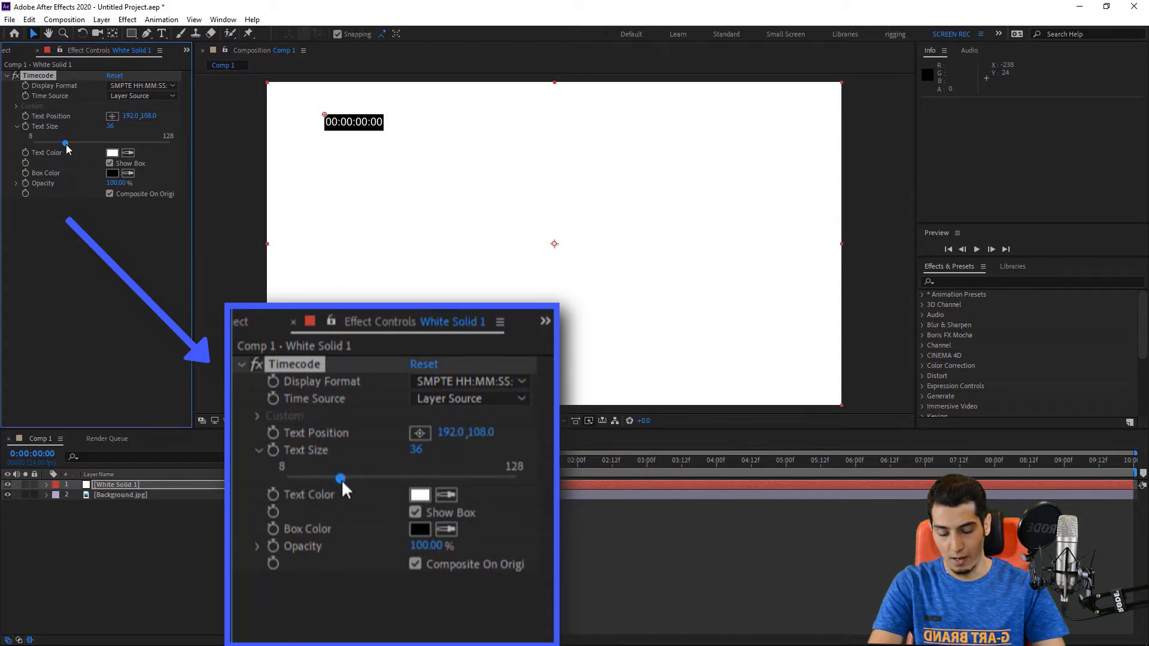
pyautogui.moveTo(67, 148); pyautogui.dragTo(171, 153)
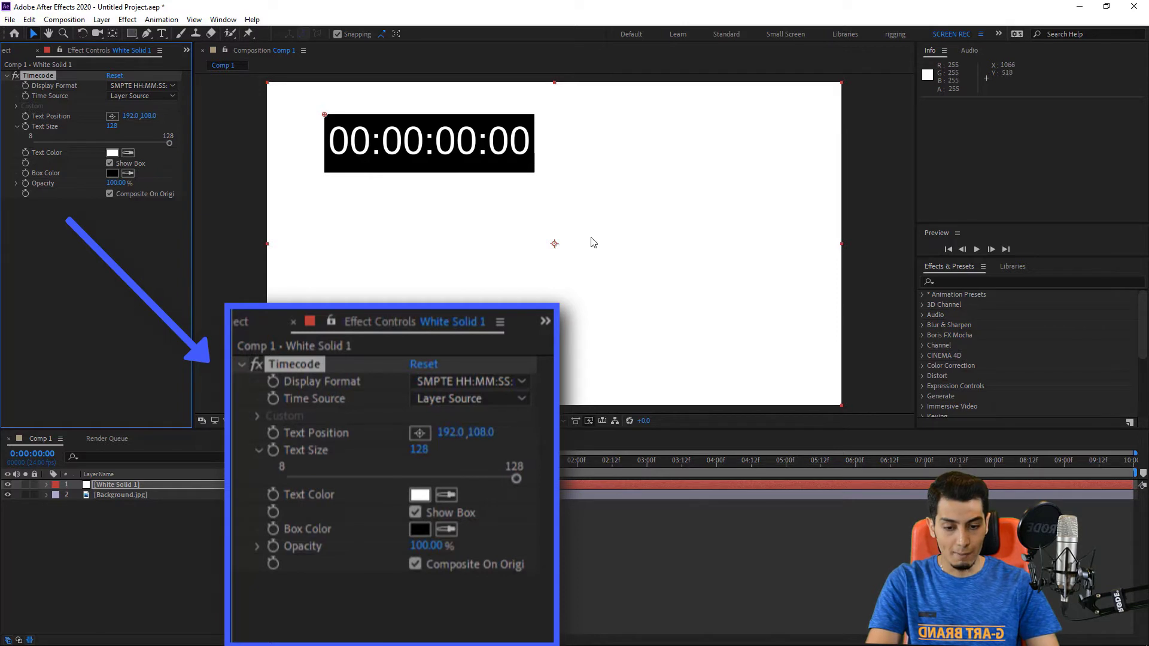
# Centre the timecode in the frame by setting its text position to 609, 442.
pyautogui.click(324, 119)
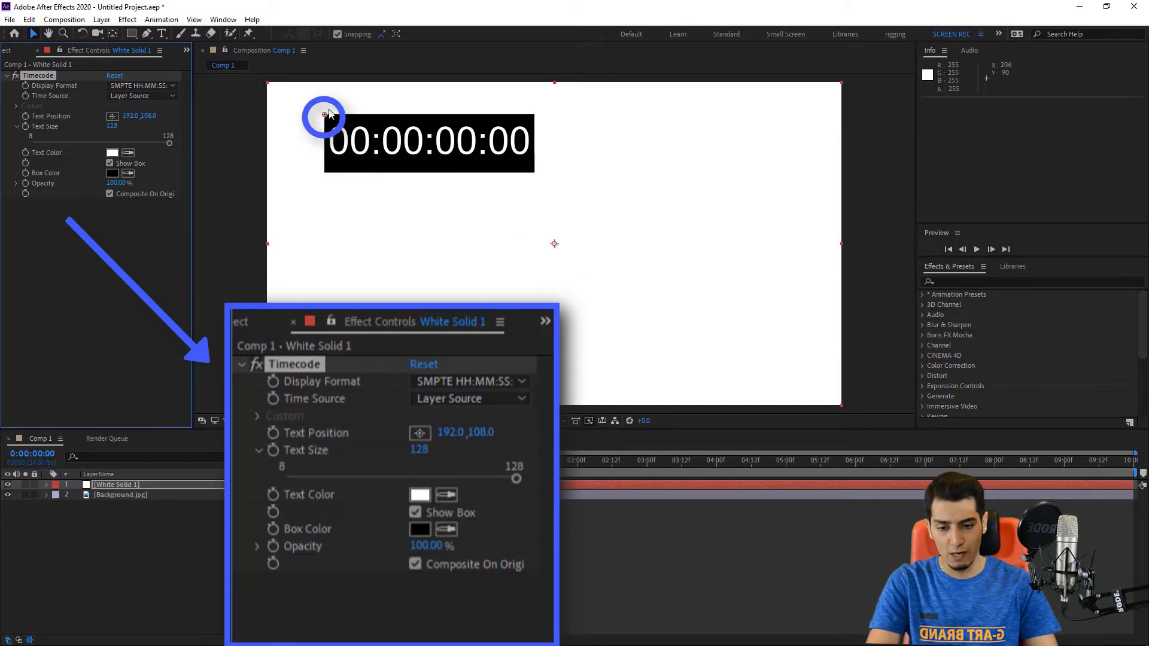
pyautogui.moveTo(324, 119); pyautogui.dragTo(450, 216)
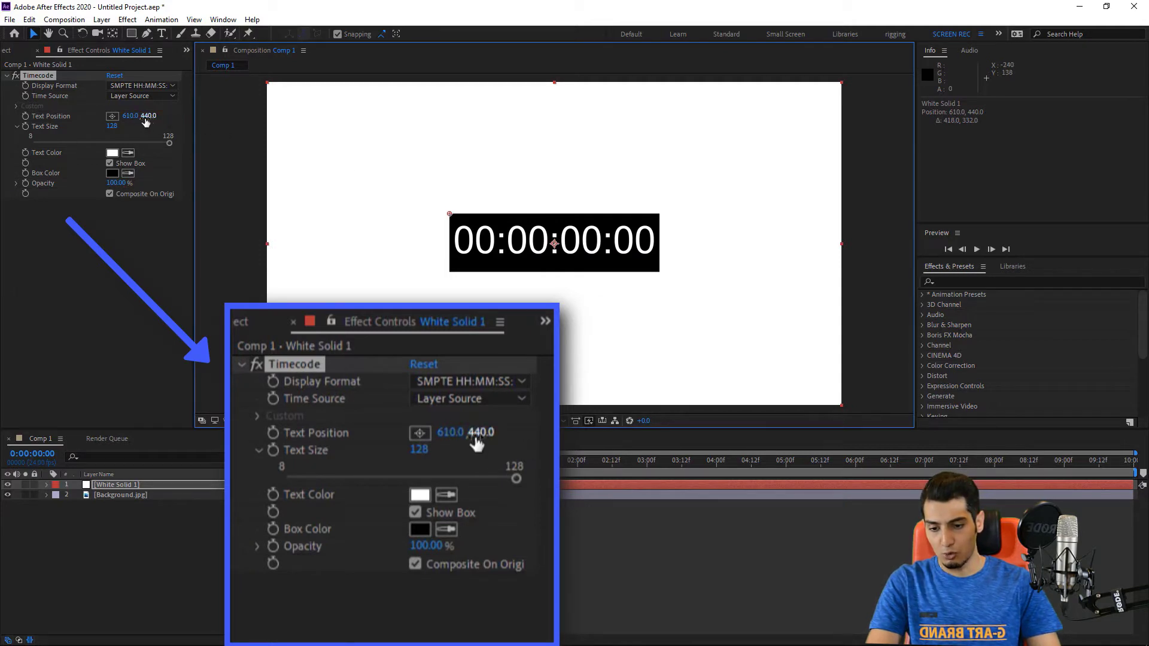
pyautogui.moveTo(138, 121)
pyautogui.mouseDown()
pyautogui.moveTo(145, 130)
pyautogui.moveTo(151, 118)
pyautogui.mouseUp()
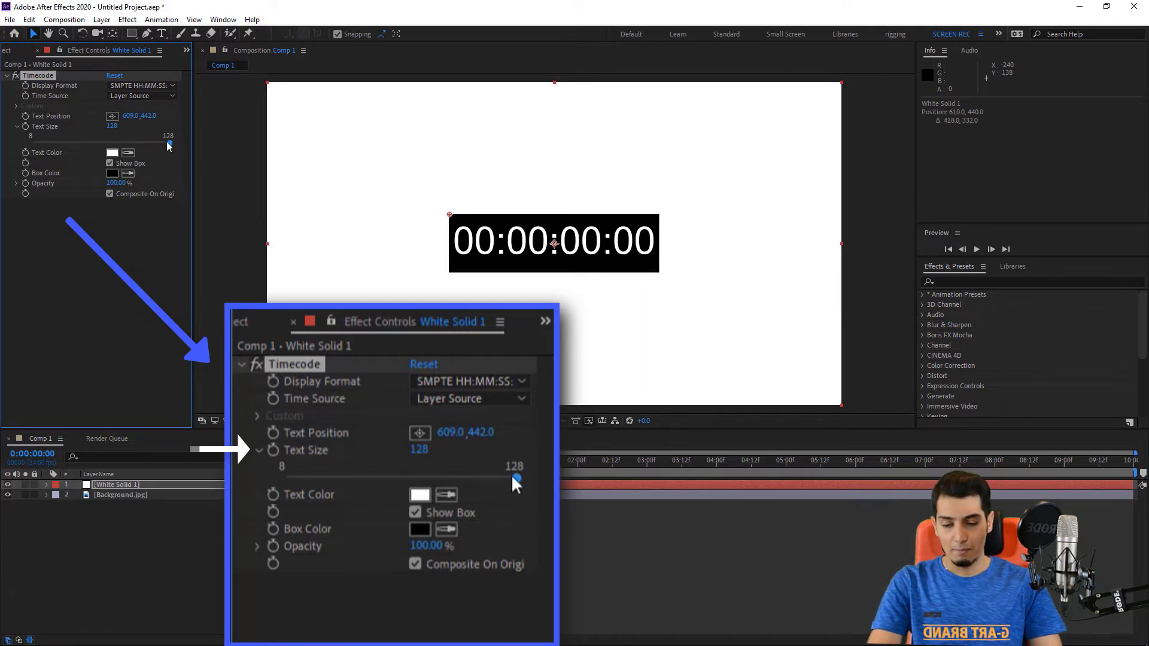
pyautogui.moveTo(170, 144)
pyautogui.mouseDown()
pyautogui.moveTo(134, 144)
pyautogui.moveTo(175, 153)
pyautogui.mouseUp()
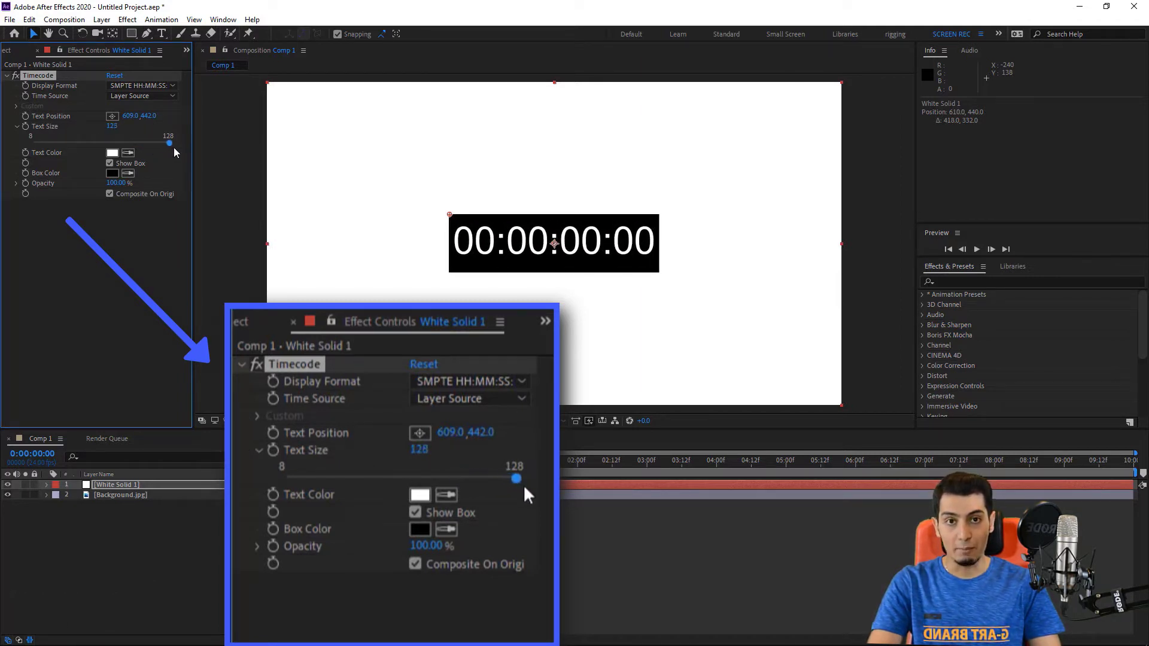
pyautogui.click(113, 126)
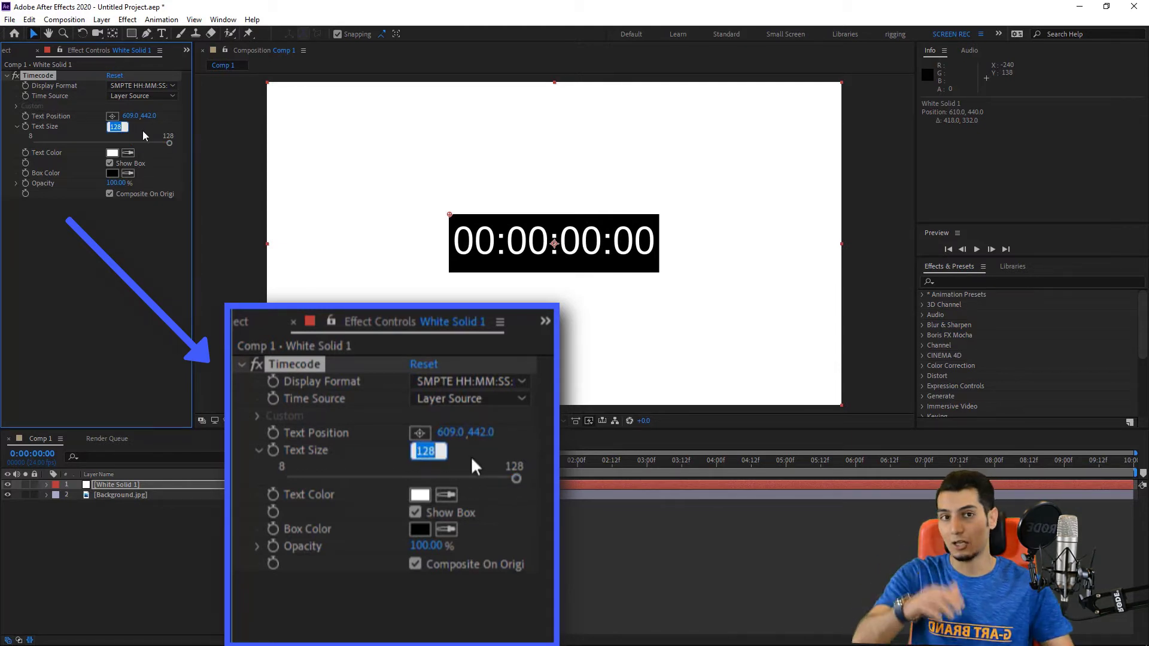
pyautogui.click(142, 130)
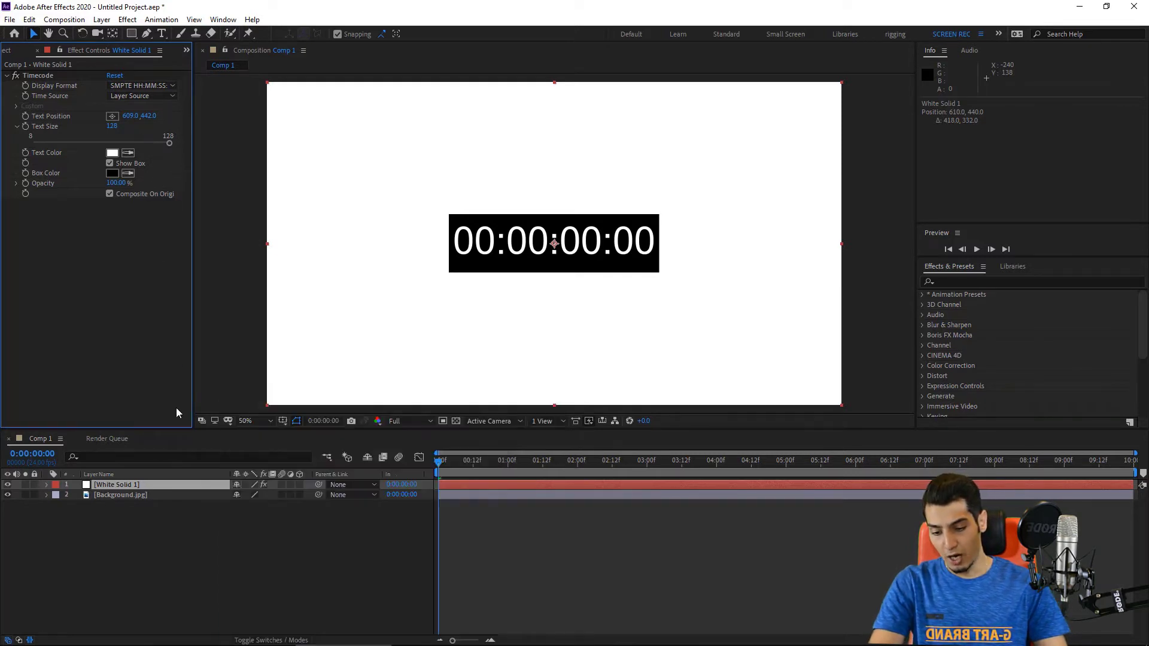
# Scale the white solid layer up to 188% to enlarge the timecode.
pyautogui.click(178, 487)
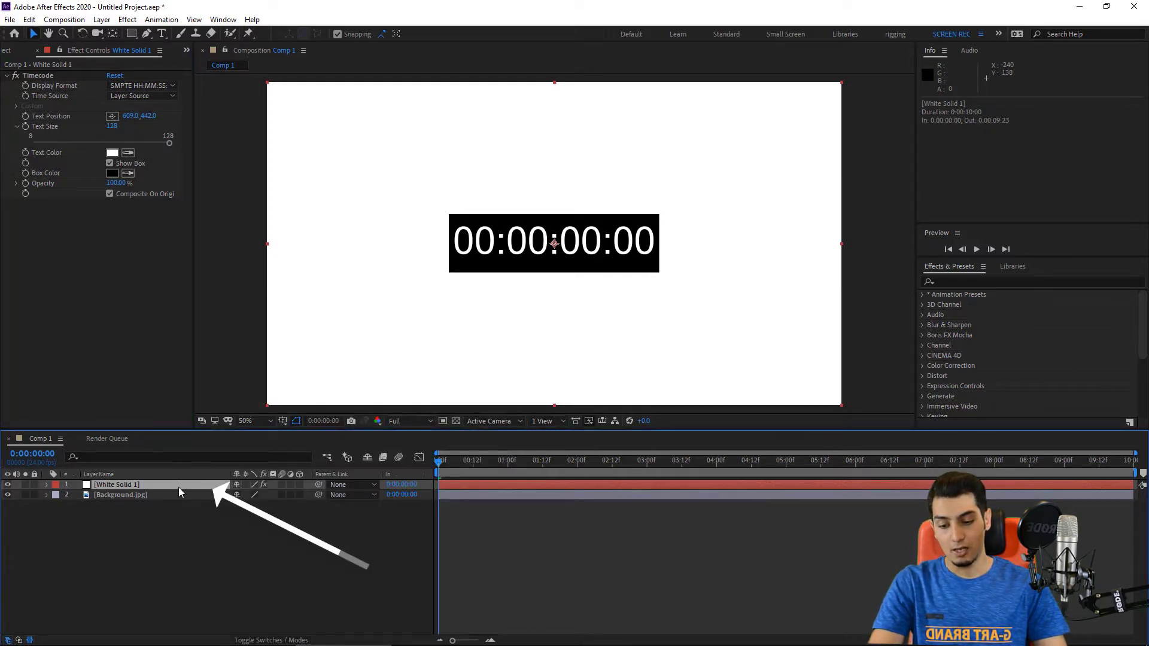
pyautogui.click(48, 485)
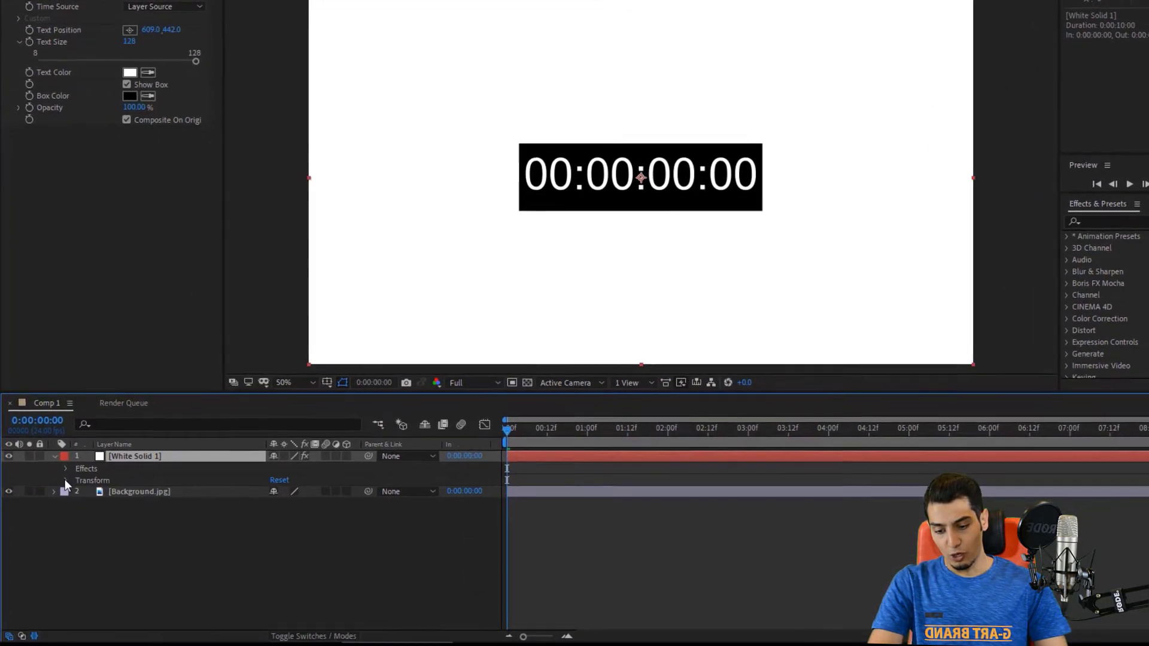
pyautogui.click(62, 489)
pyautogui.click(127, 521)
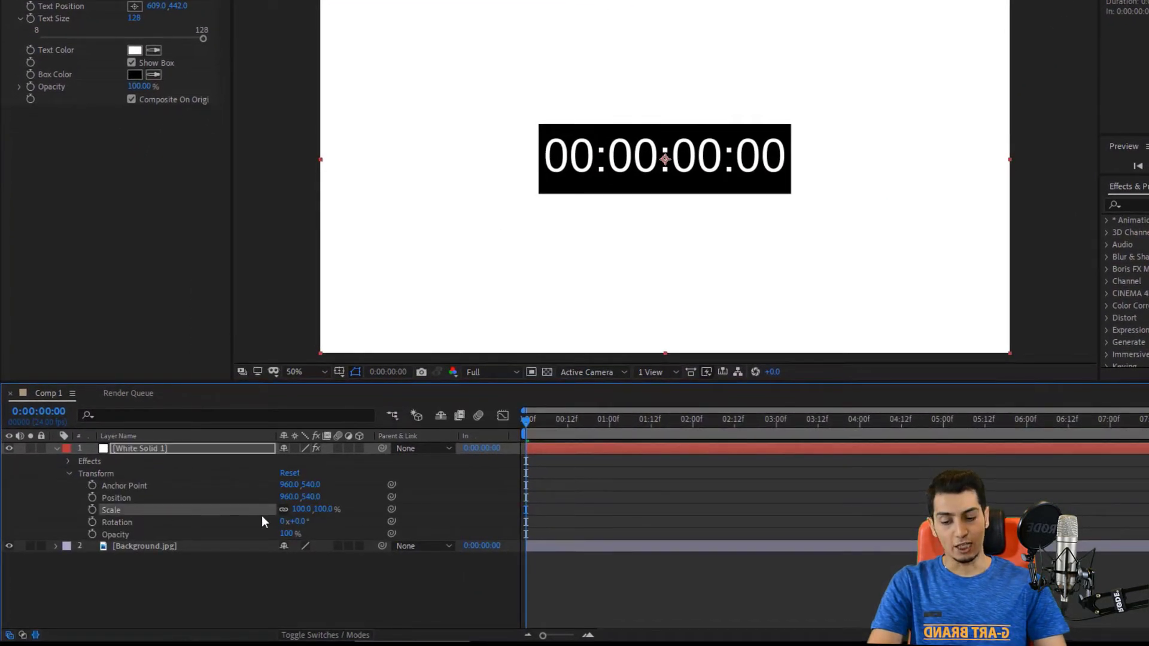
pyautogui.moveTo(321, 518); pyautogui.dragTo(398, 519)
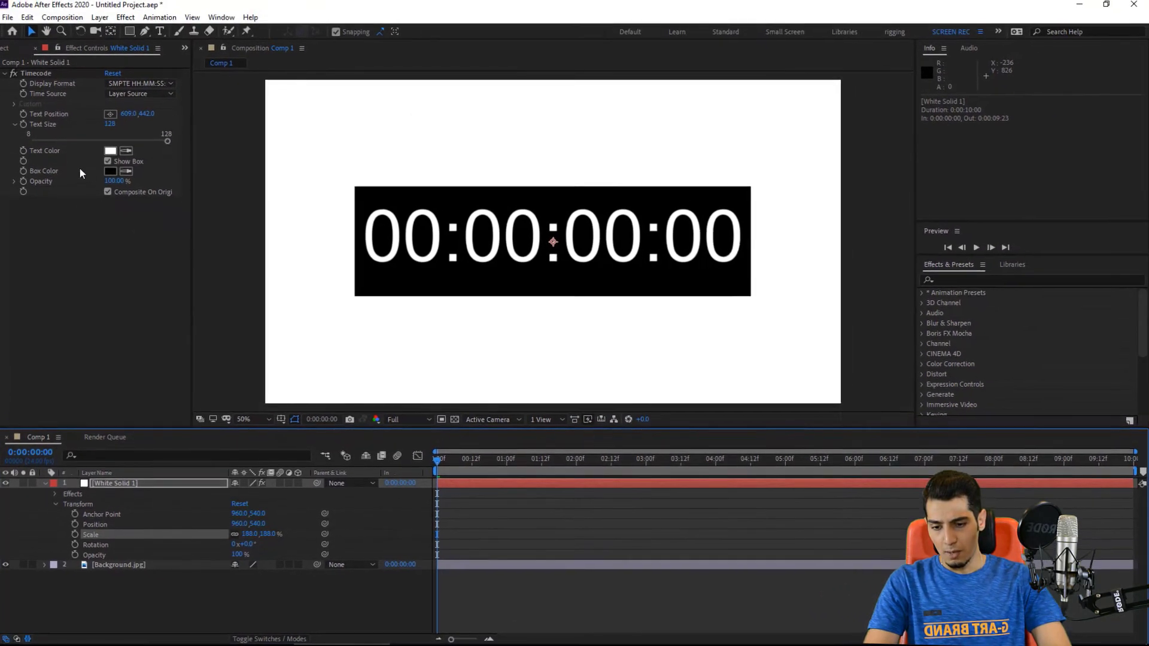
# Set the timecode's text color to red, FF0000.
pyautogui.click(113, 153)
pyautogui.moveTo(538, 198); pyautogui.dragTo(566, 185)
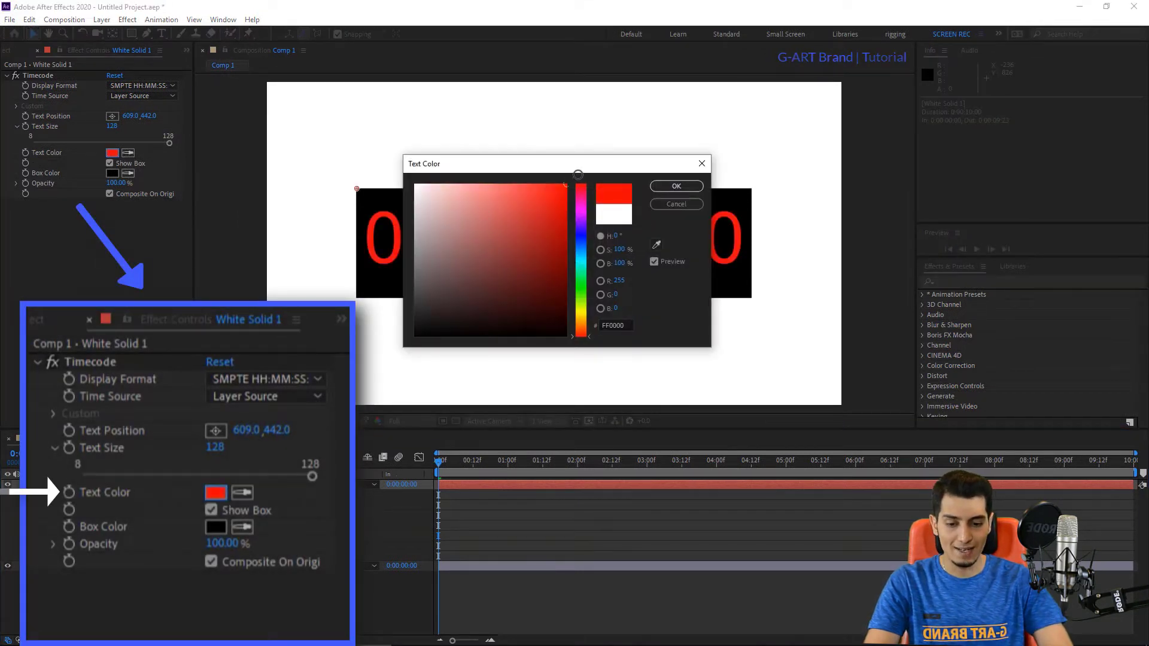
pyautogui.click(677, 185)
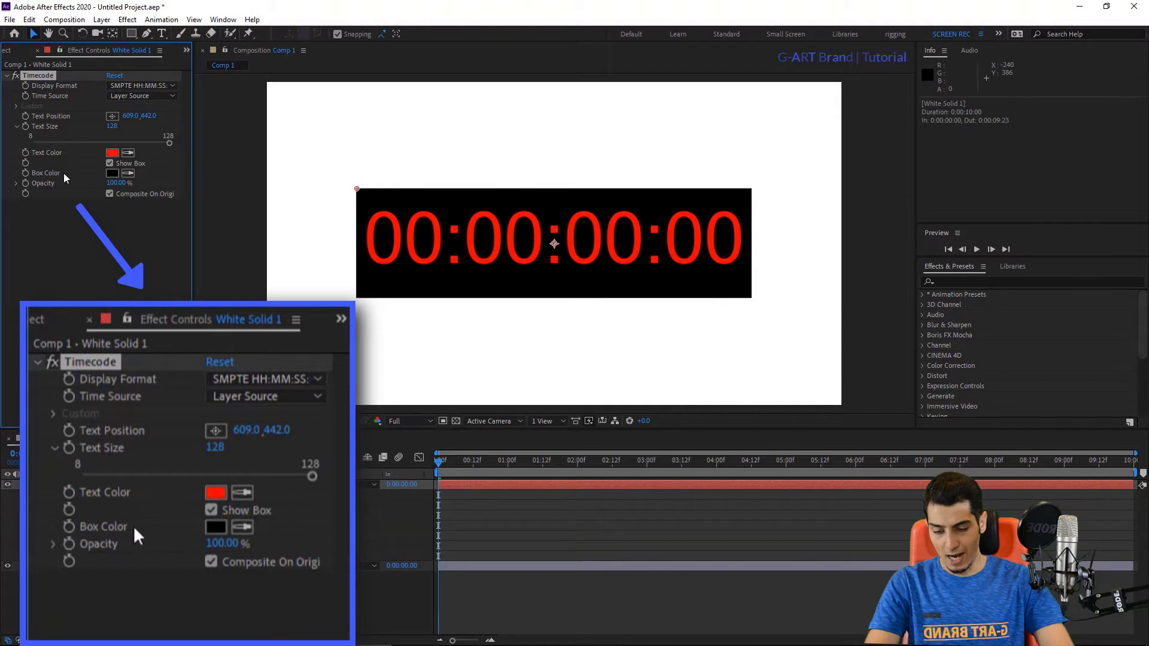
# Set the timecode's box color to dark olive, 596603.
pyautogui.click(112, 174)
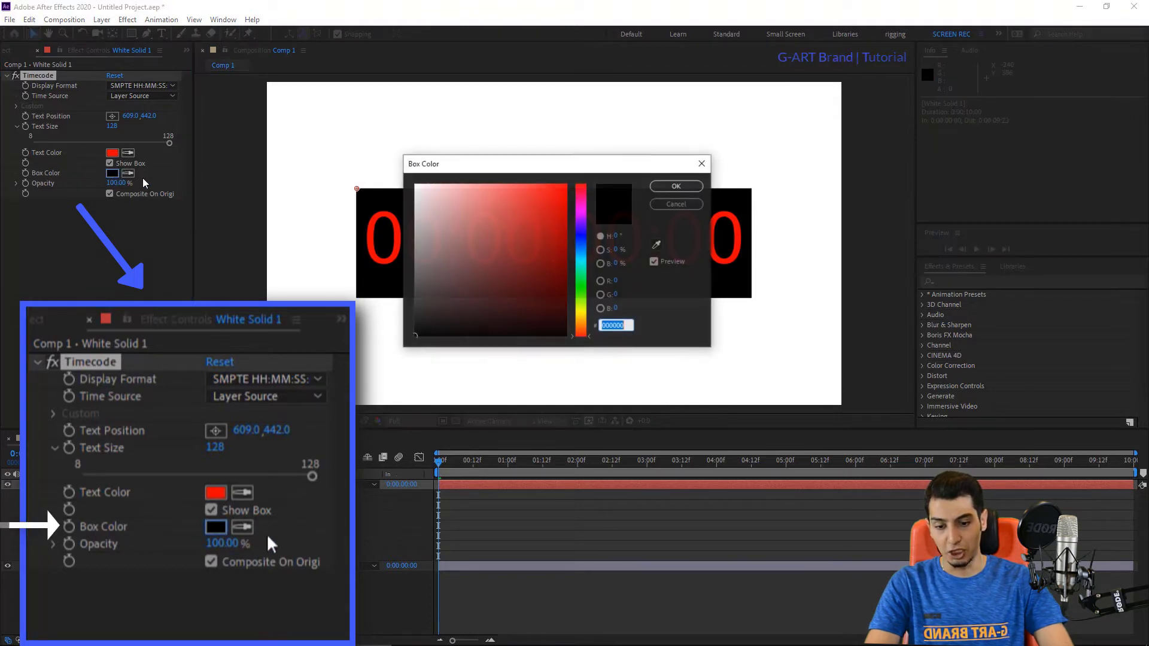
pyautogui.moveTo(469, 221); pyautogui.dragTo(564, 274)
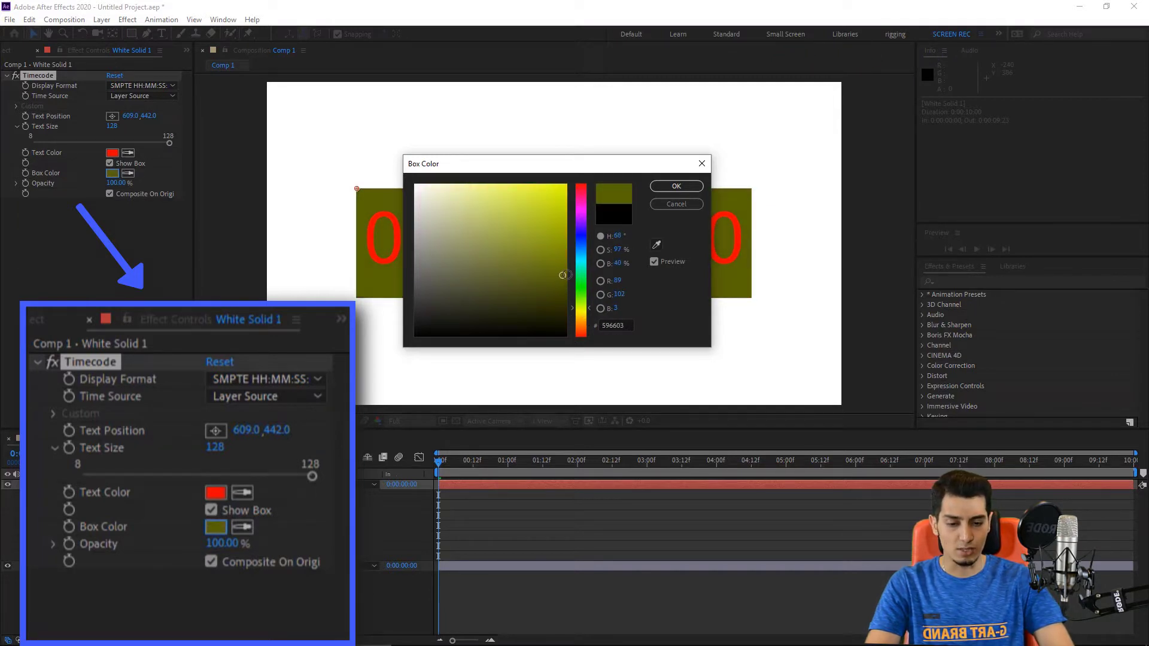
pyautogui.click(668, 187)
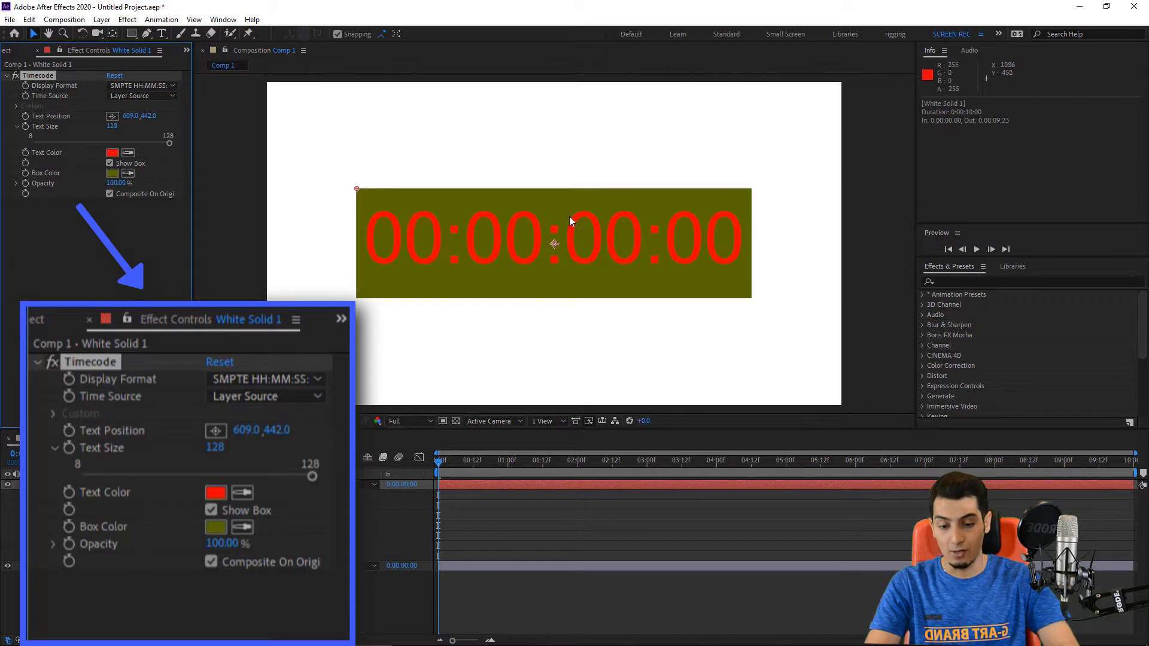
# Hide the box behind the timecode digits and try adjusting the effect's opacity.
pyautogui.click(109, 163)
pyautogui.click(110, 163)
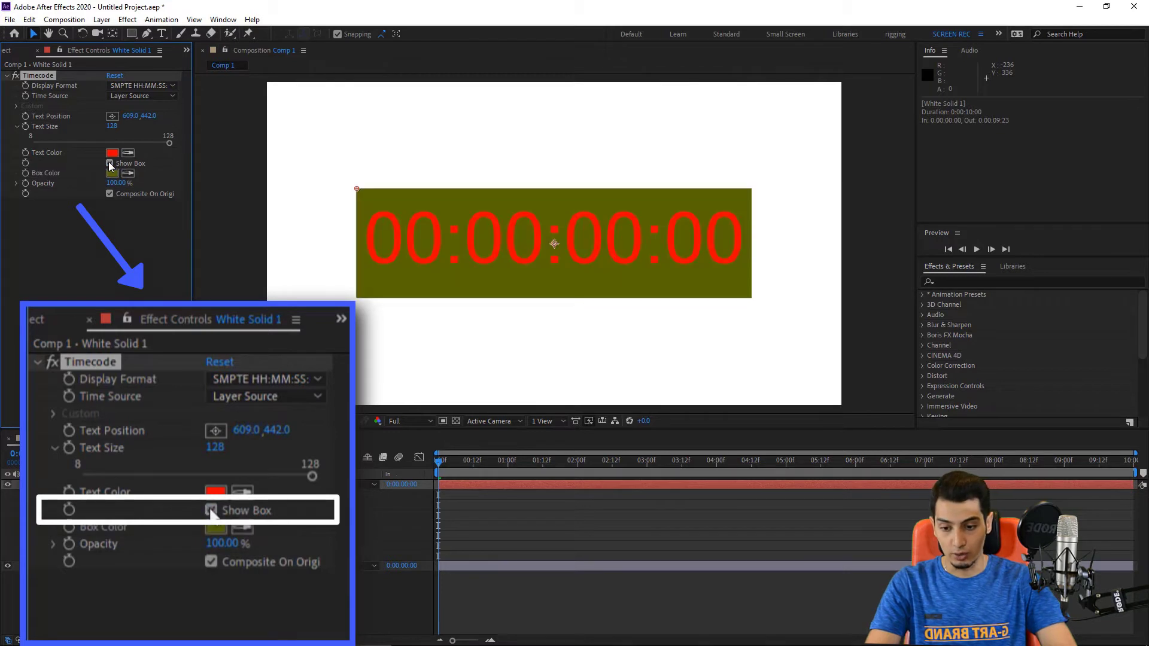
pyautogui.click(110, 163)
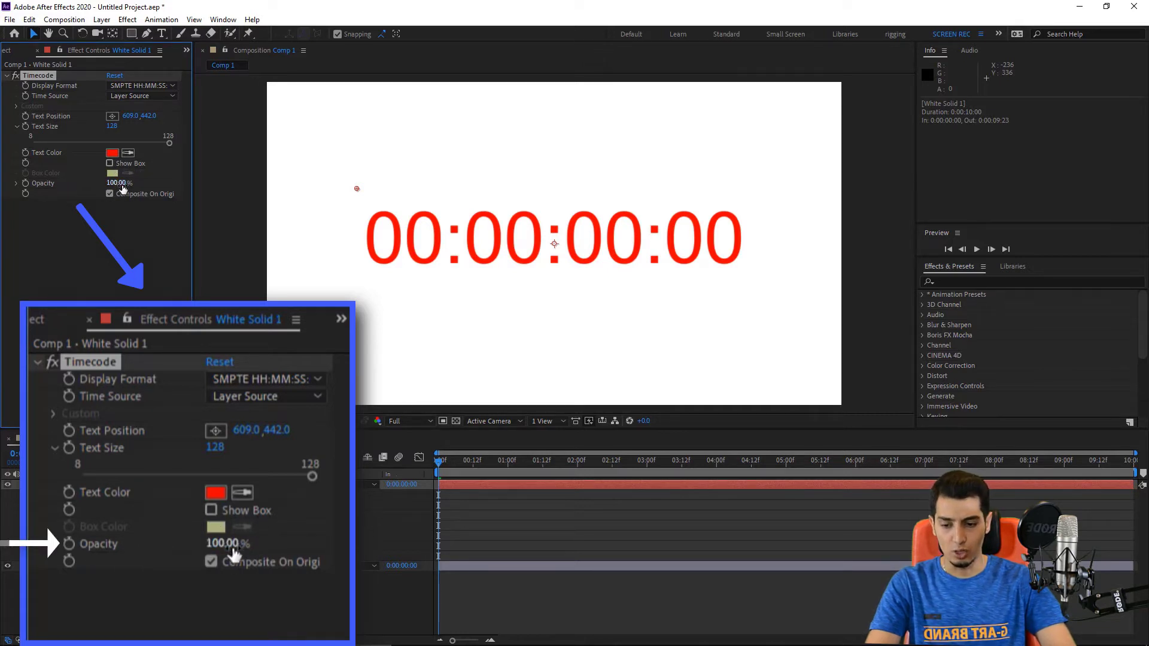
pyautogui.moveTo(122, 189); pyautogui.dragTo(160, 192)
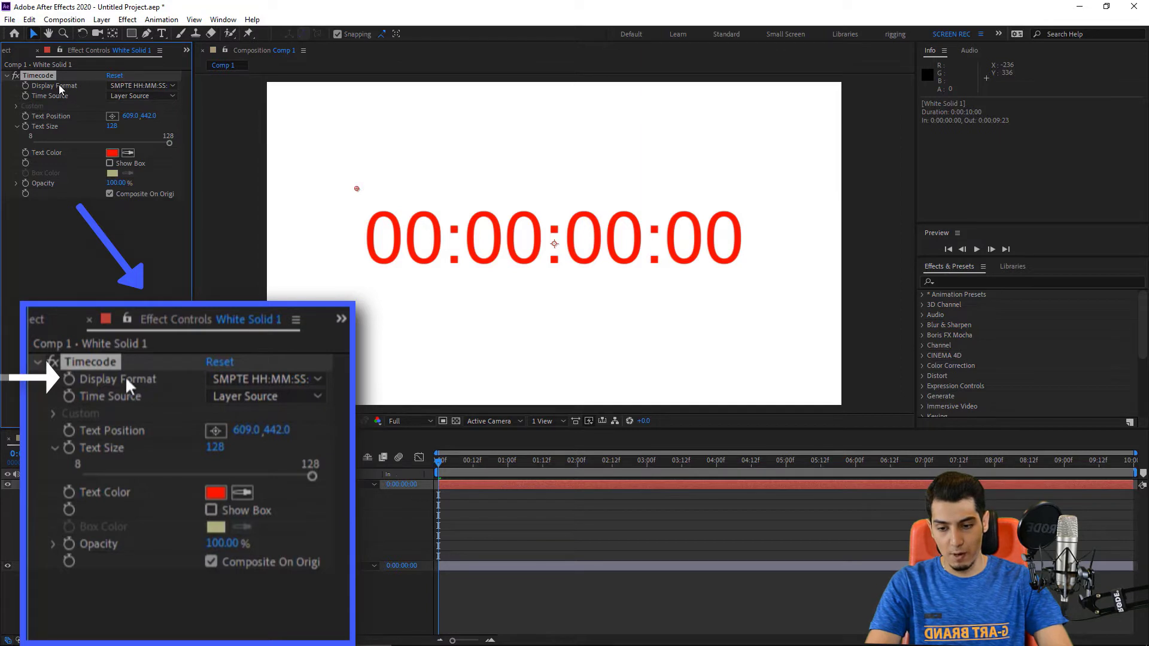
# Examine the Timecode's display format options and play and scrub the composition to watch how its digits count.
pyautogui.click(173, 88)
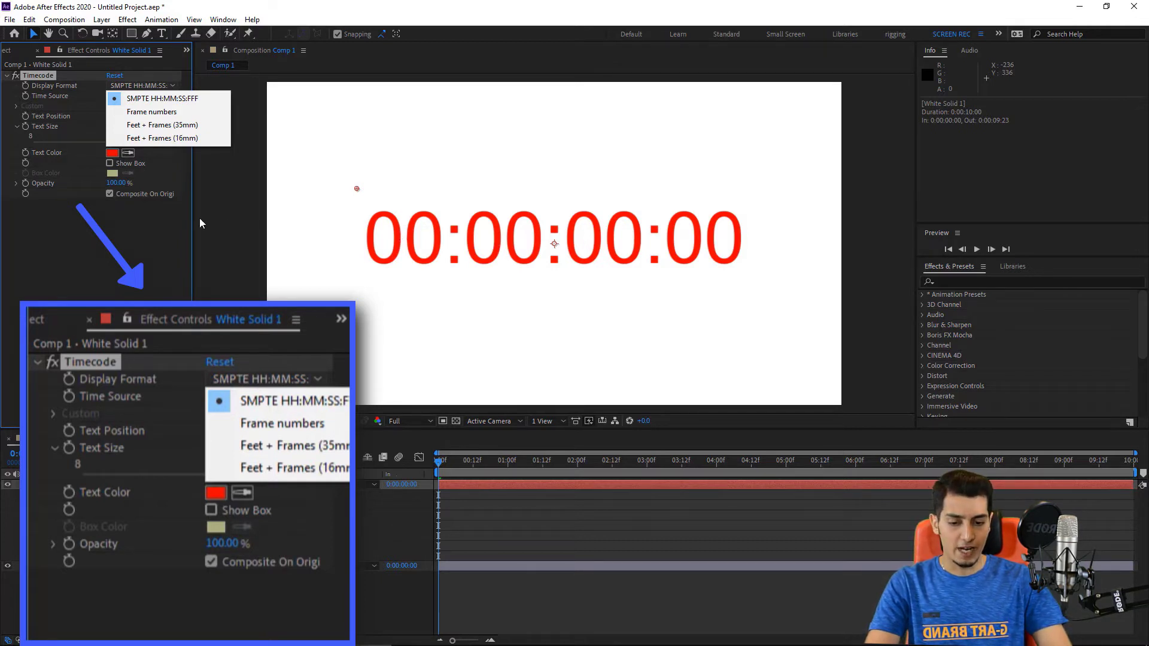
pyautogui.click(166, 213)
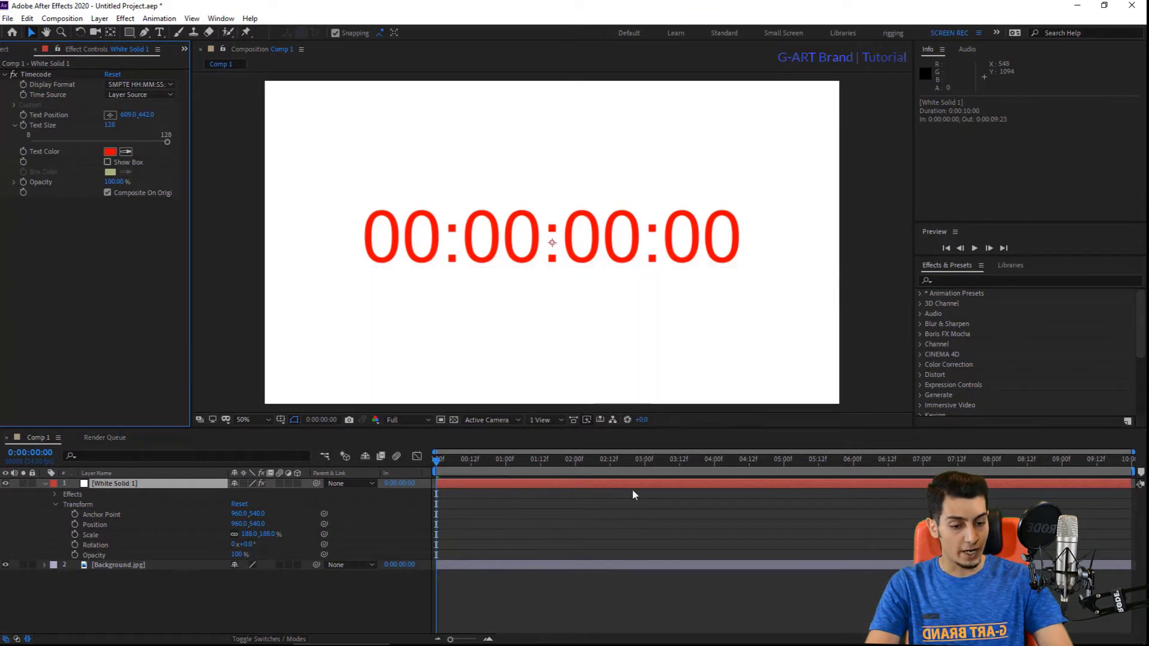
pyautogui.click(973, 249)
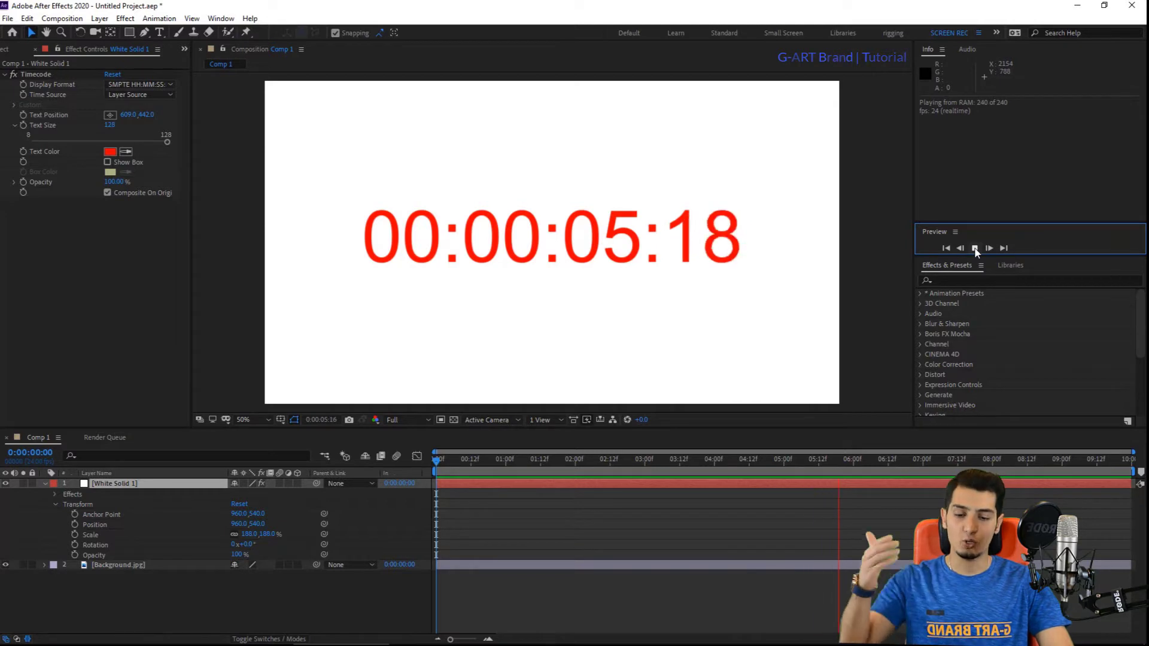
pyautogui.click(974, 246)
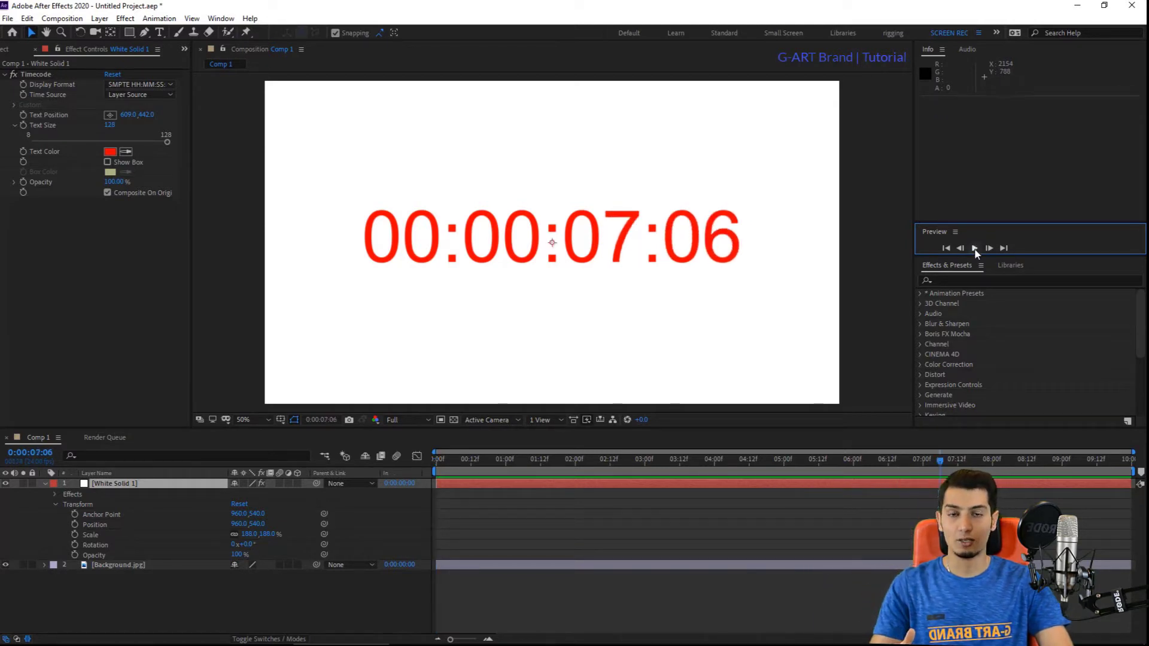
pyautogui.click(921, 460)
pyautogui.click(903, 463)
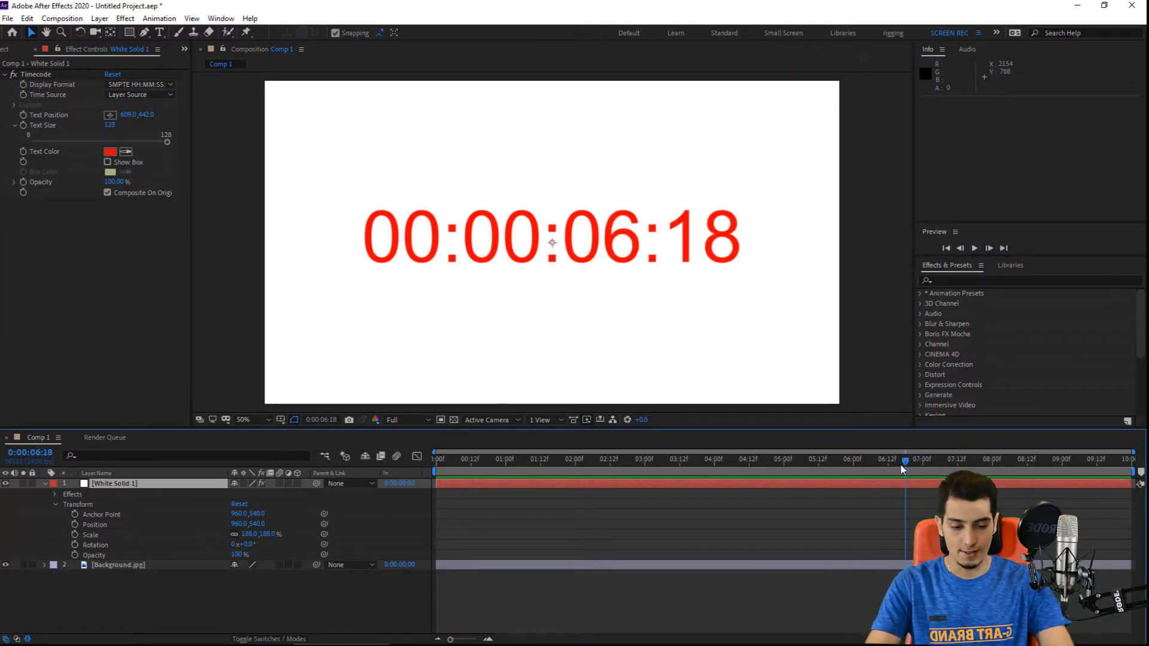
pyautogui.moveTo(904, 466); pyautogui.dragTo(918, 472)
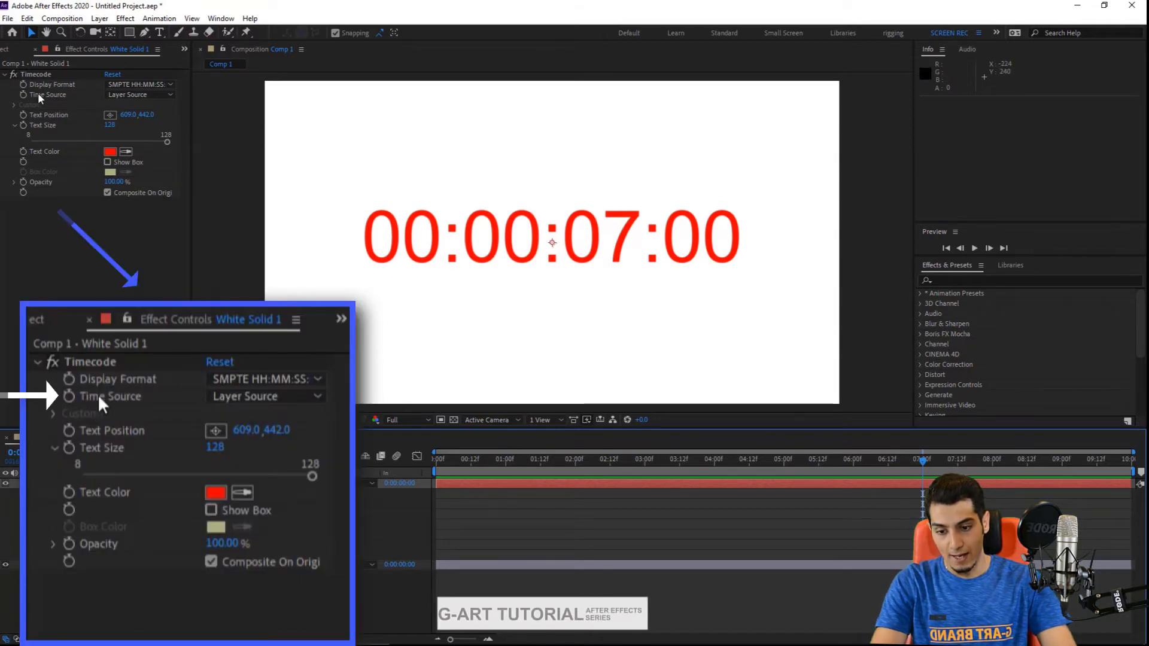
# Set the Timecode's time source to Custom with time units of 60.
pyautogui.click(143, 94)
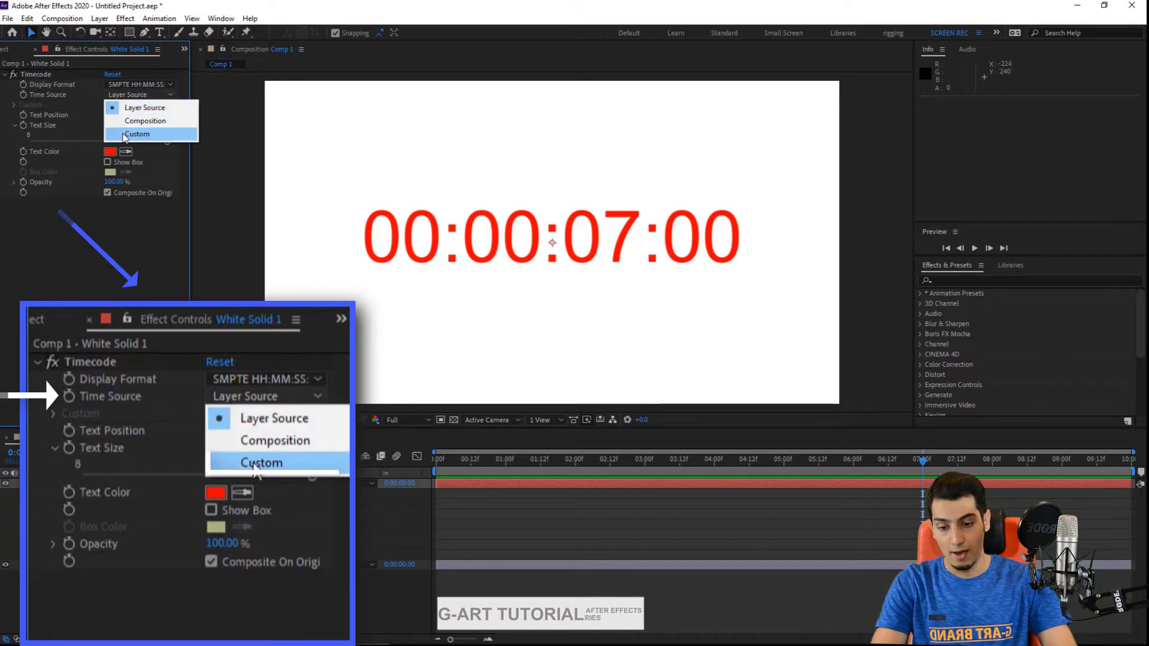
pyautogui.click(182, 134)
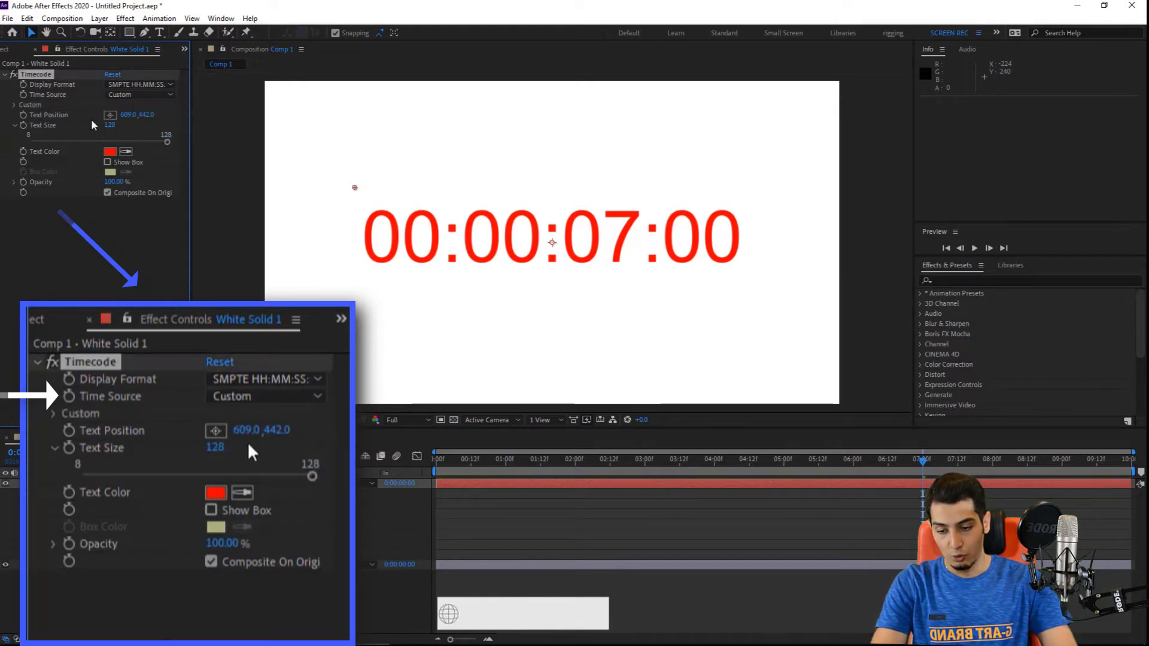
pyautogui.click(15, 106)
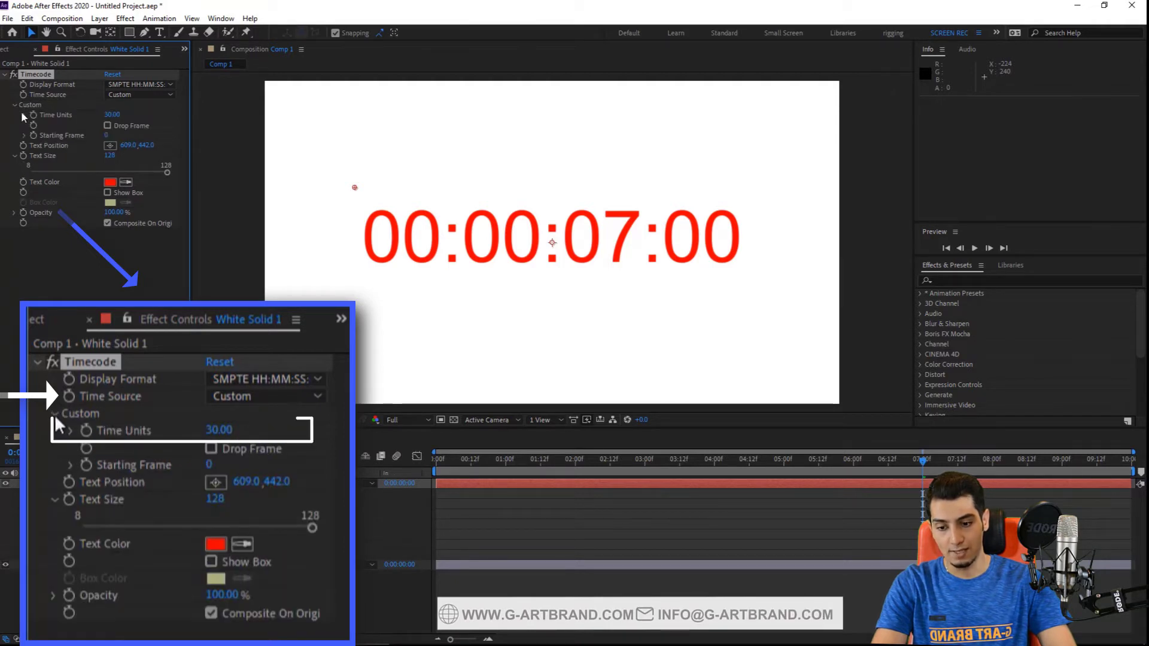
pyautogui.click(118, 114)
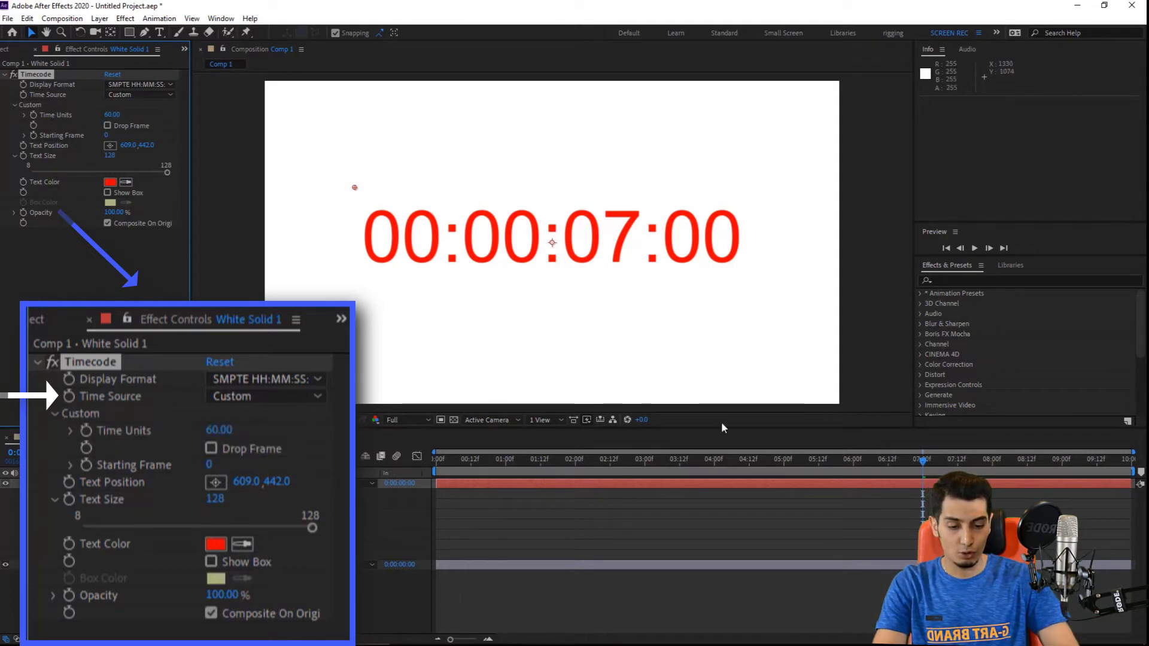
# Scrub around the seven-second mark to examine how the timecode's last two digits count.
pyautogui.click(925, 463)
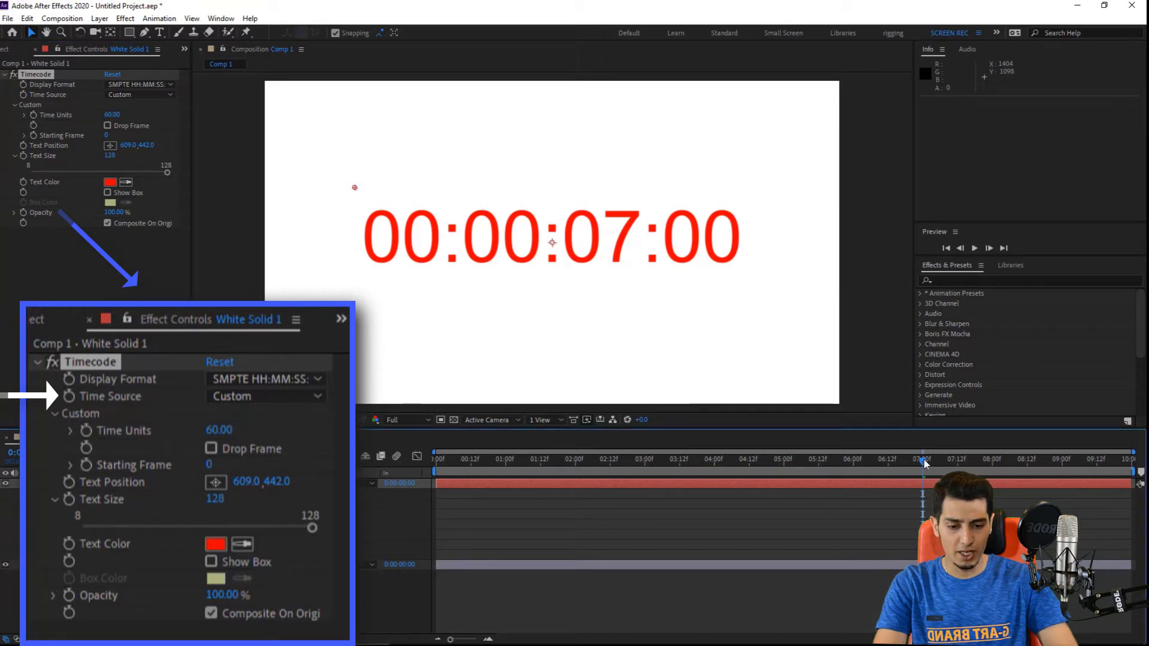
pyautogui.moveTo(924, 463); pyautogui.dragTo(921, 463)
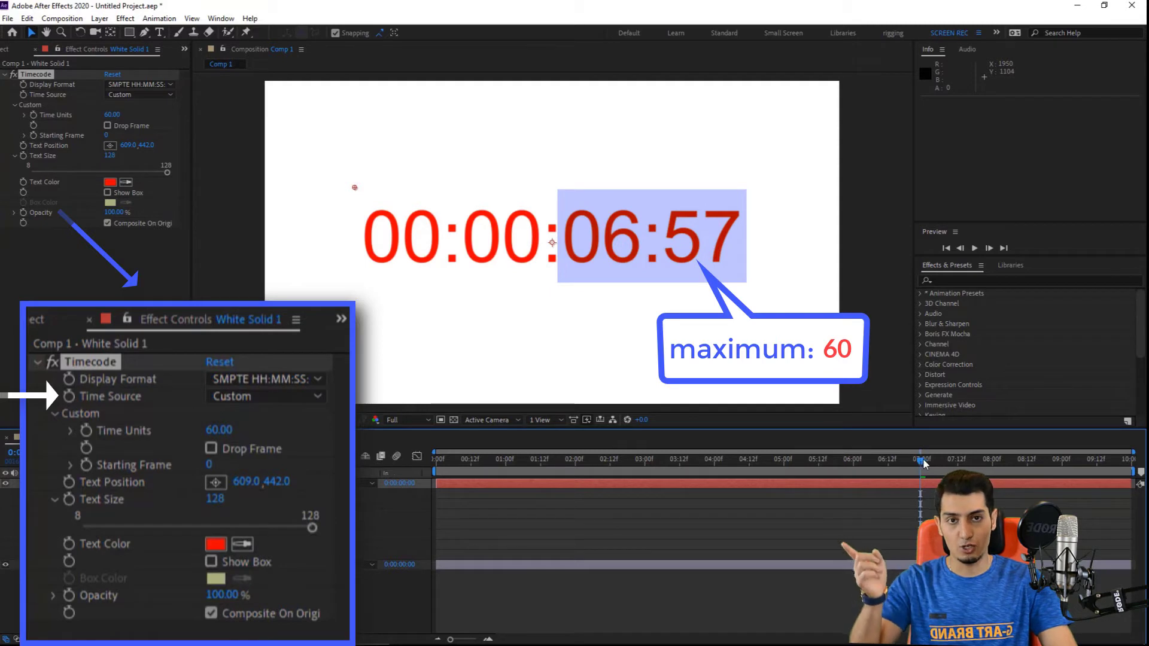
pyautogui.moveTo(921, 461); pyautogui.dragTo(934, 461)
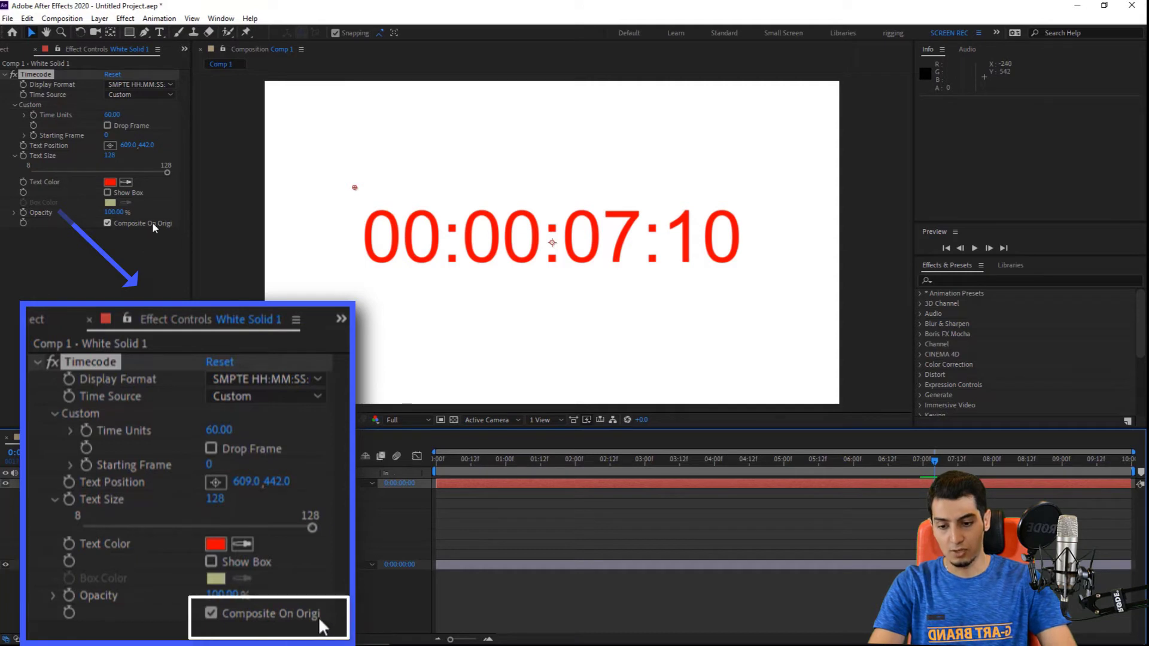
# Turn off Composite On Original for the Timecode effect and set its text color to white, FFFFFF.
pyautogui.click(109, 223)
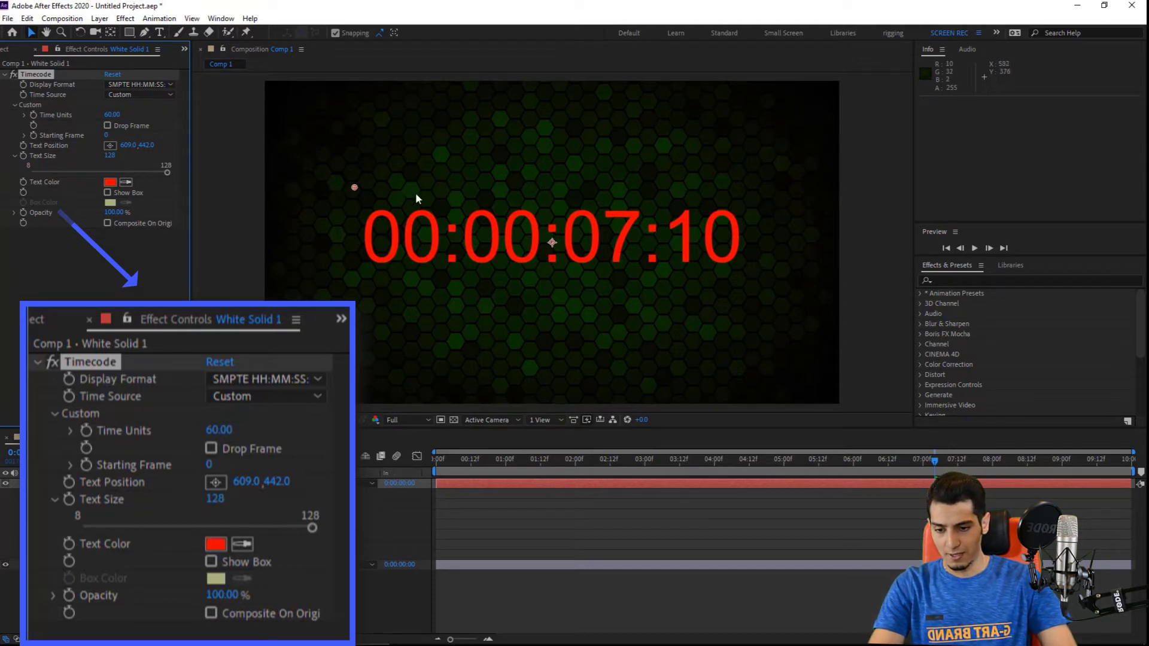
pyautogui.click(110, 181)
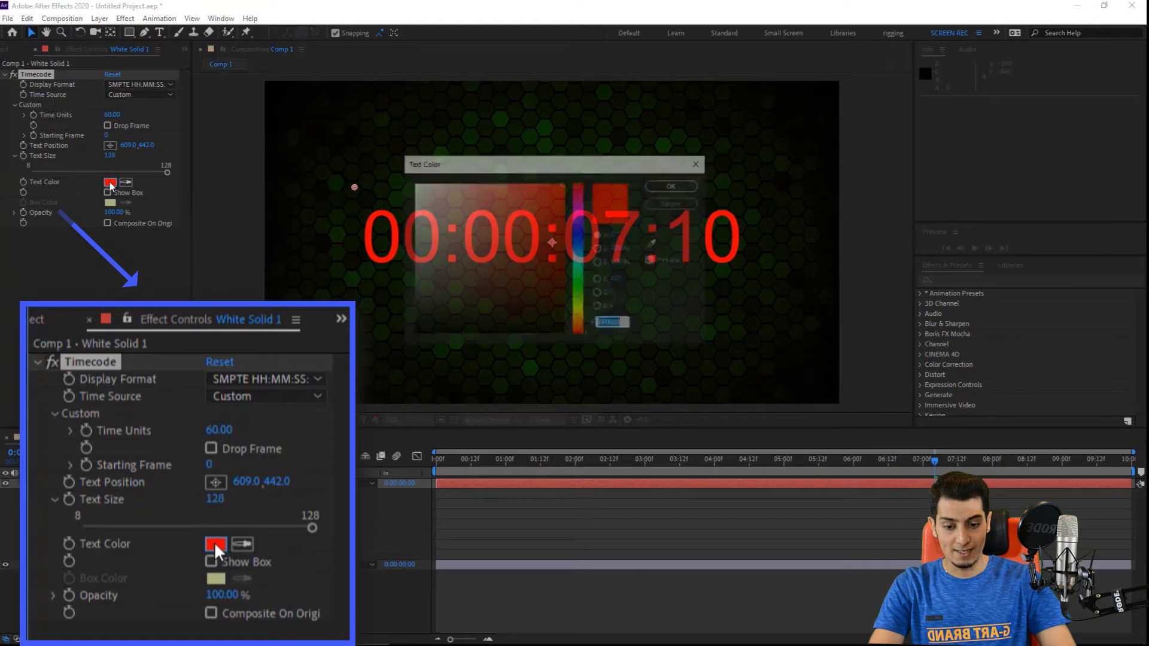
pyautogui.write('FFFFFF')
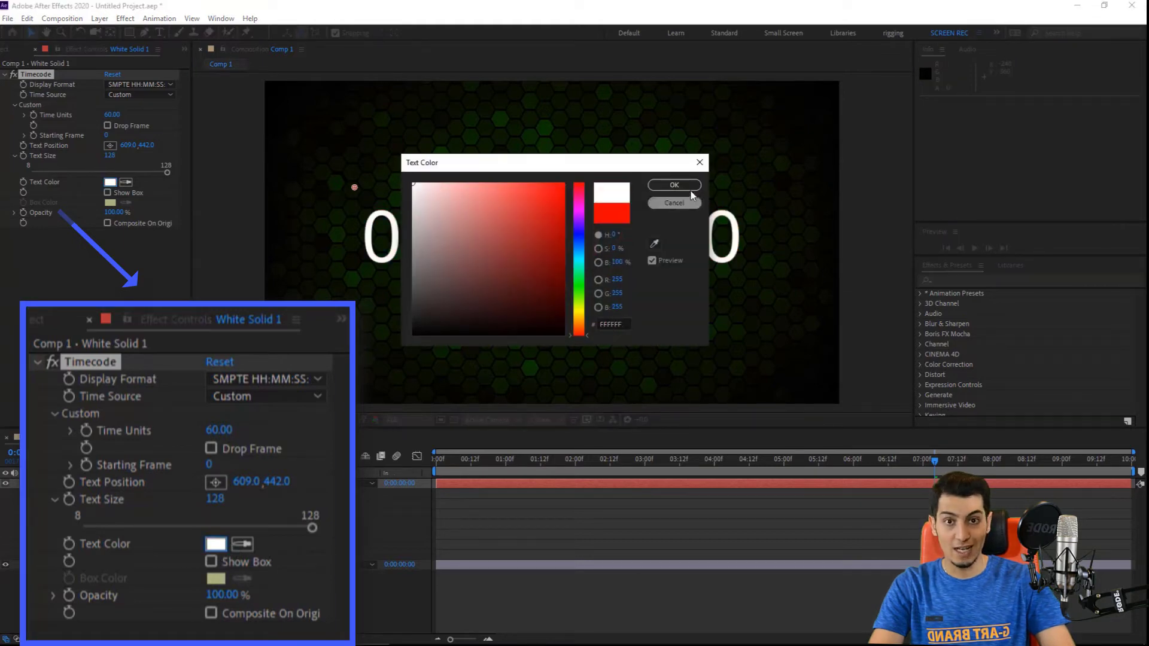
pyautogui.click(674, 185)
# Preview the timer over the background from the start of the composition.
pyautogui.moveTo(931, 460); pyautogui.dragTo(402, 451)
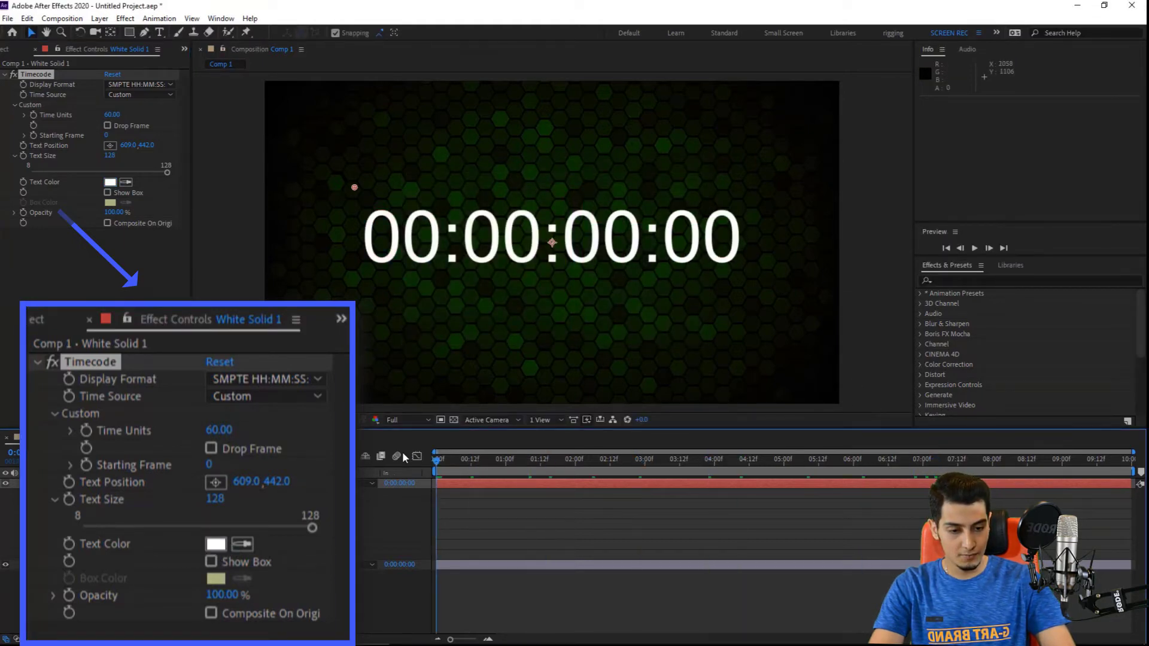
pyautogui.click(974, 249)
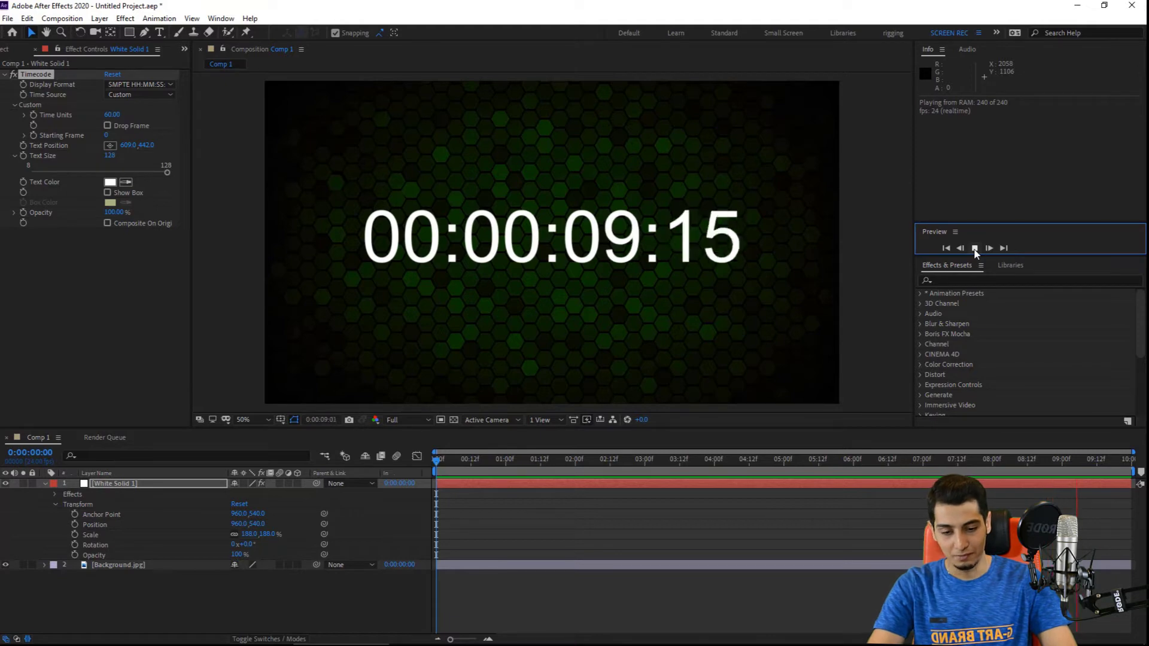
pyautogui.click(973, 249)
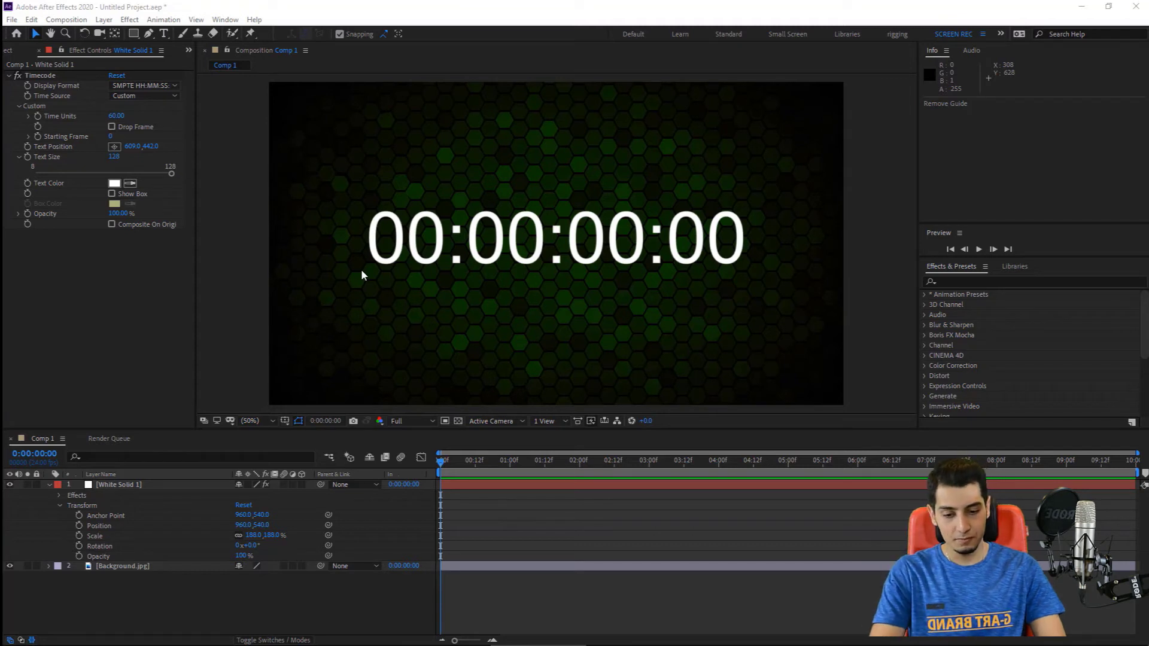
# Show the rulers and place two vertical guides, one at each outer edge of the timecode digits.
pyautogui.click(228, 269)
pyautogui.hotkey('ctrl', 'r')
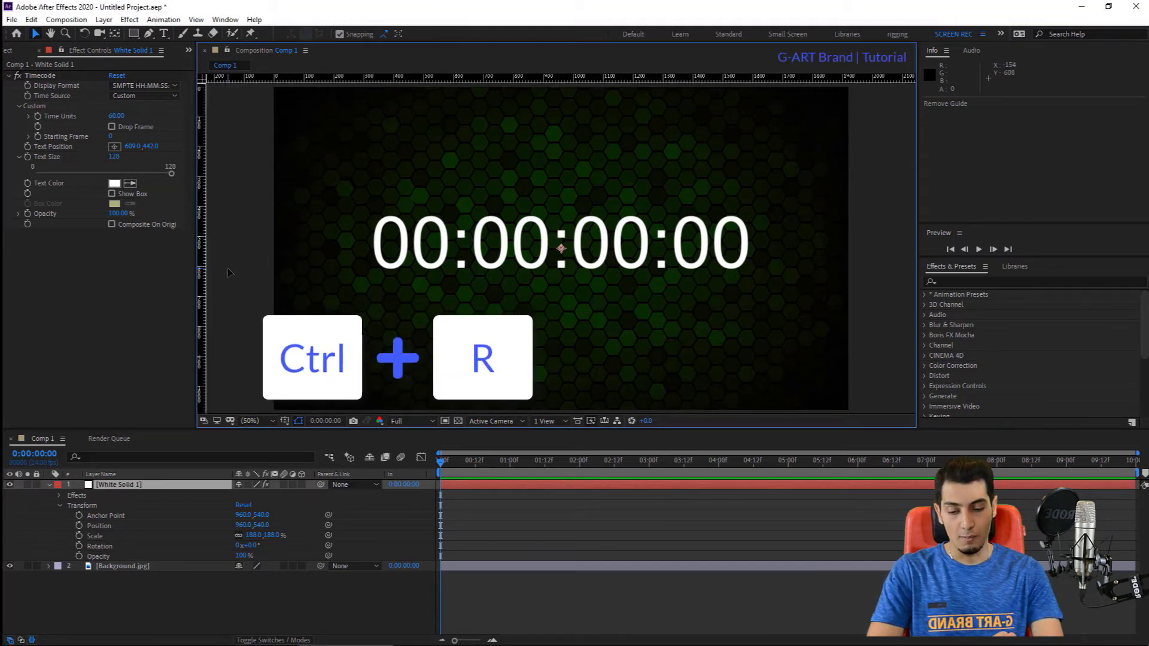
pyautogui.hotkey('ctrl', 'r')
pyautogui.hotkey('ctrl', 'r')
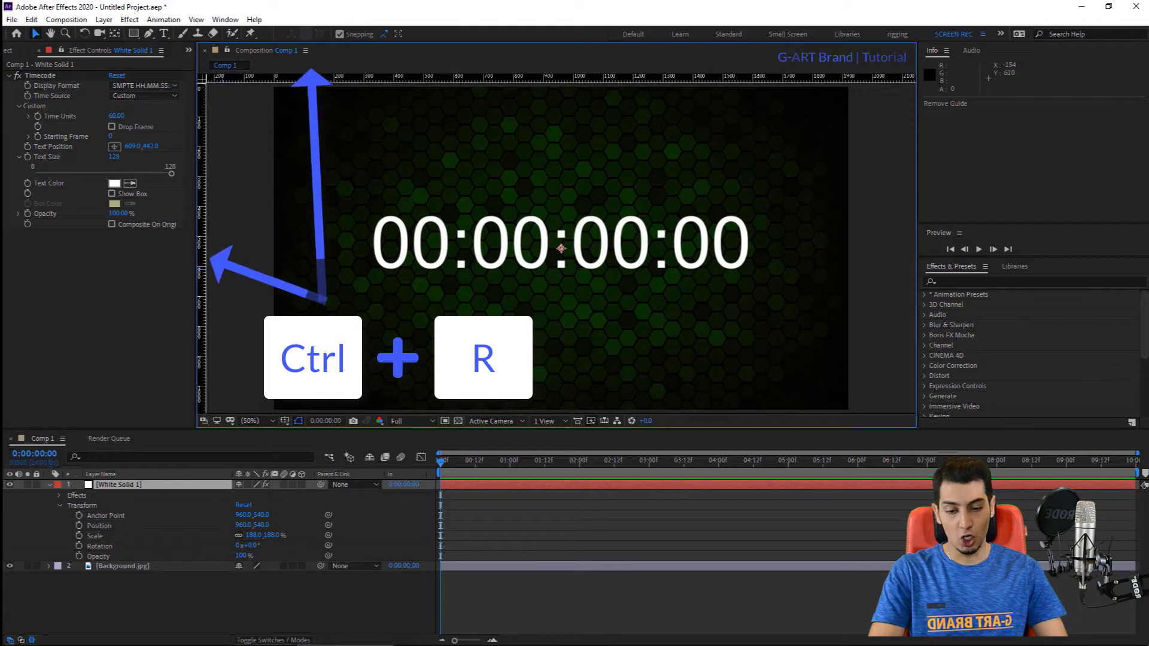
pyautogui.moveTo(204, 272); pyautogui.dragTo(374, 320)
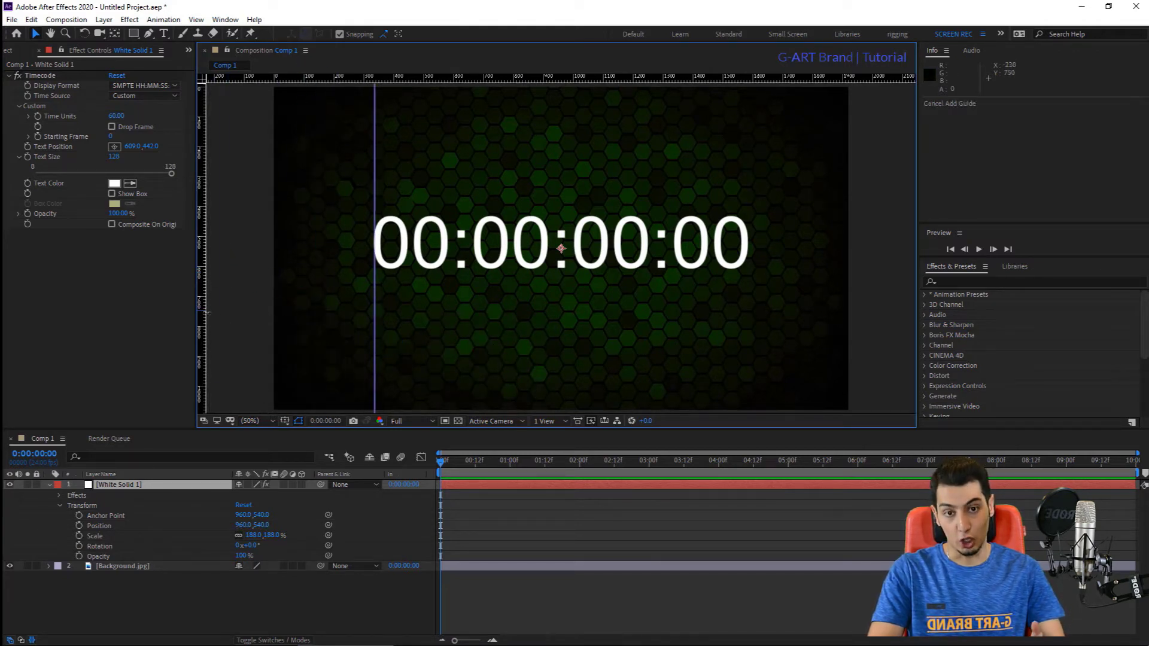
pyautogui.moveTo(205, 311); pyautogui.dragTo(749, 403)
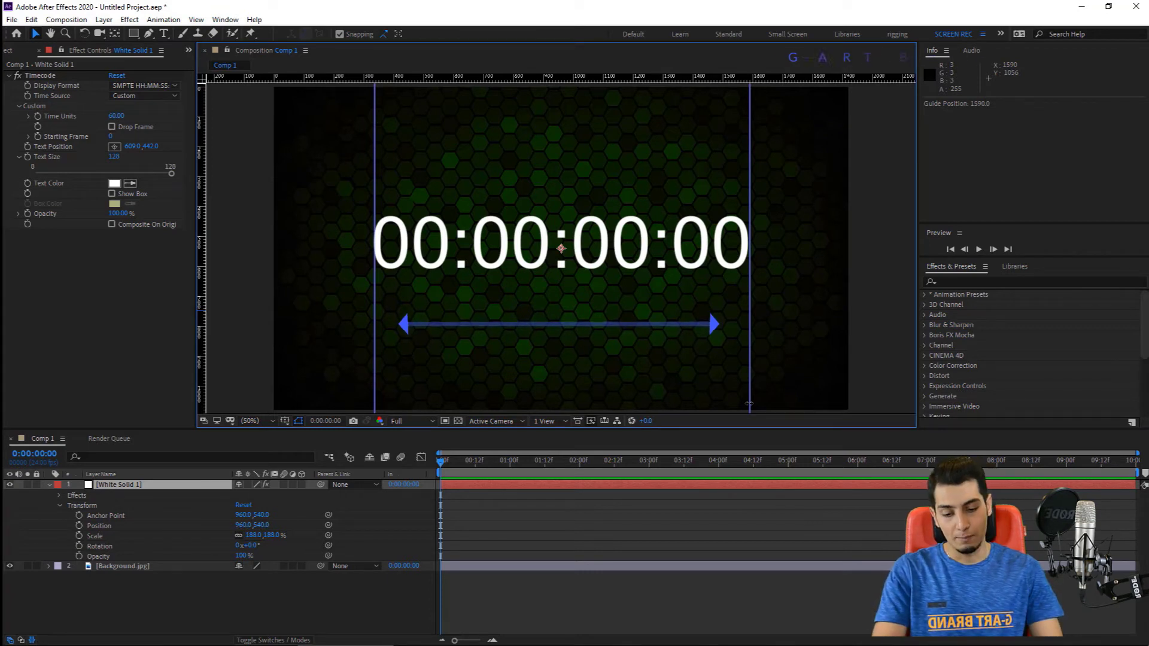
pyautogui.moveTo(749, 404); pyautogui.dragTo(749, 404)
# Add a white composition-size solid and mask it to a thin bar about 1252 x 24 px between the guides, below the timecode.
pyautogui.rightClick(284, 590)
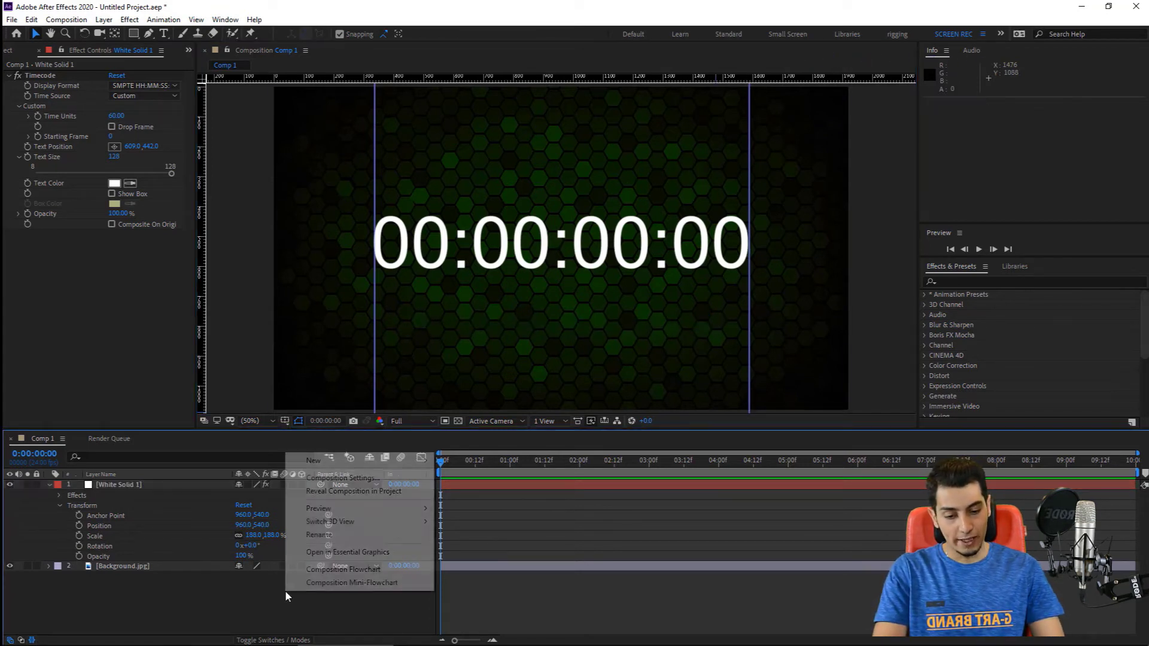
pyautogui.moveTo(311, 461)
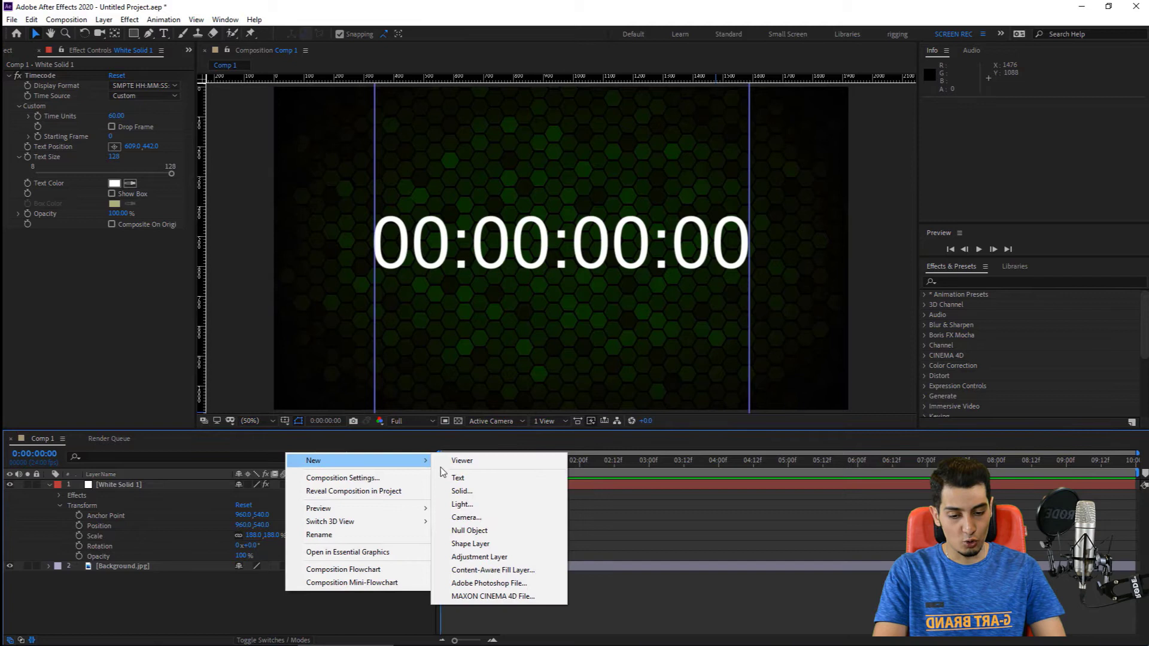
pyautogui.click(494, 491)
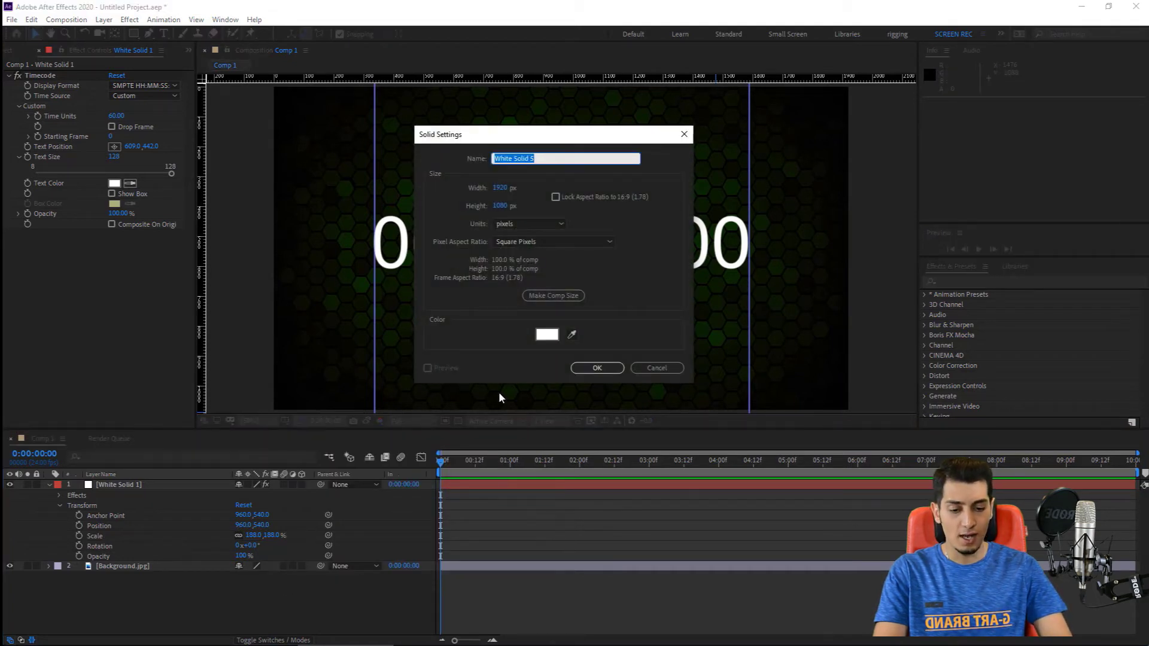
pyautogui.click(547, 296)
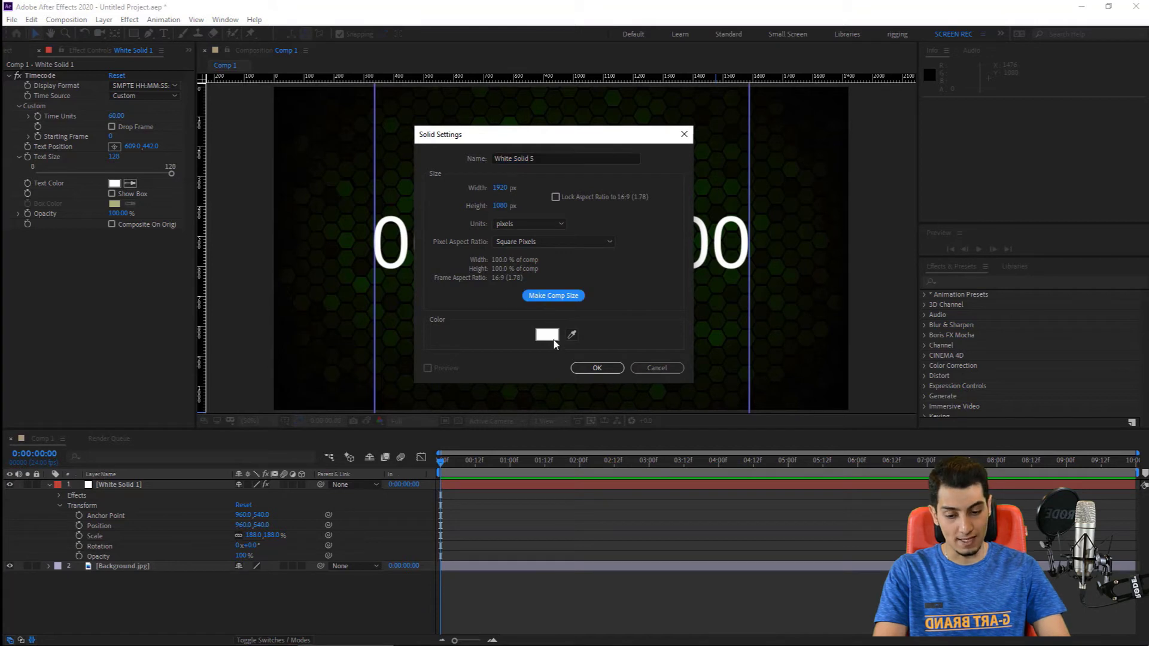
pyautogui.click(596, 368)
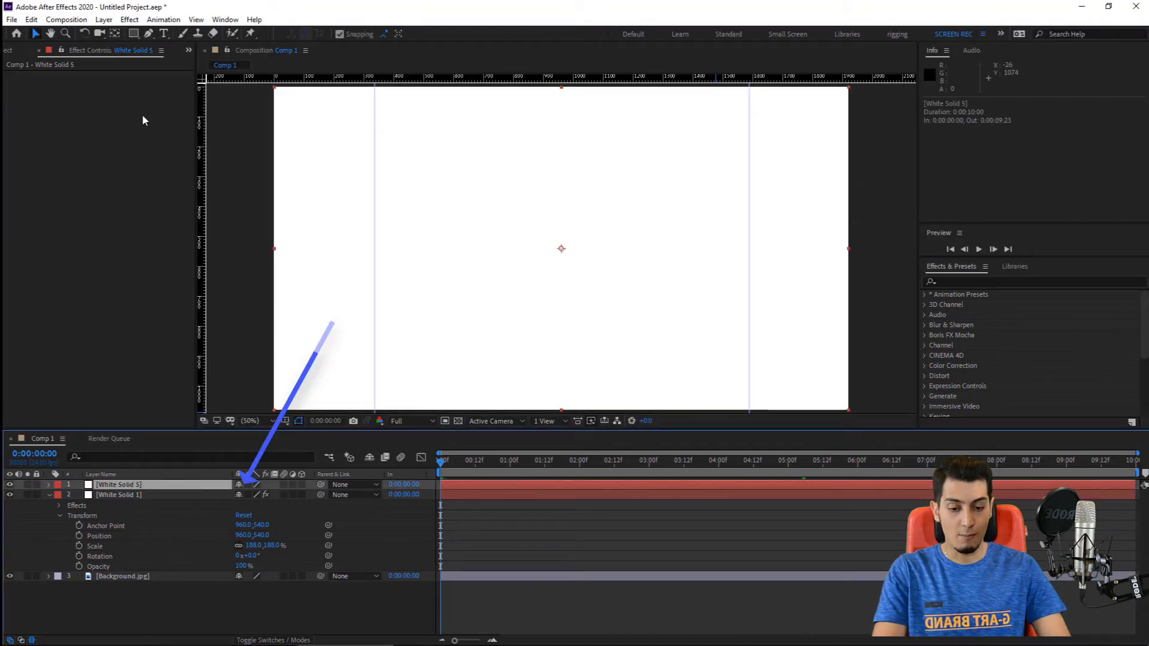
pyautogui.click(135, 34)
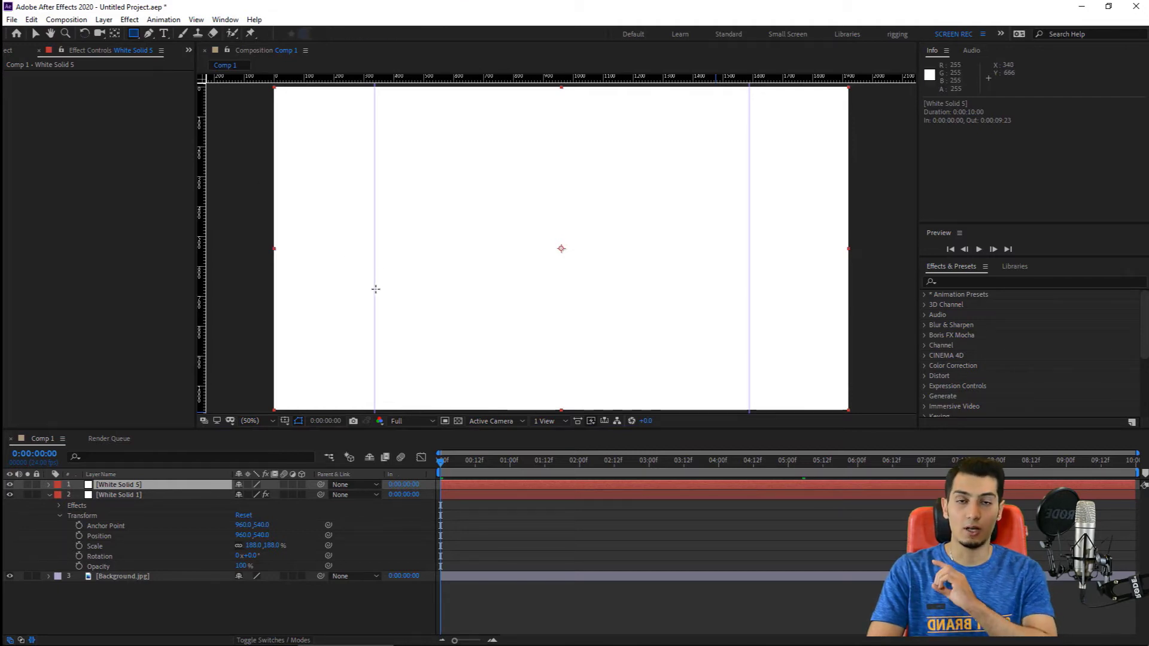
pyautogui.moveTo(375, 300); pyautogui.dragTo(746, 306)
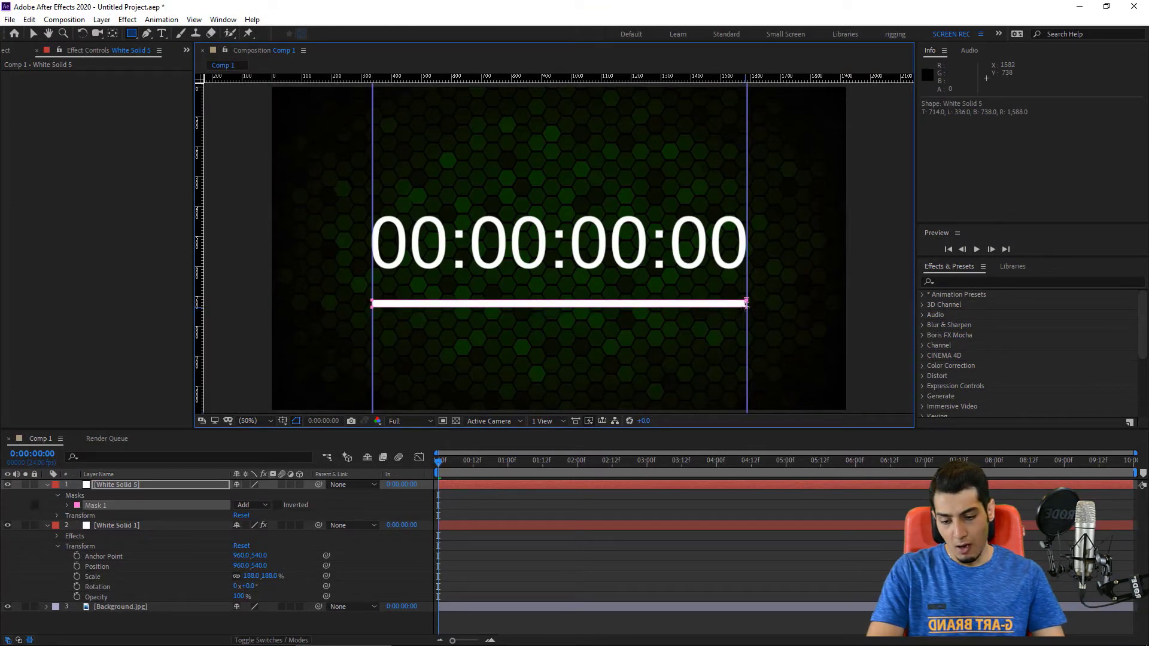
# Keyframe the bar's Mask Path with its full-width shape at 0:00:09:23 and at 0:00:00:00.
pyautogui.click(67, 506)
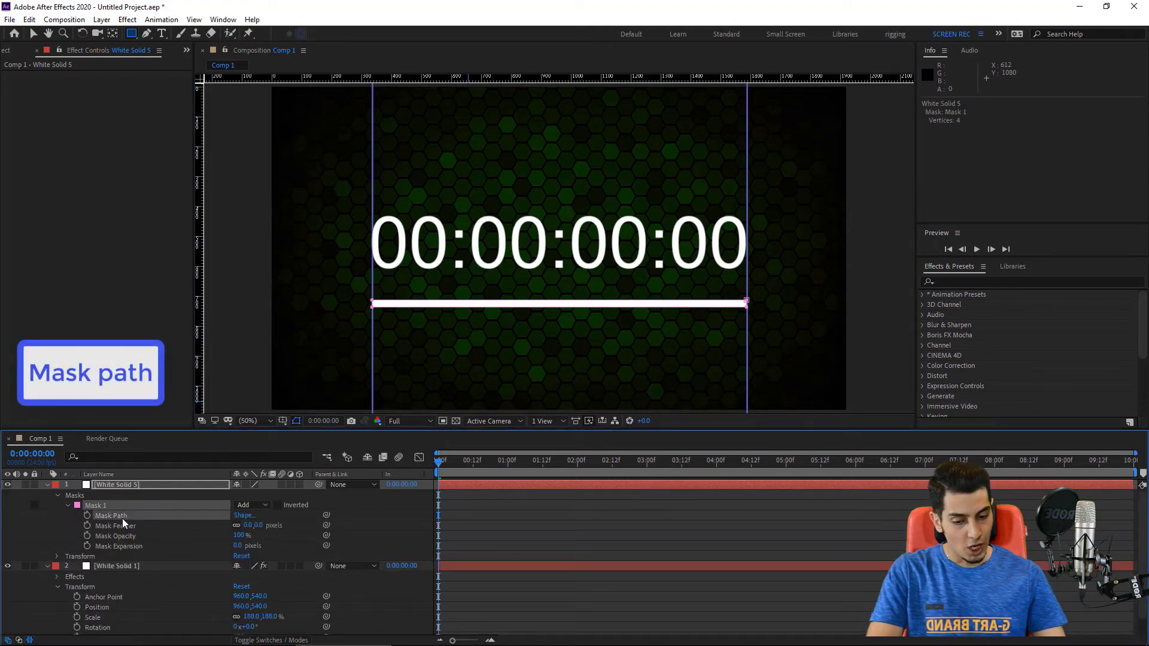
pyautogui.moveTo(436, 462); pyautogui.dragTo(1130, 461)
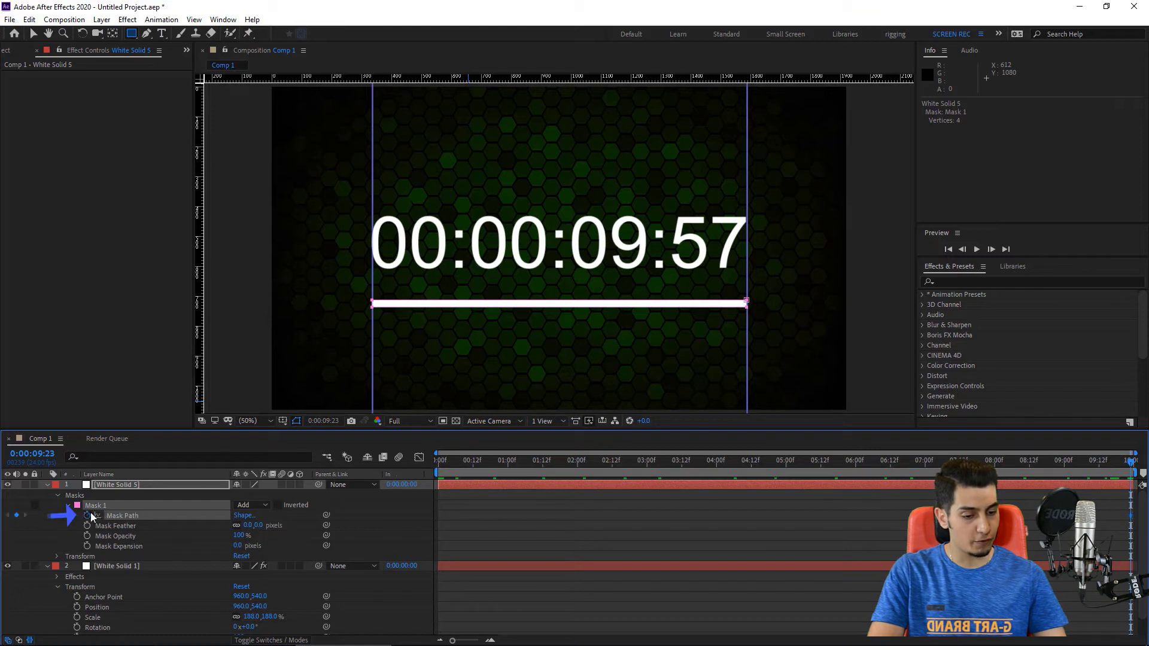
pyautogui.click(933, 462)
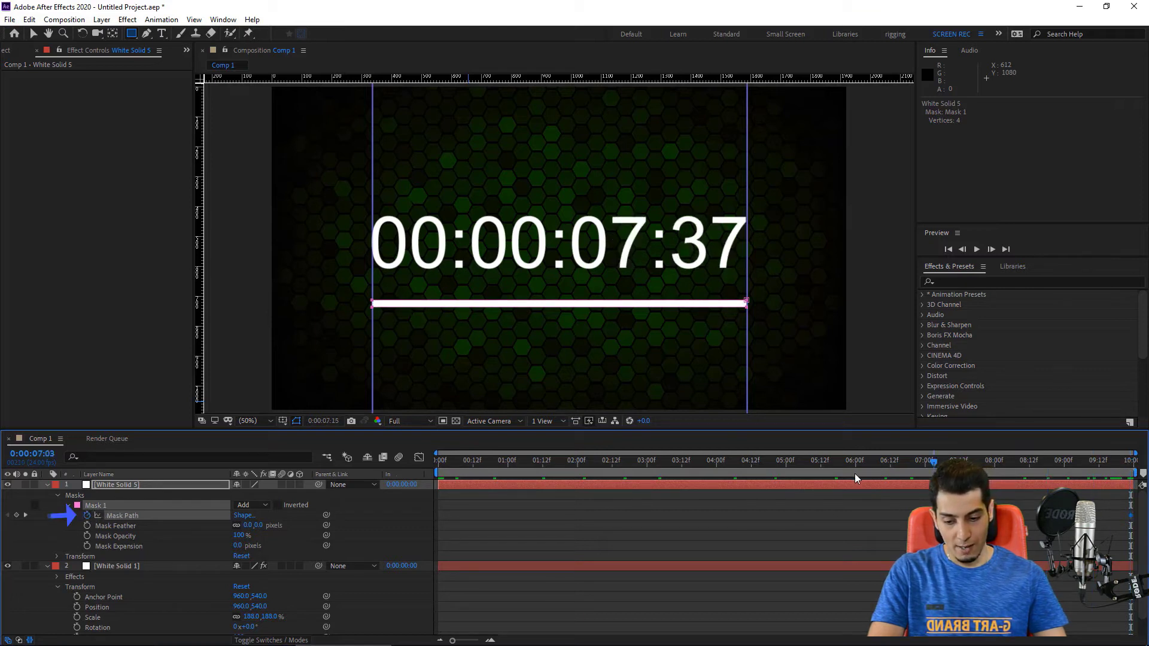
pyautogui.moveTo(854, 472); pyautogui.dragTo(377, 472)
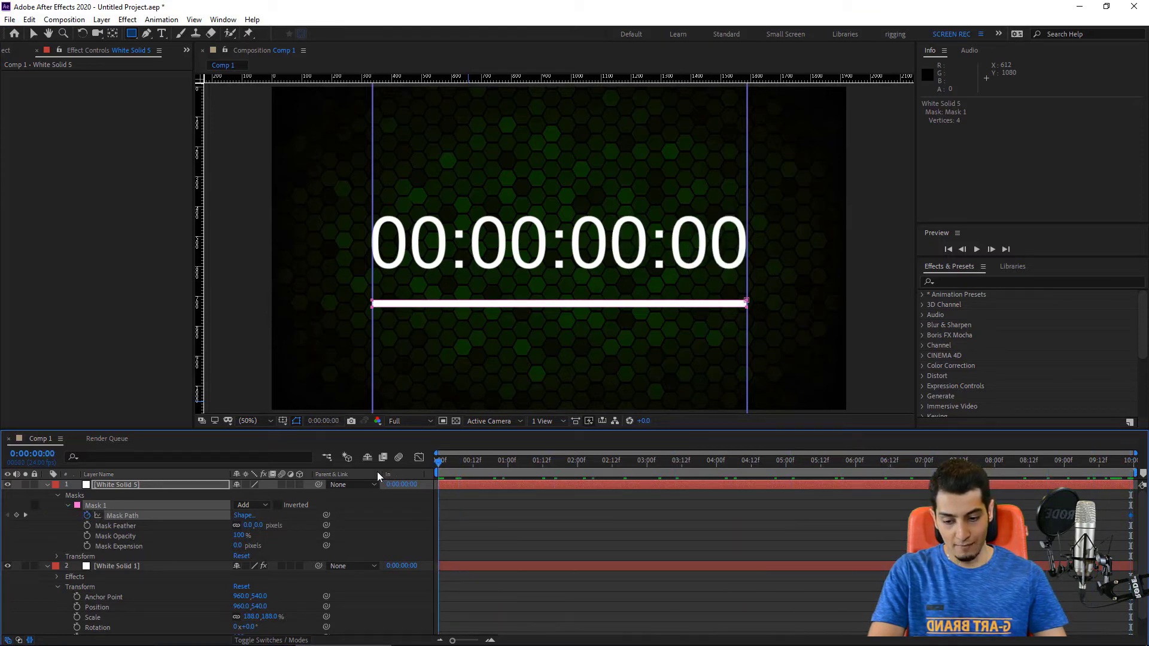
pyautogui.click(16, 515)
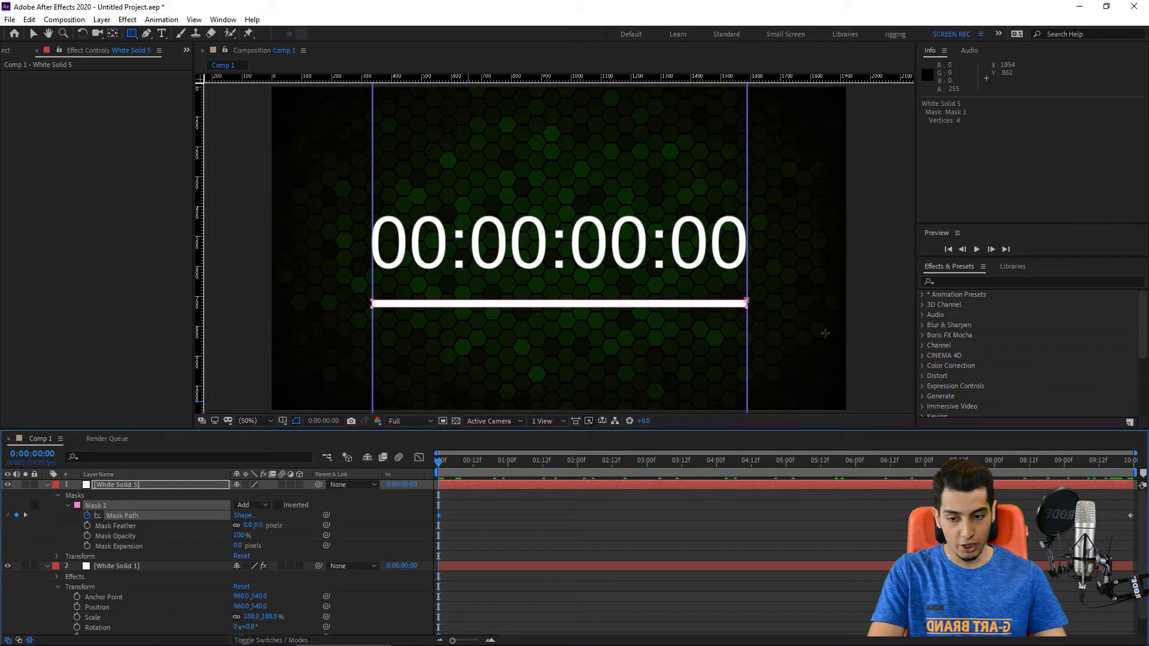
# Collapse the bar's mask to zero width at the first vertical guide for the Mask Path keyframe at 0:00:00:00.
pyautogui.click(34, 34)
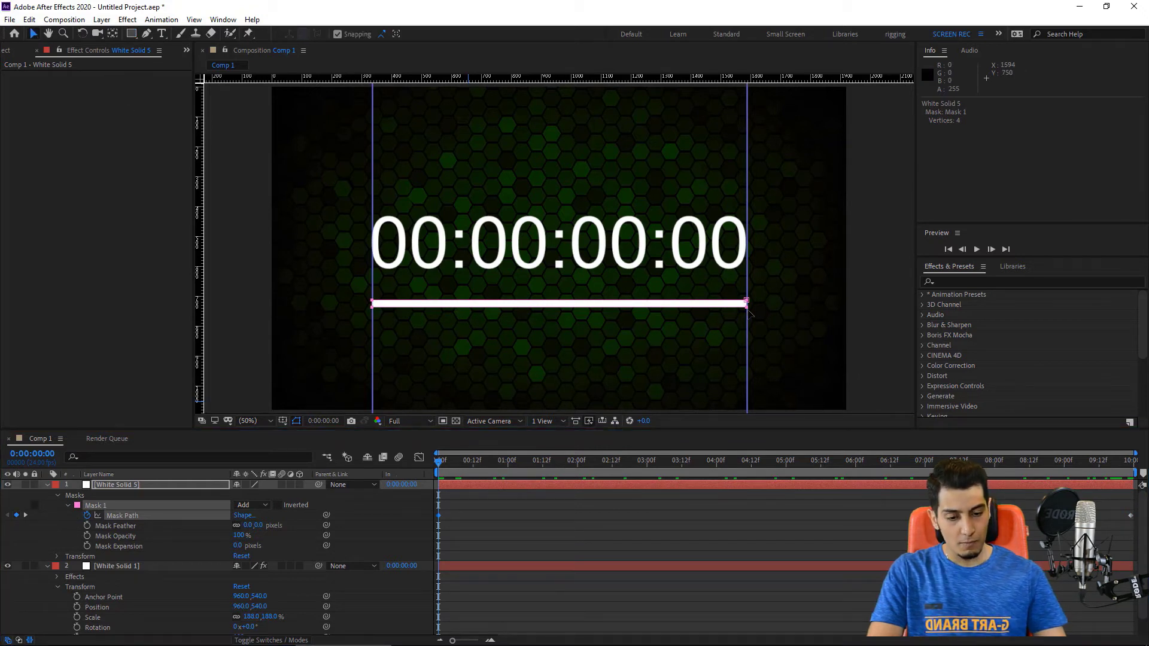
pyautogui.click(742, 310)
pyautogui.moveTo(742, 309); pyautogui.dragTo(707, 309)
pyautogui.hotkey('ctrl', 'z')
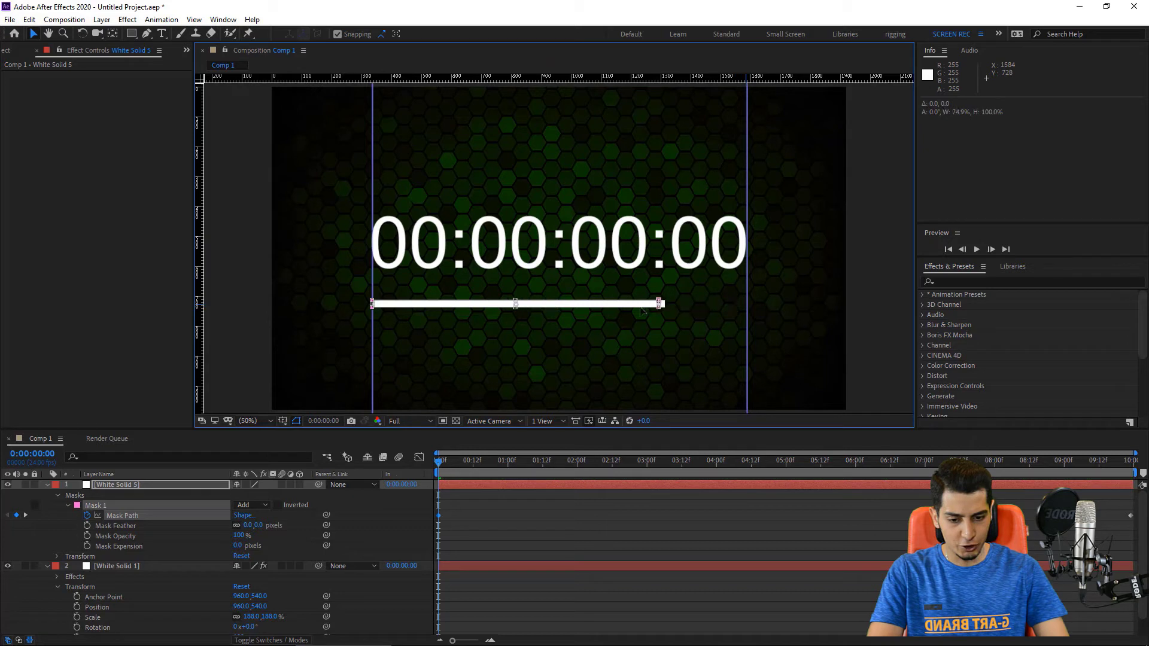
pyautogui.moveTo(545, 310); pyautogui.dragTo(375, 312)
pyautogui.click(501, 508)
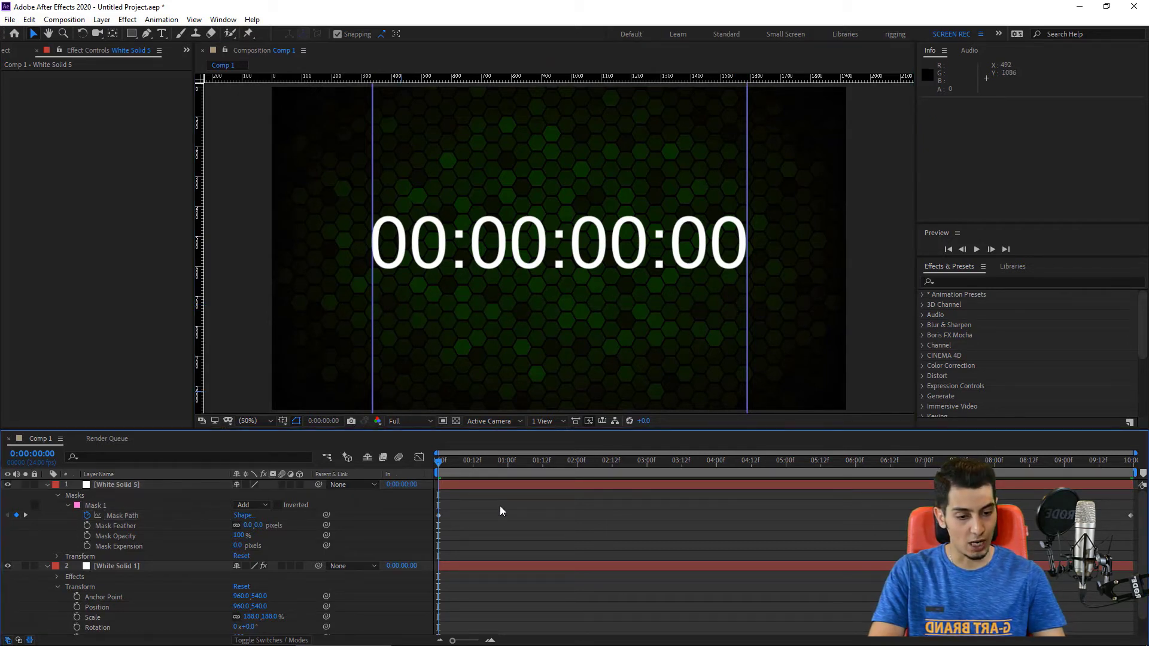
# Preview the progress bar filling beneath the timecode and park the playhead at 0:00:03:07.
pyautogui.click(973, 250)
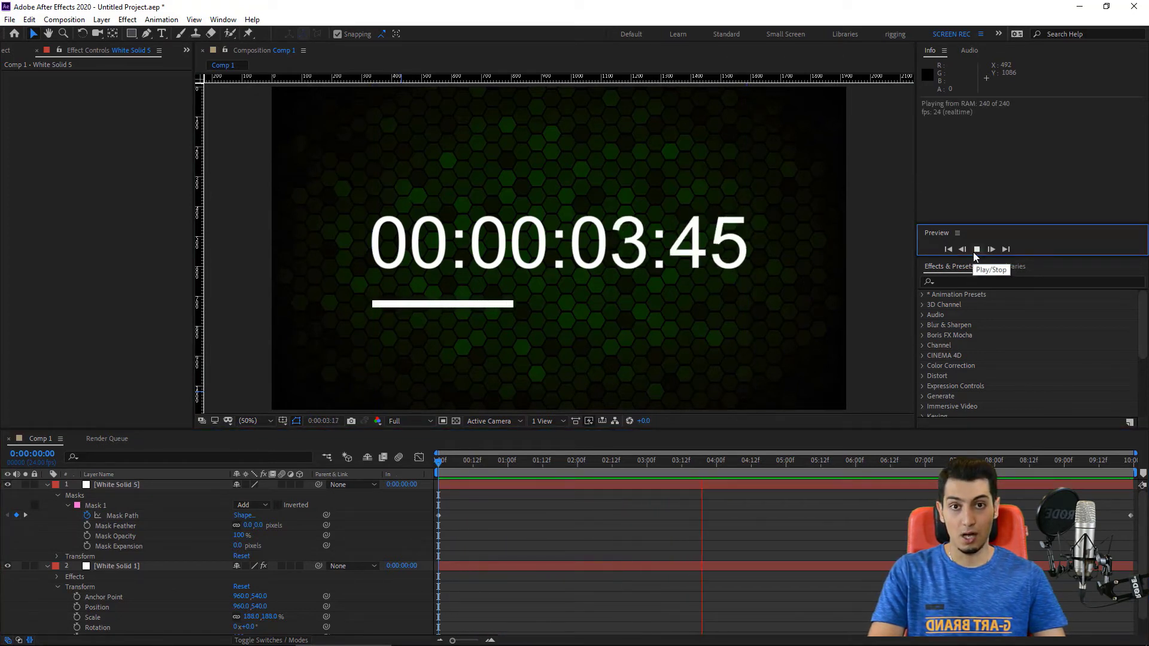
pyautogui.click(974, 250)
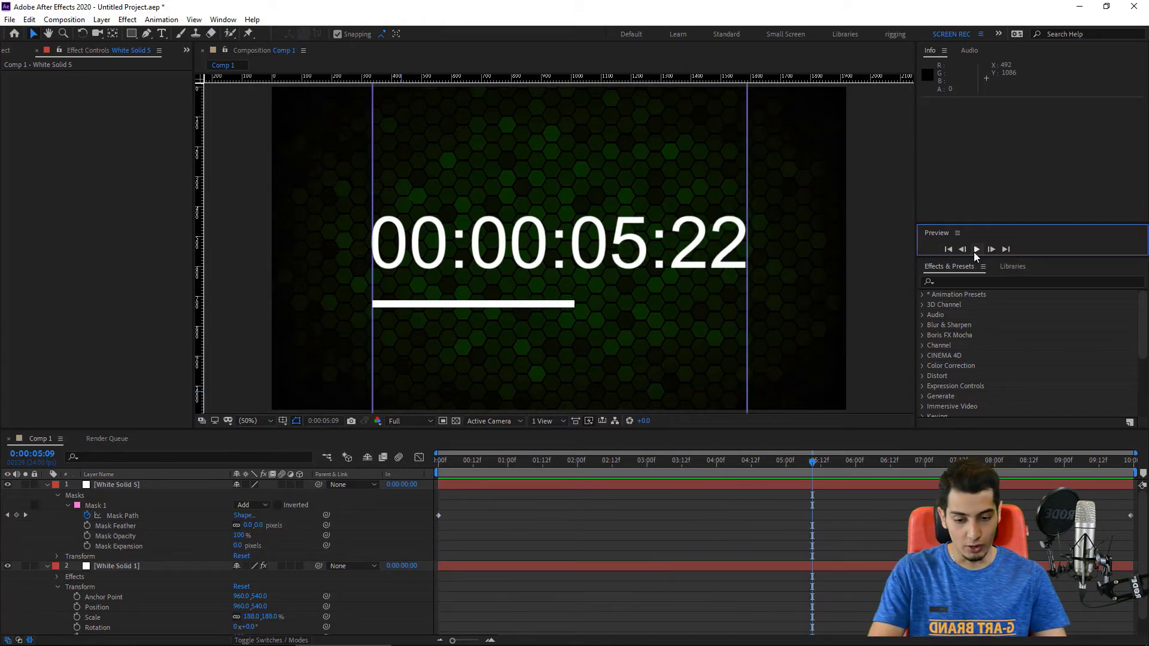
pyautogui.moveTo(848, 461); pyautogui.dragTo(666, 553)
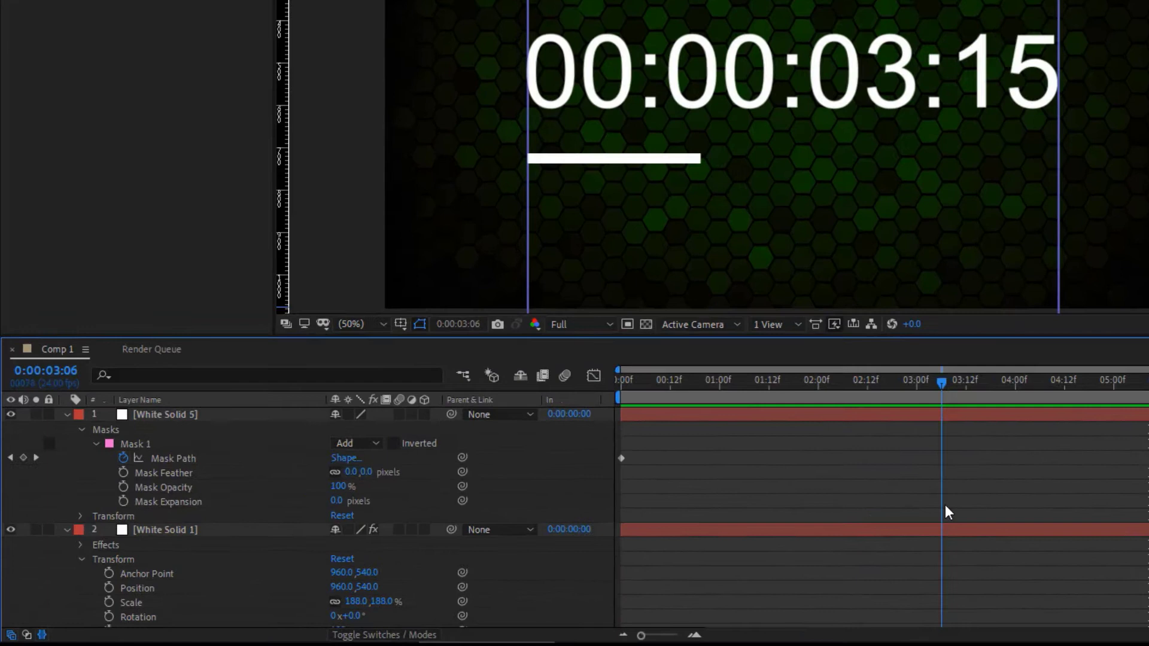
pyautogui.moveTo(945, 505); pyautogui.dragTo(948, 506)
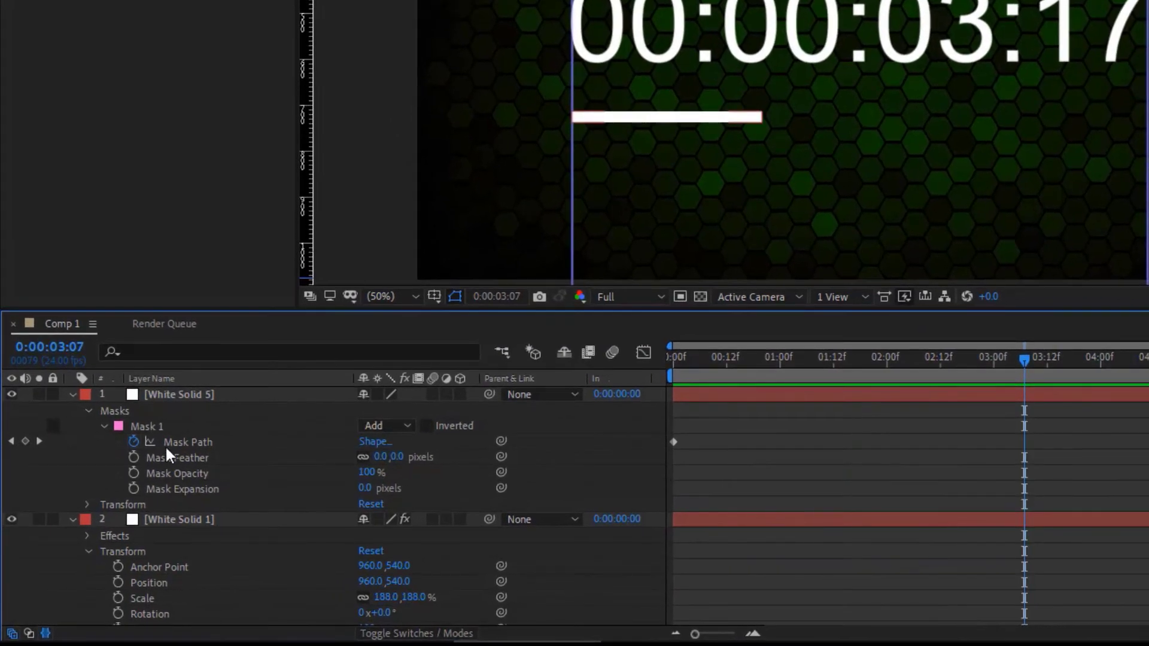
# Duplicate the bar's mask and set the copy's Mask Expansion to 11 pixels and Mask Opacity to 30%.
pyautogui.click(154, 431)
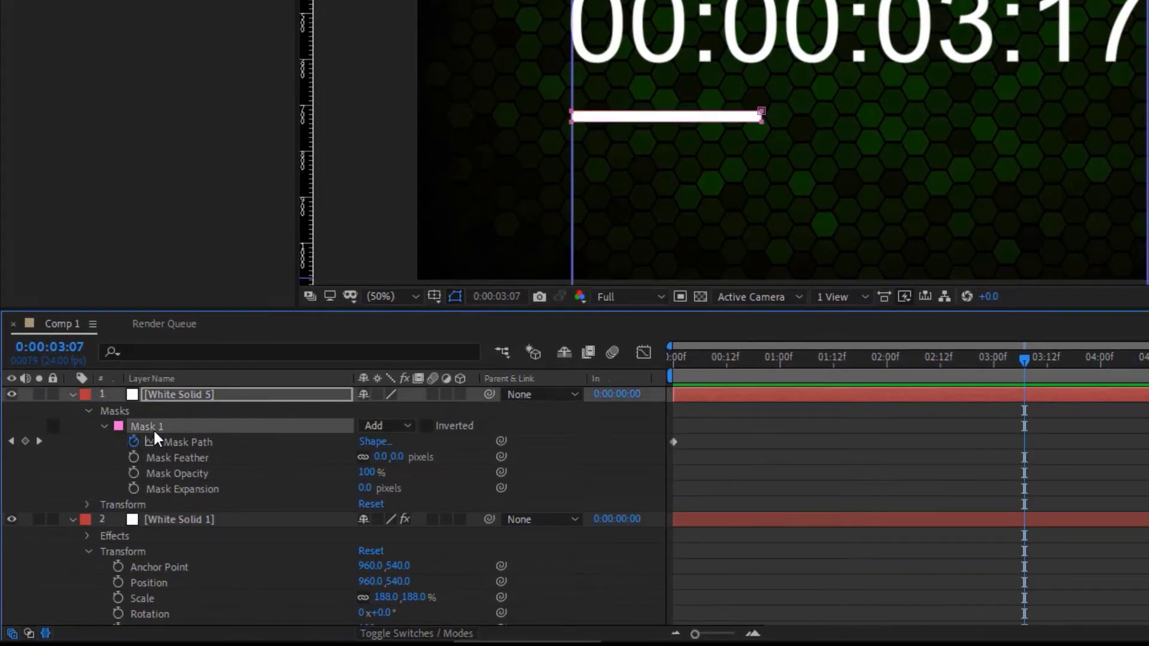
pyautogui.hotkey('ctrl', 'd')
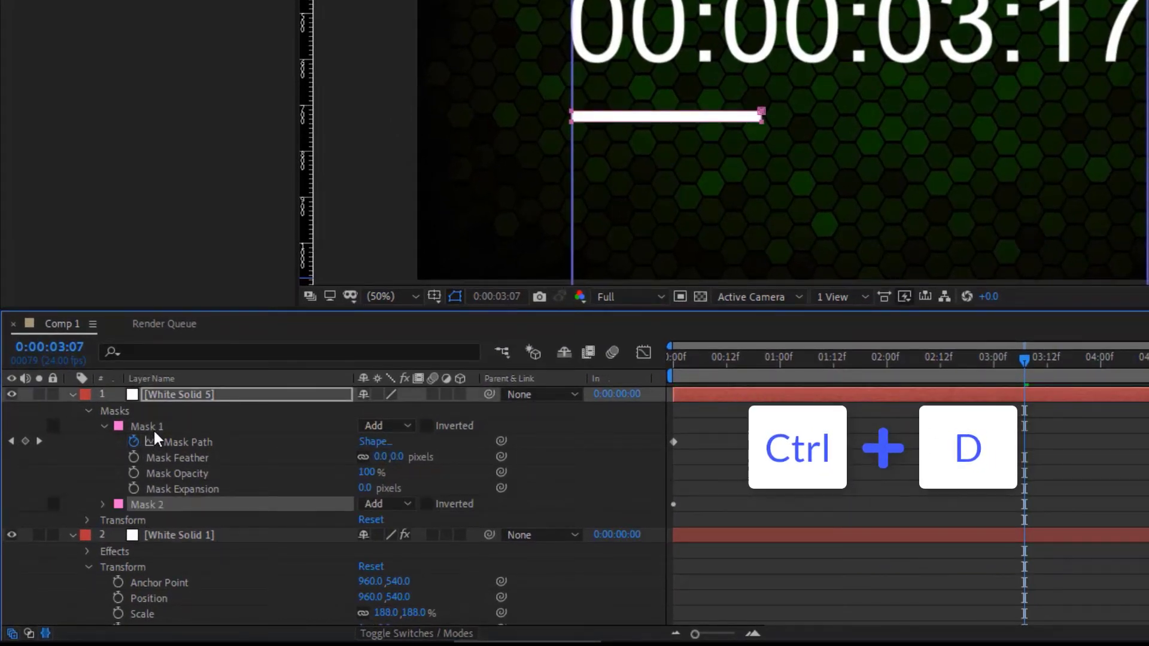
pyautogui.click(102, 502)
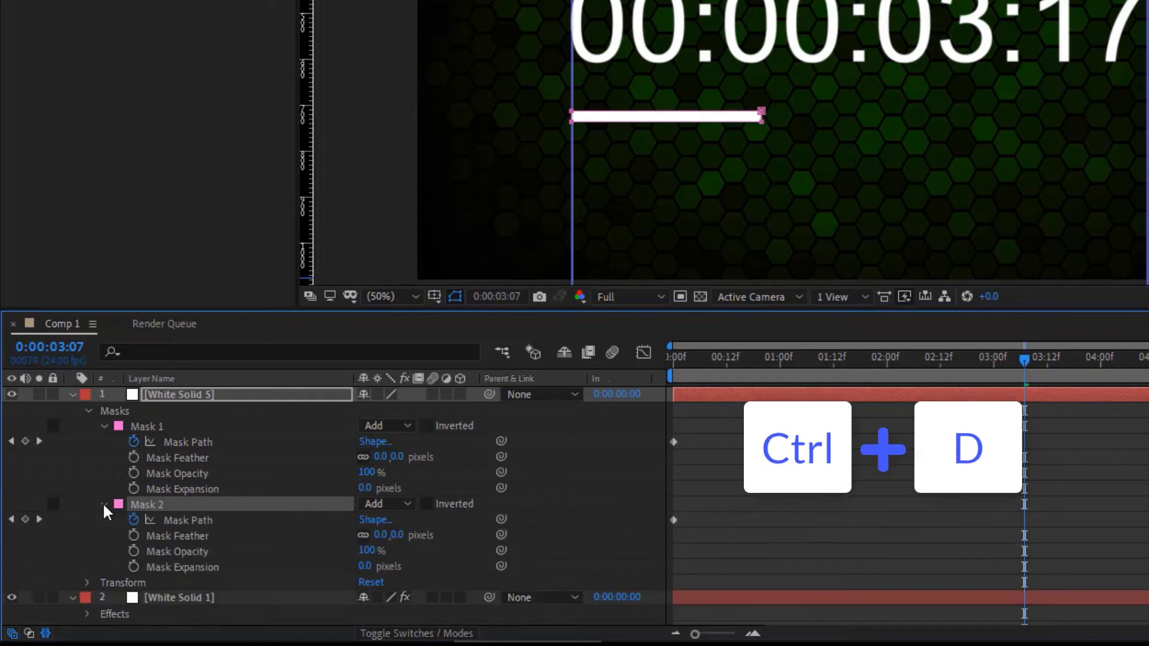
pyautogui.click(207, 569)
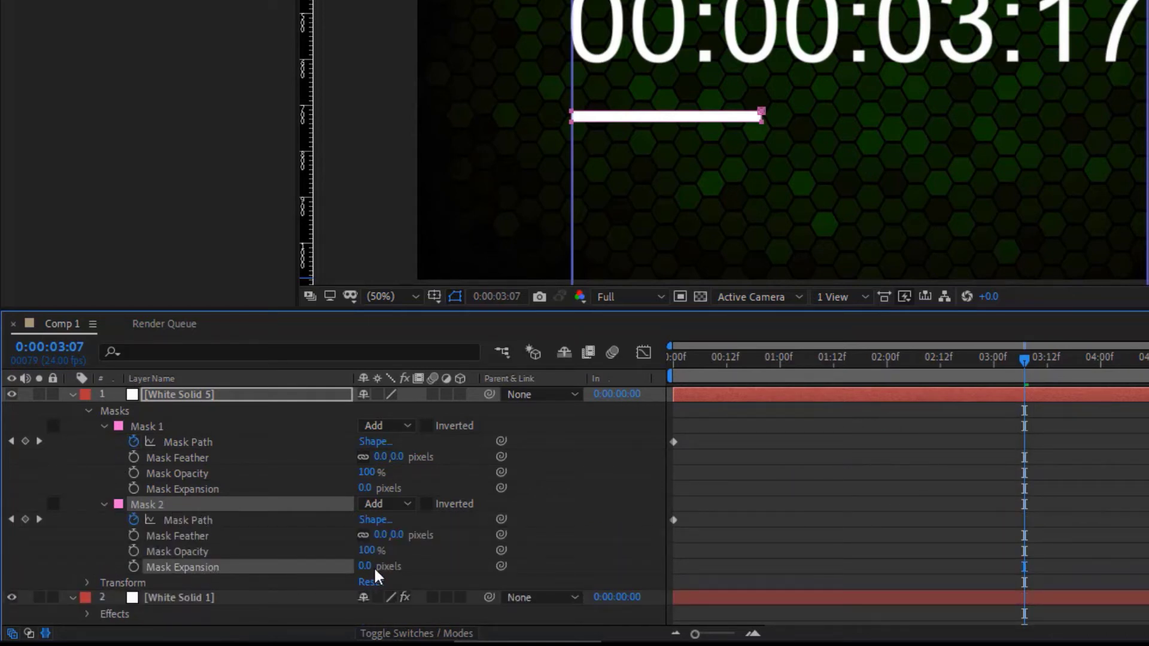
pyautogui.moveTo(367, 568); pyautogui.dragTo(378, 567)
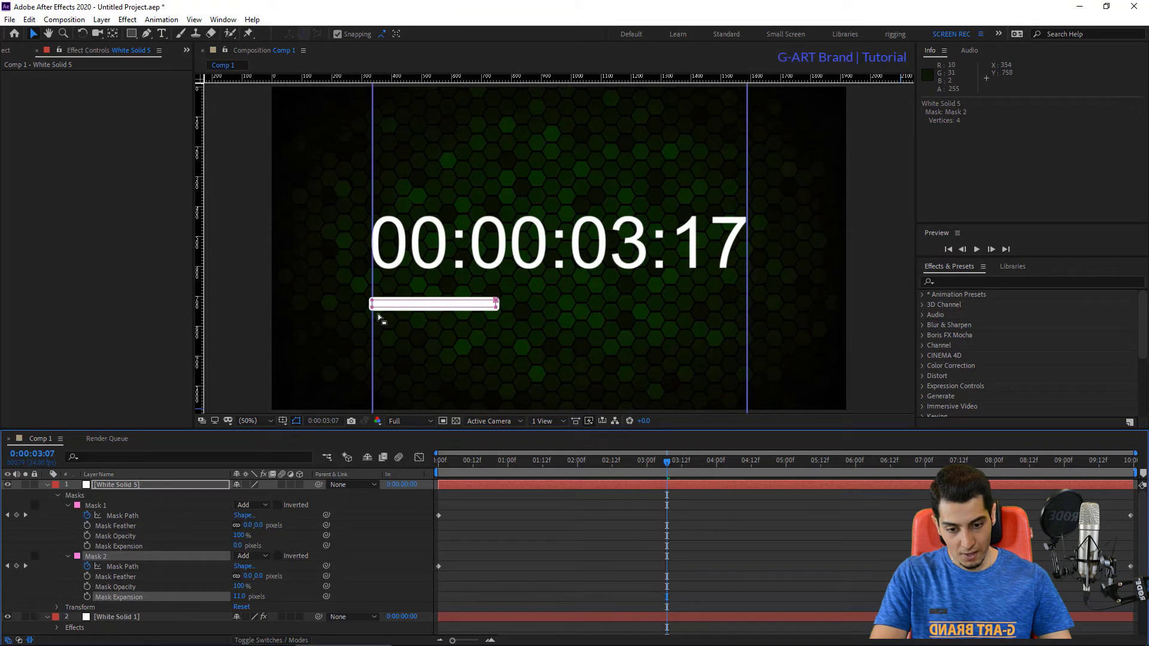
pyautogui.click(159, 585)
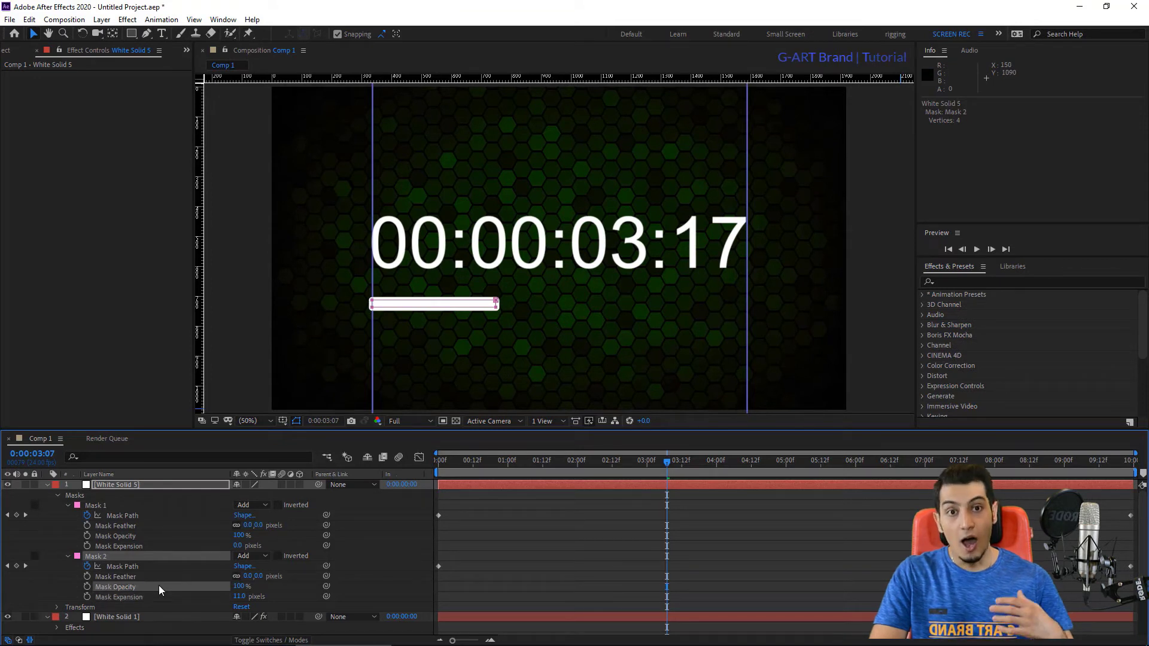
pyautogui.moveTo(241, 588); pyautogui.dragTo(206, 583)
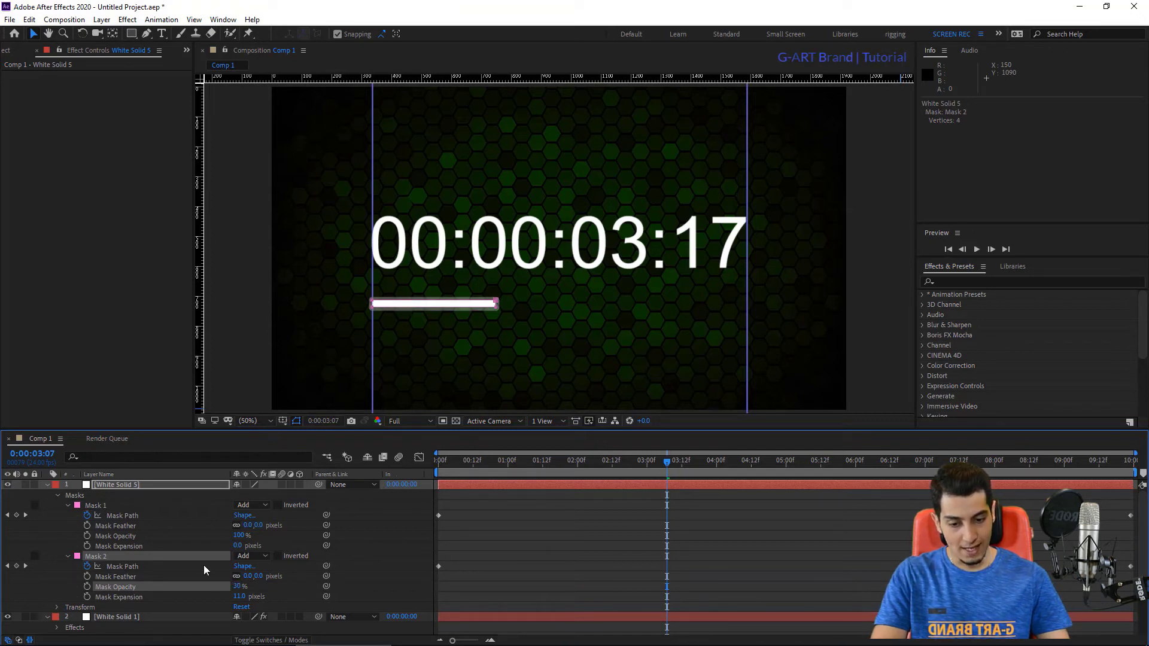
# Remove both Mask Path keyframes from Mask 2 with the playhead at 0:00:09:23, keeping its full-width shape.
pyautogui.click(204, 566)
pyautogui.moveTo(669, 473); pyautogui.dragTo(1143, 526)
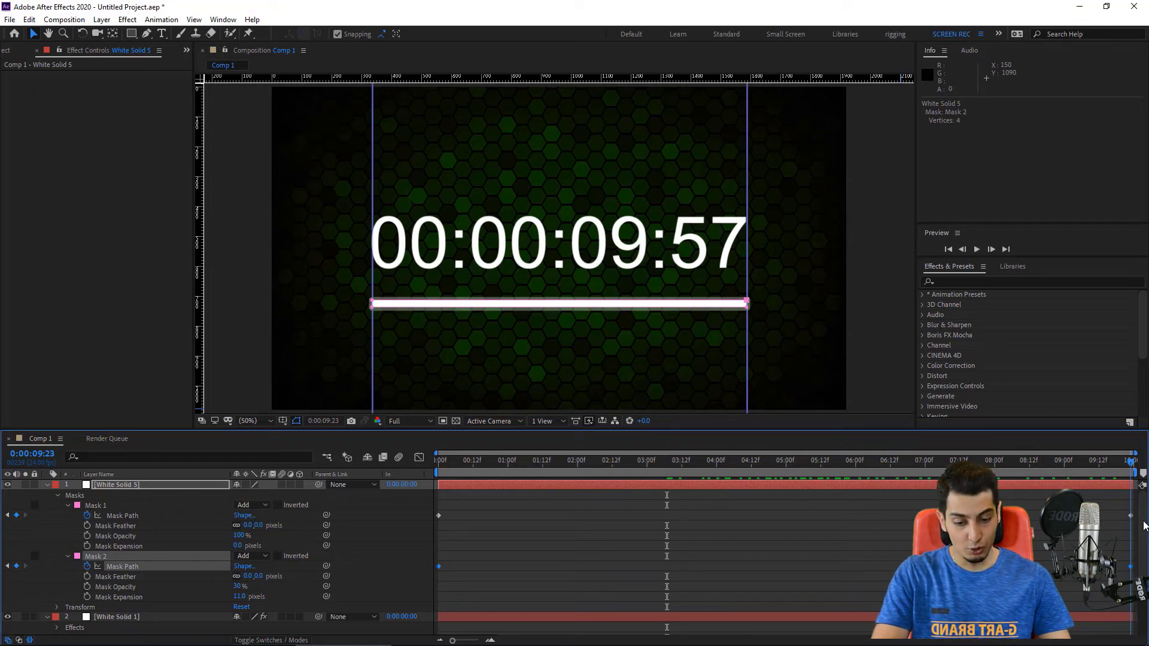
pyautogui.click(466, 579)
pyautogui.hotkey('ctrl', 'z')
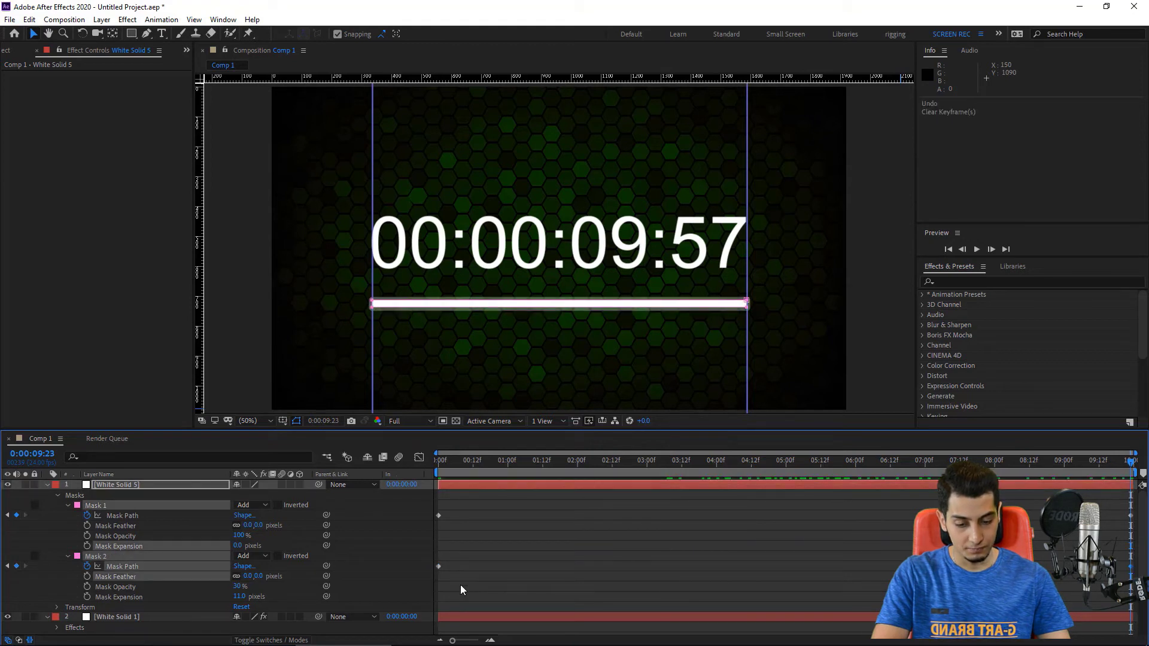
pyautogui.moveTo(461, 590); pyautogui.dragTo(429, 563)
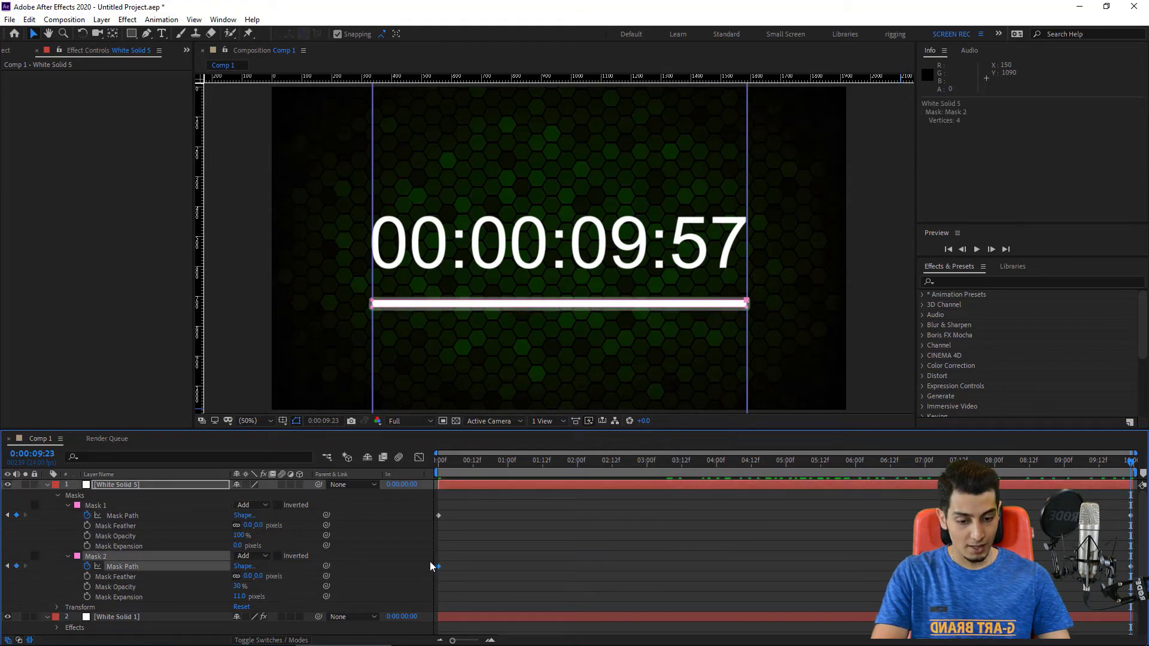
pyautogui.click(434, 568)
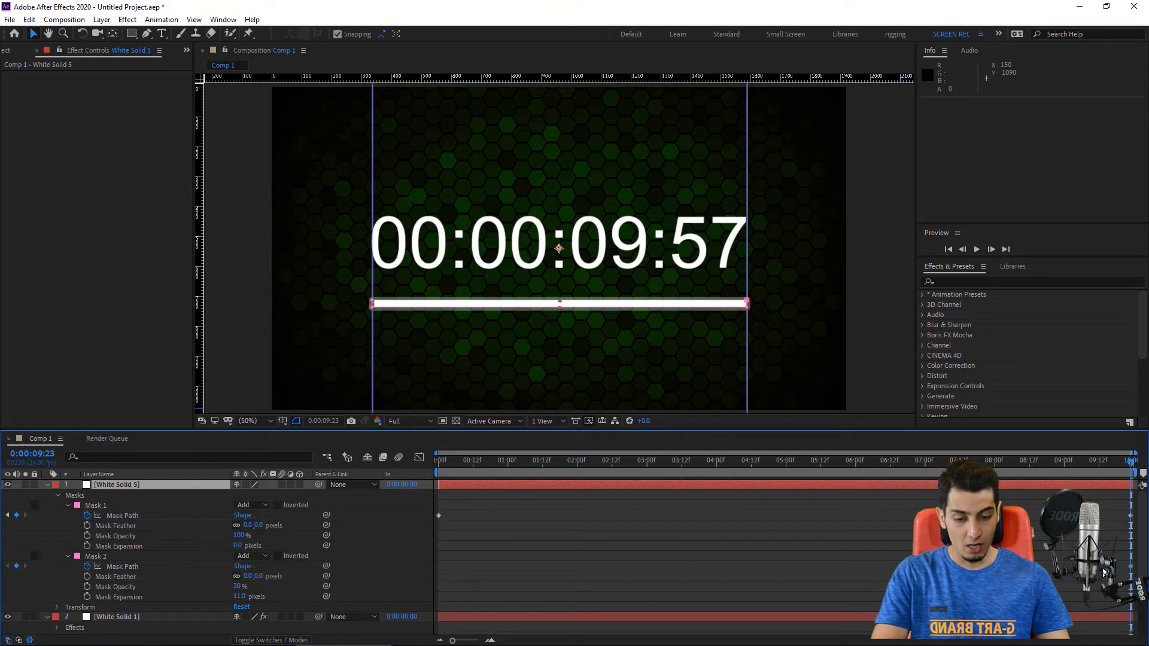
pyautogui.click(1130, 566)
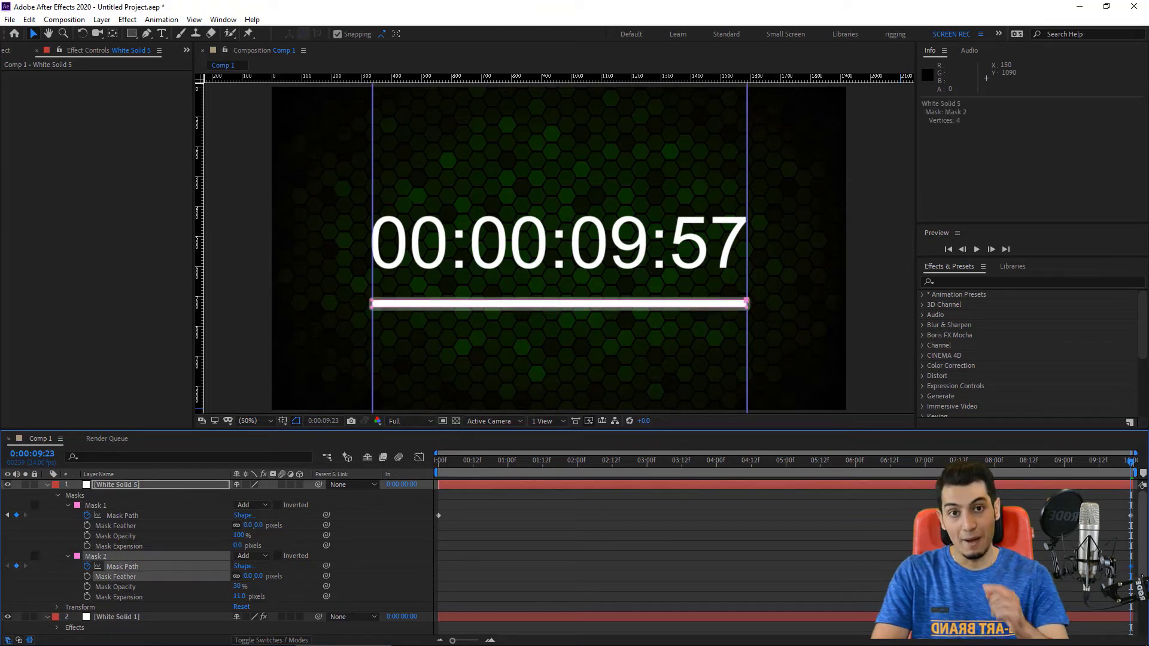
pyautogui.press('Delete')
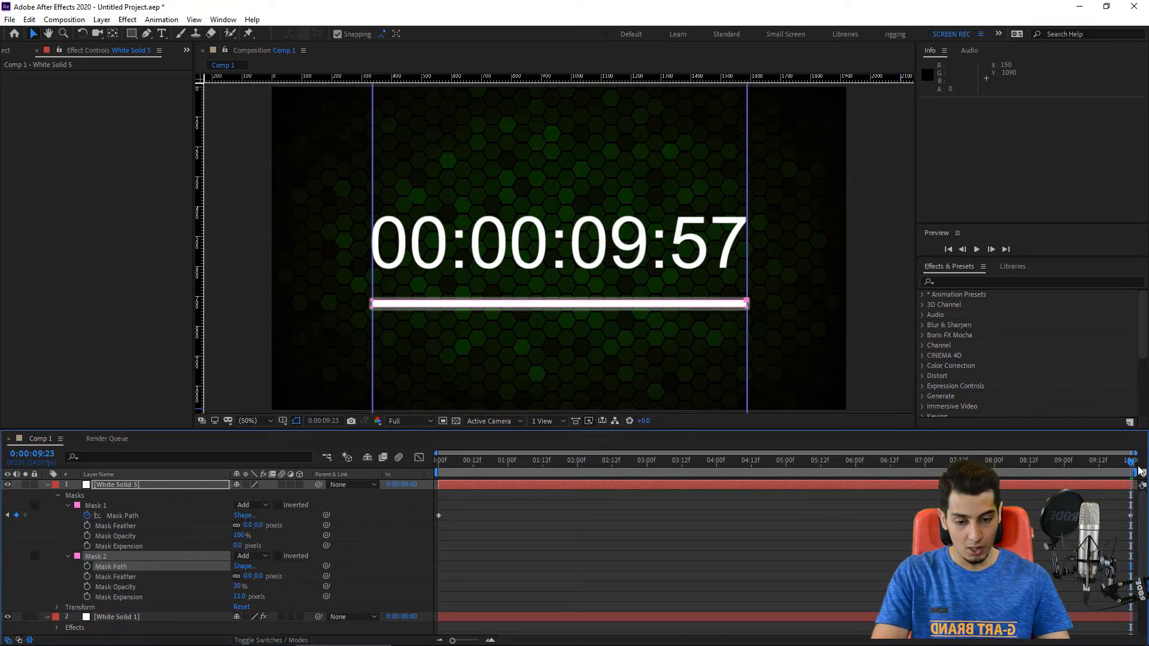
# Preview the bar filling inside its semi-transparent frame from the start of the composition.
pyautogui.moveTo(1115, 460); pyautogui.dragTo(419, 450)
pyautogui.click(480, 555)
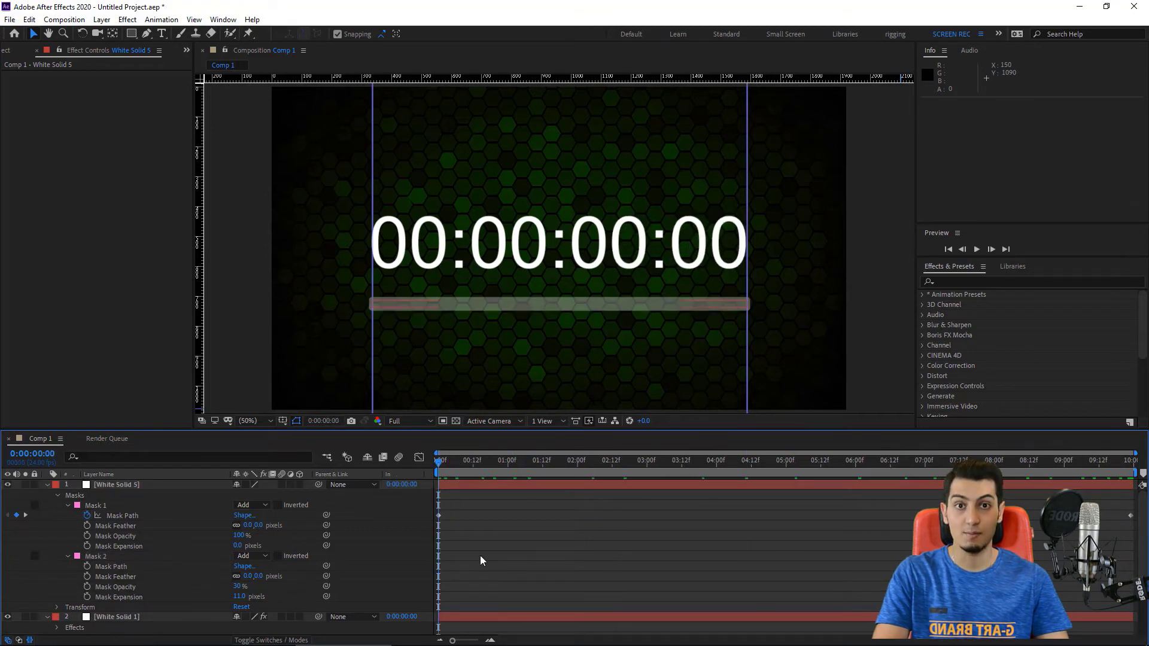
pyautogui.press('space')
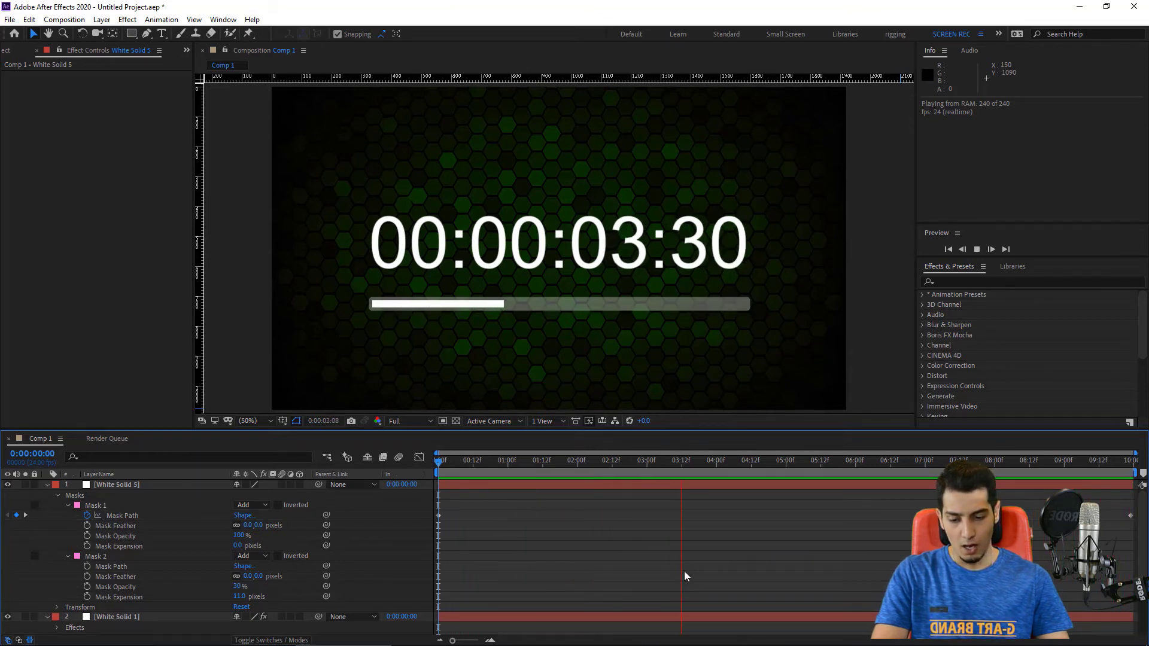
pyautogui.click(977, 249)
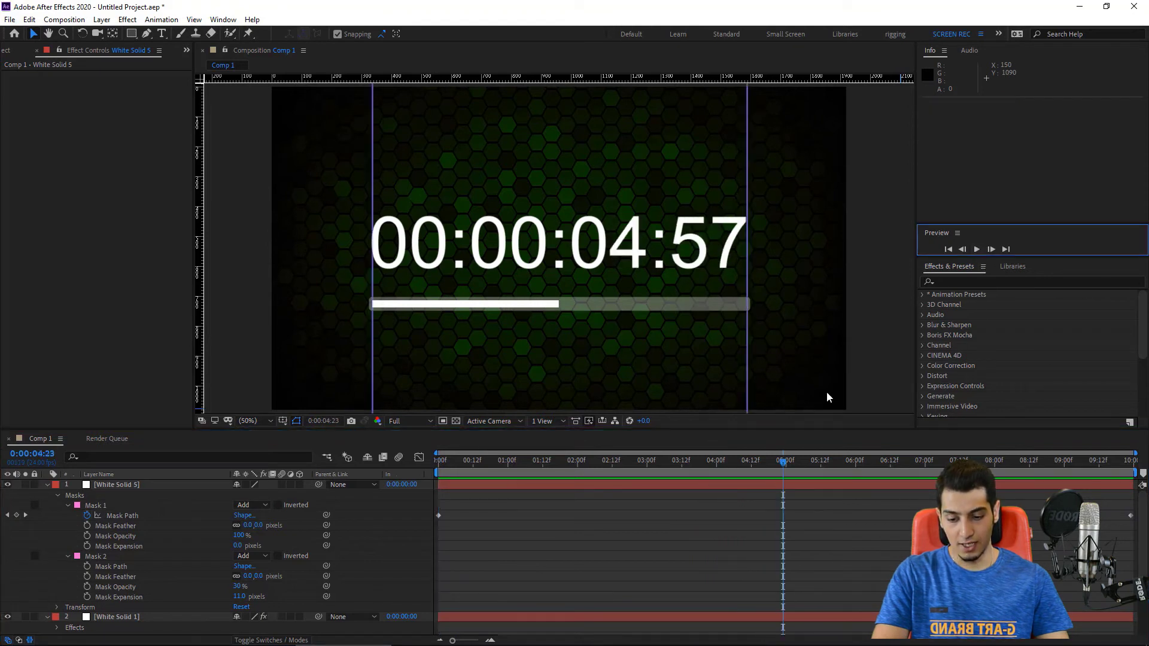
# Collapse the solid layers' properties, add old-clock-tick-tock.wav as the lowest layer and reveal its audio waveform.
pyautogui.click(46, 486)
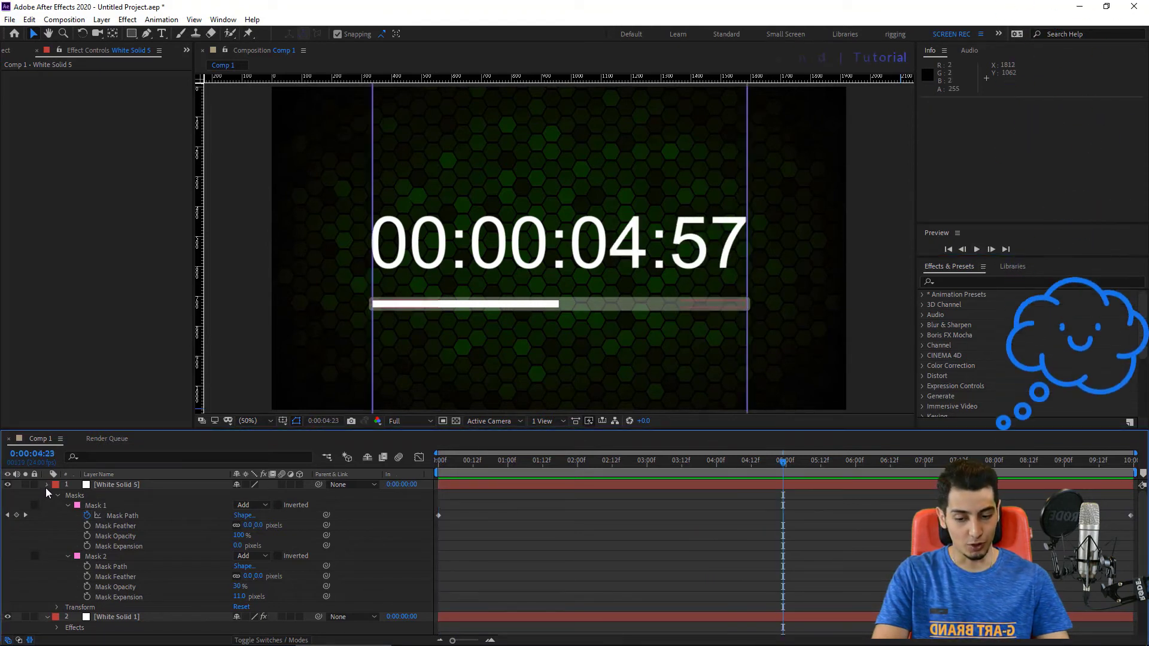
pyautogui.click(46, 495)
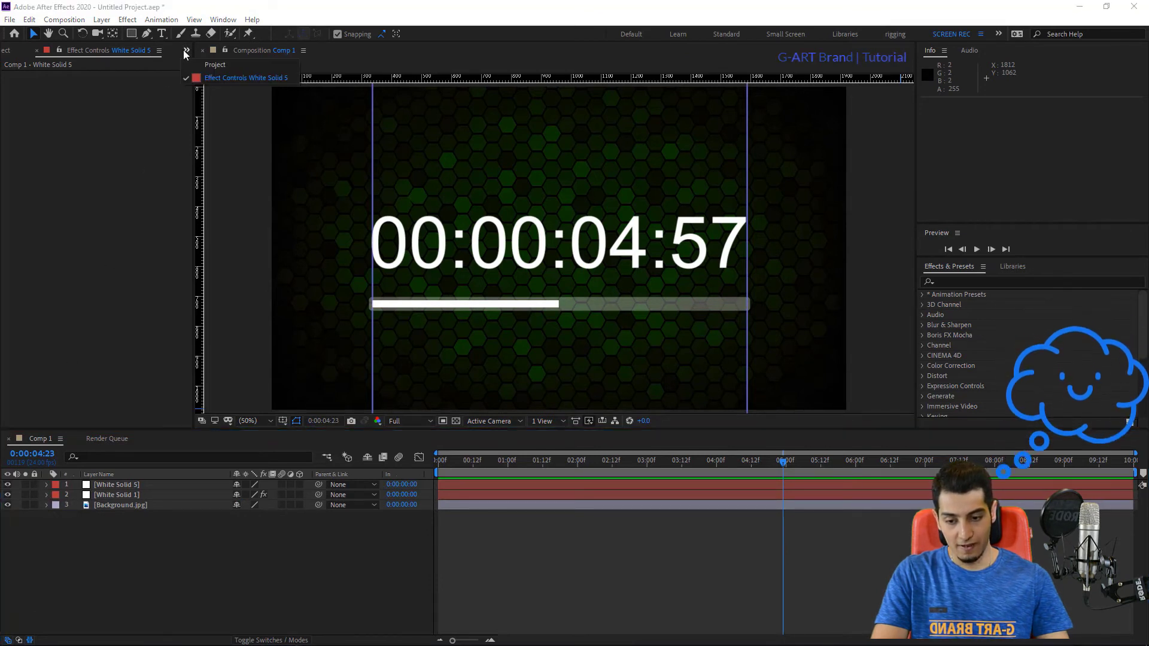
pyautogui.hotkey('ctrl', '0')
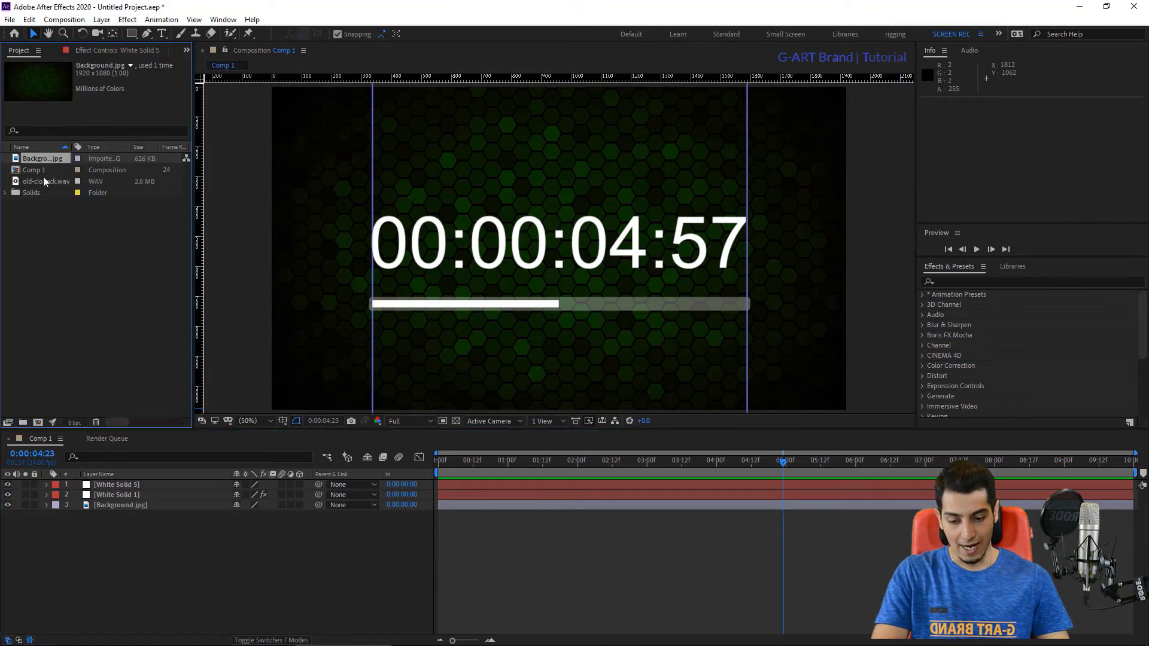
pyautogui.moveTo(44, 181)
pyautogui.mouseDown()
pyautogui.moveTo(87, 257)
pyautogui.moveTo(121, 487)
pyautogui.moveTo(113, 511)
pyautogui.mouseUp()
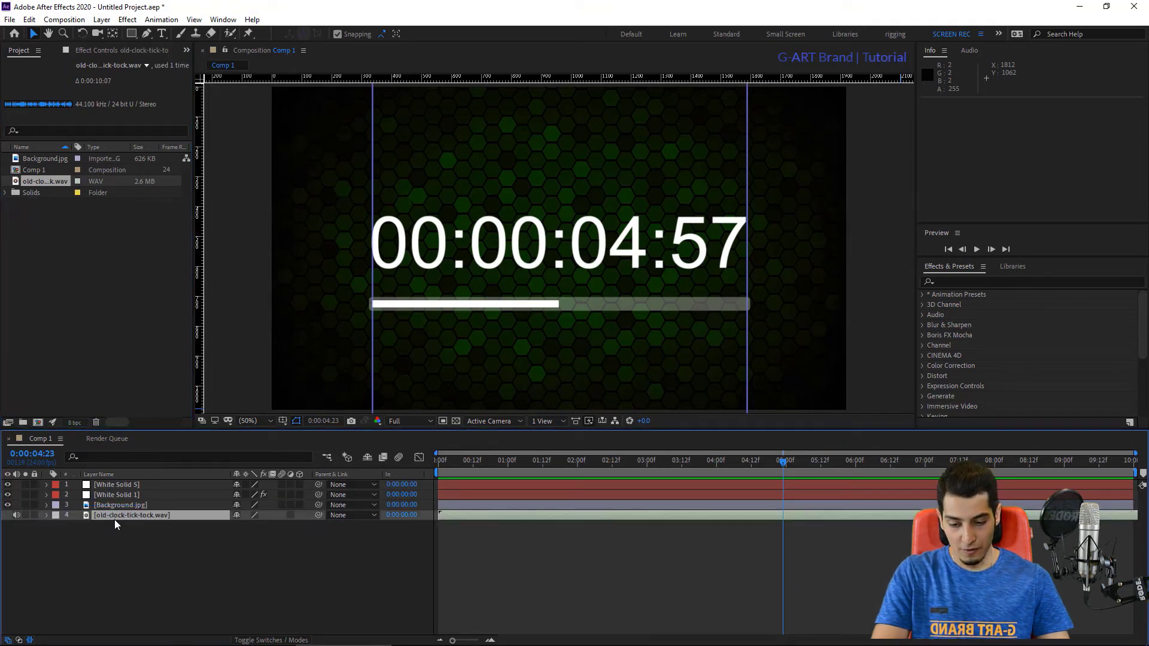
pyautogui.click(47, 515)
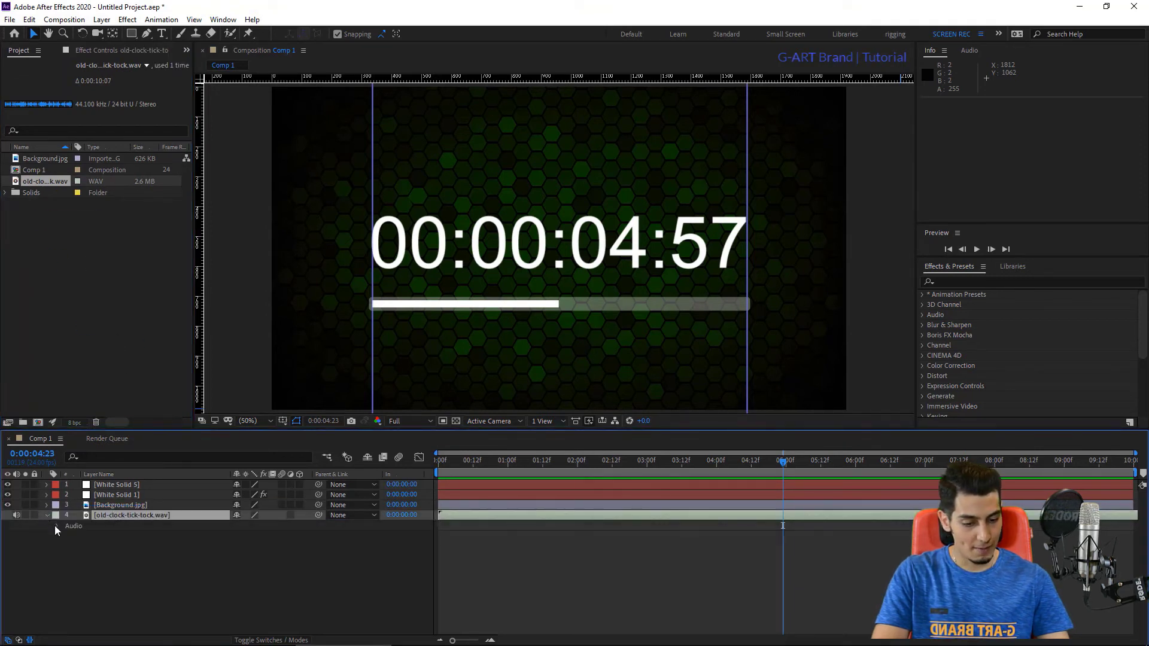
pyautogui.click(68, 545)
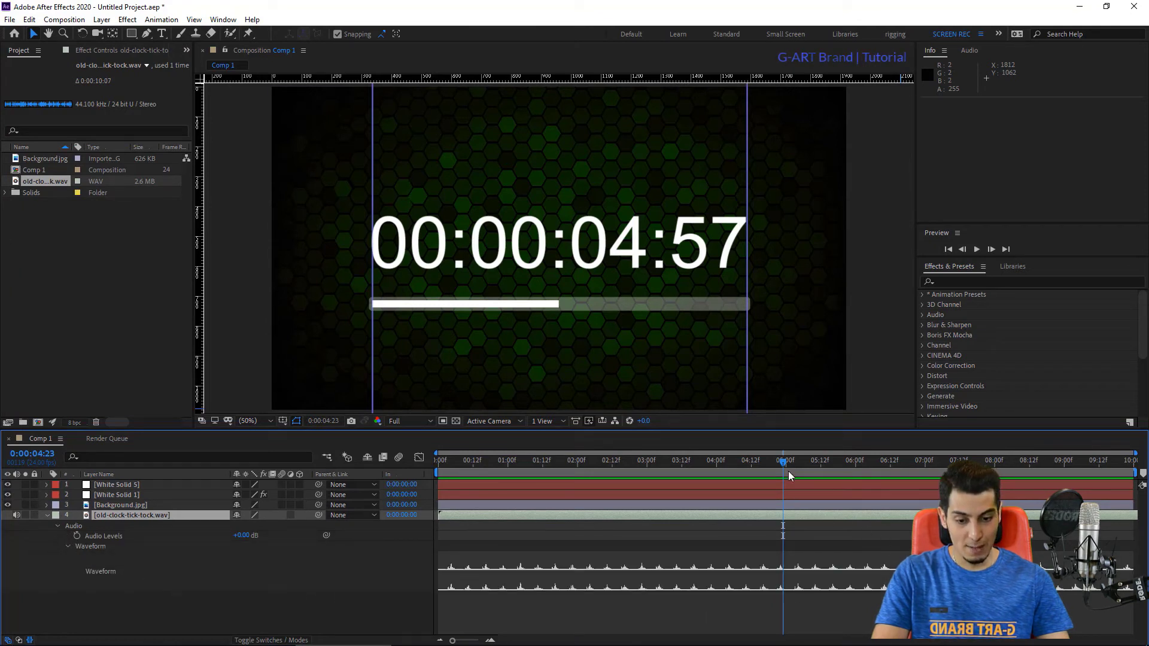
# Preview the timer with the ticking sound from the start, and return the playhead to 0:00:00:00.
pyautogui.moveTo(783, 461); pyautogui.dragTo(433, 507)
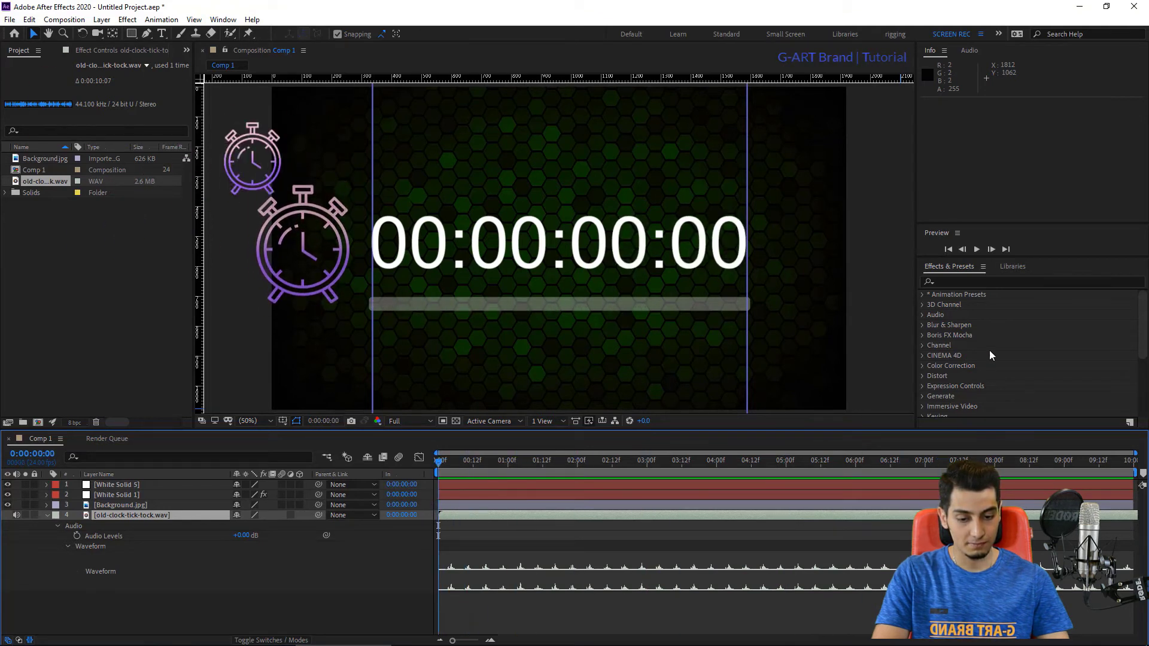
pyautogui.click(977, 248)
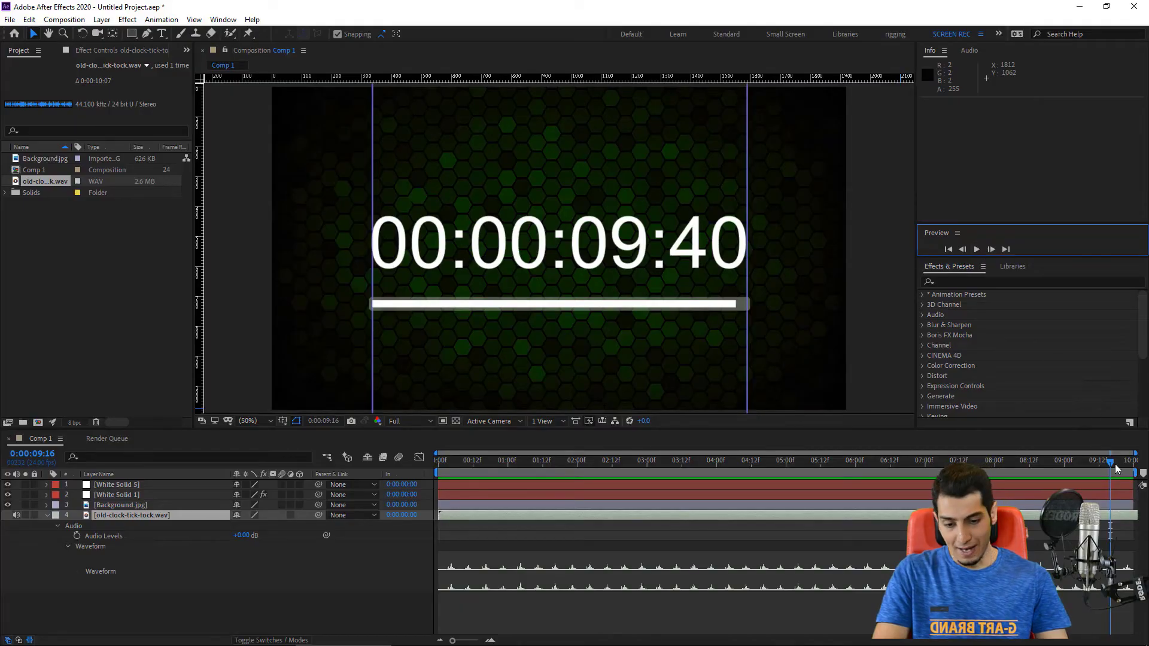
pyautogui.moveTo(1114, 465); pyautogui.dragTo(1084, 463)
pyautogui.press('Home')
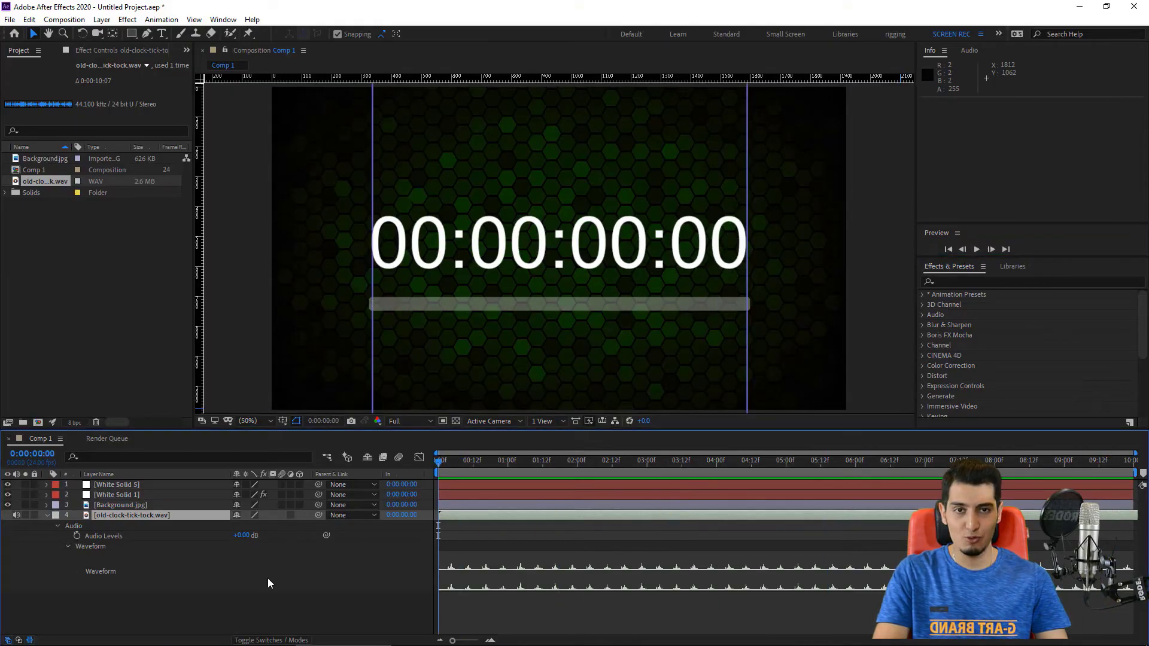
pyautogui.click(261, 598)
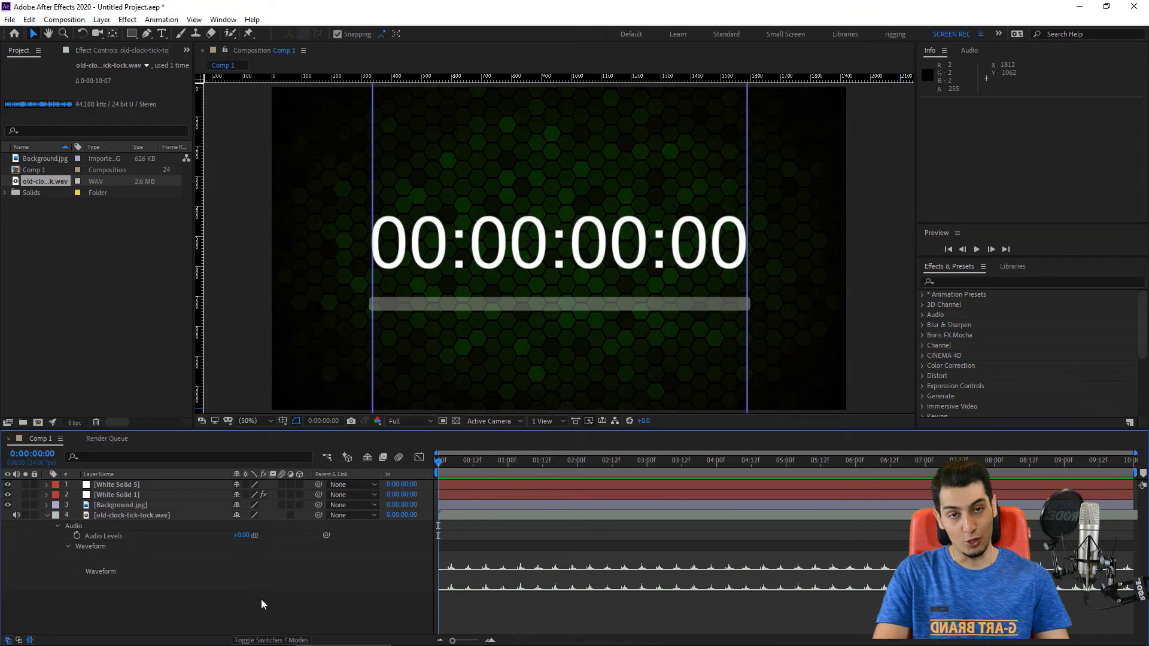
pyautogui.rightClick(261, 599)
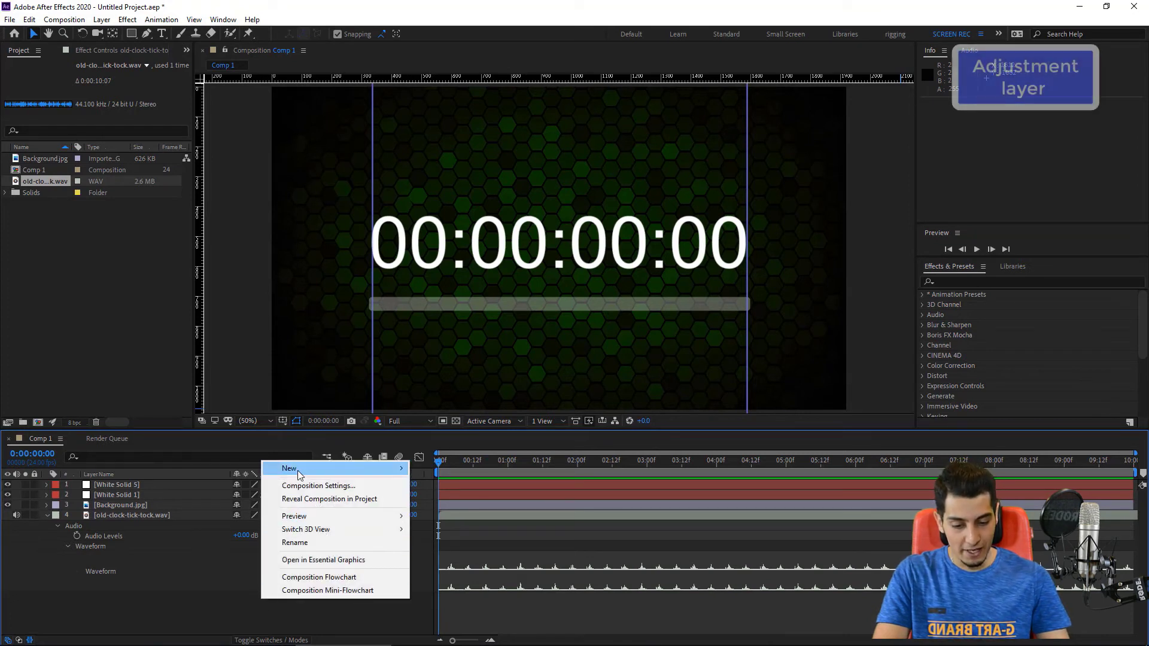
pyautogui.moveTo(299, 469)
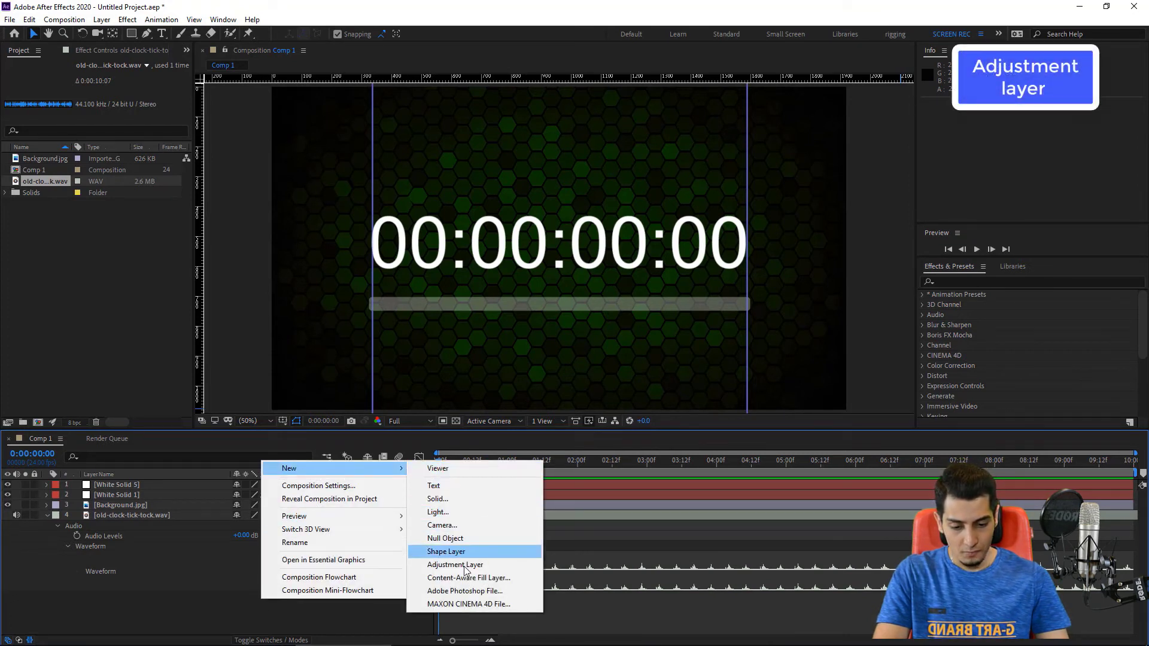
pyautogui.click(232, 609)
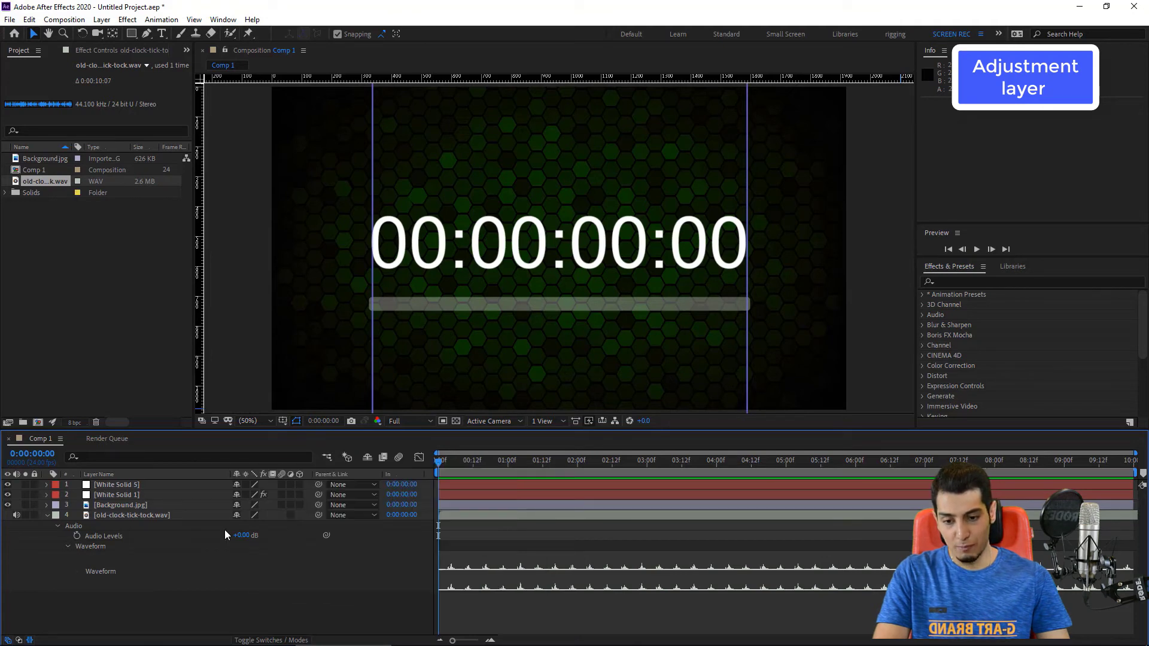
# Create an adjustment layer above all other layers and apply the 4-Color Gradient effect to it.
pyautogui.click(102, 19)
pyautogui.moveTo(116, 35)
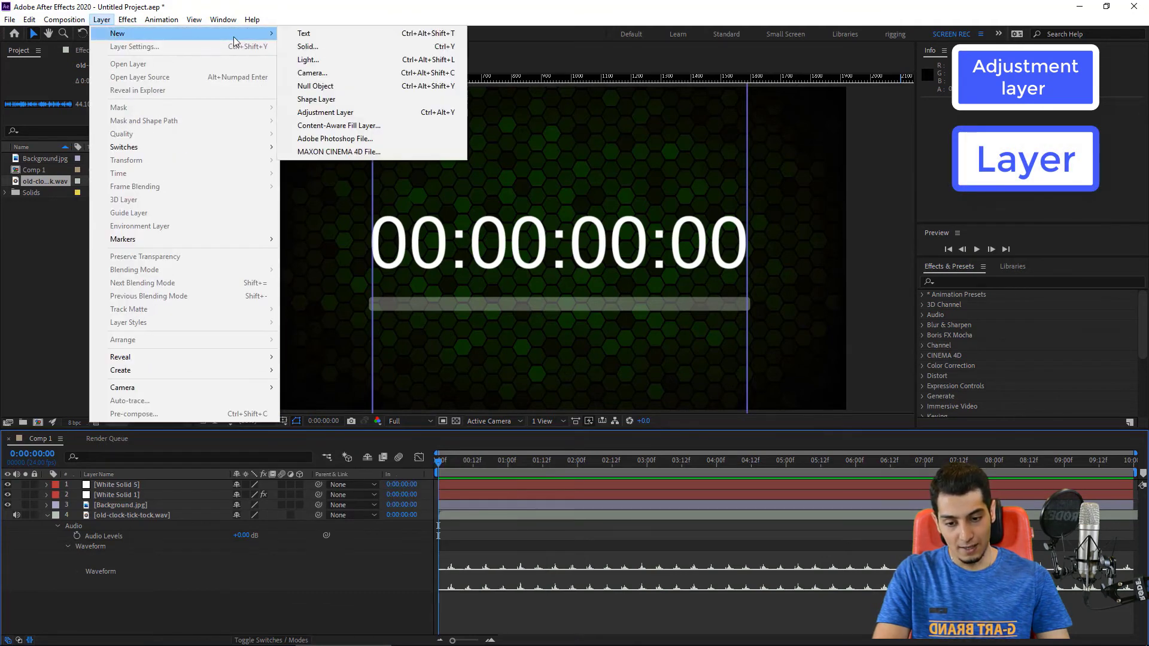
pyautogui.click(368, 118)
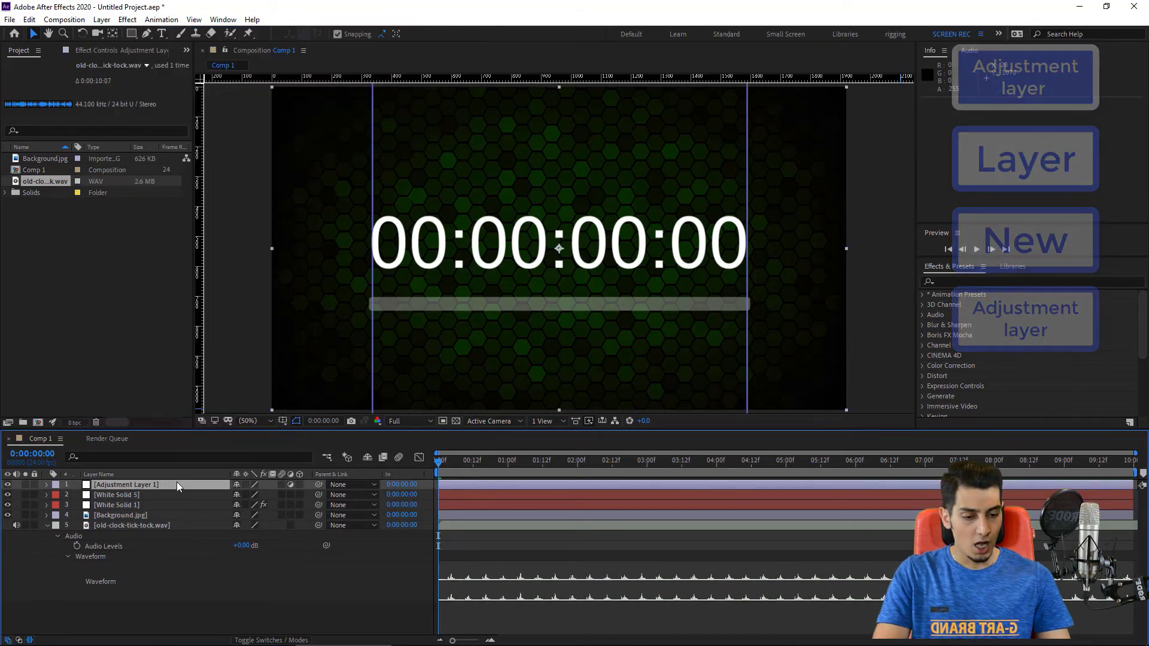
pyautogui.click(969, 281)
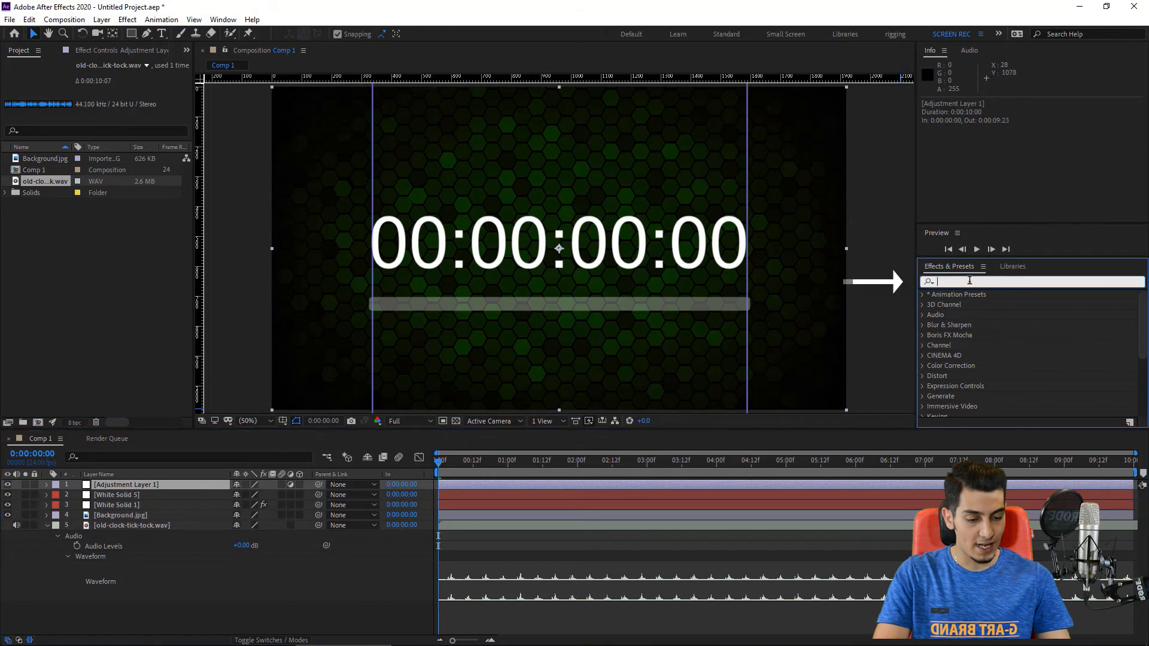
pyautogui.write('4-')
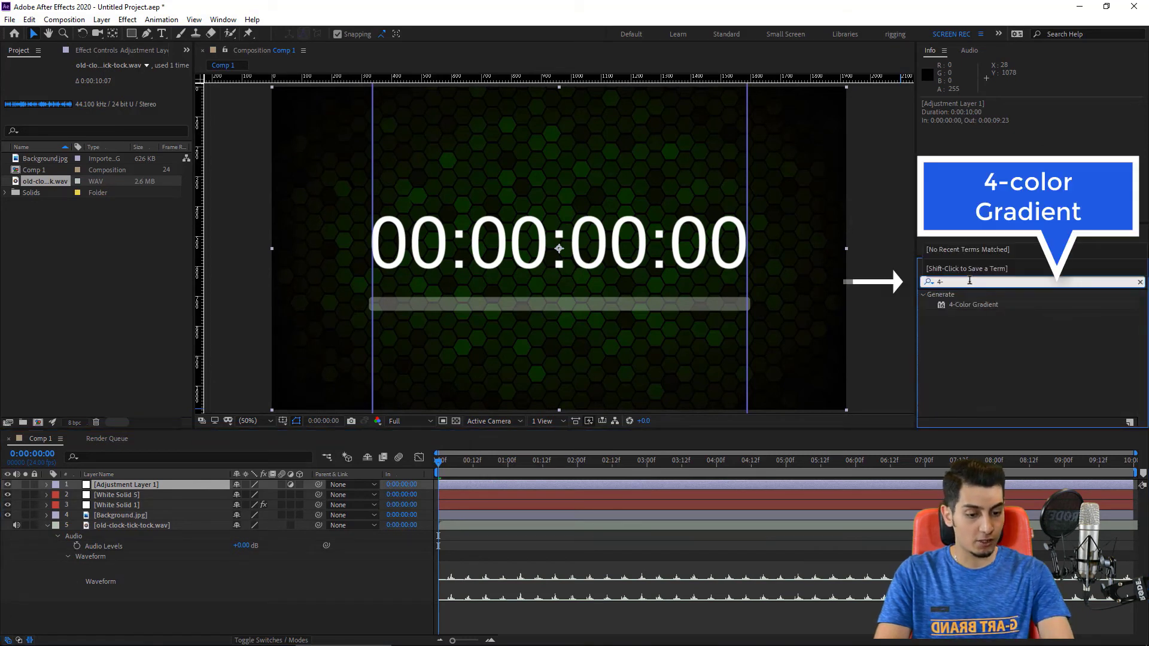
pyautogui.click(951, 306)
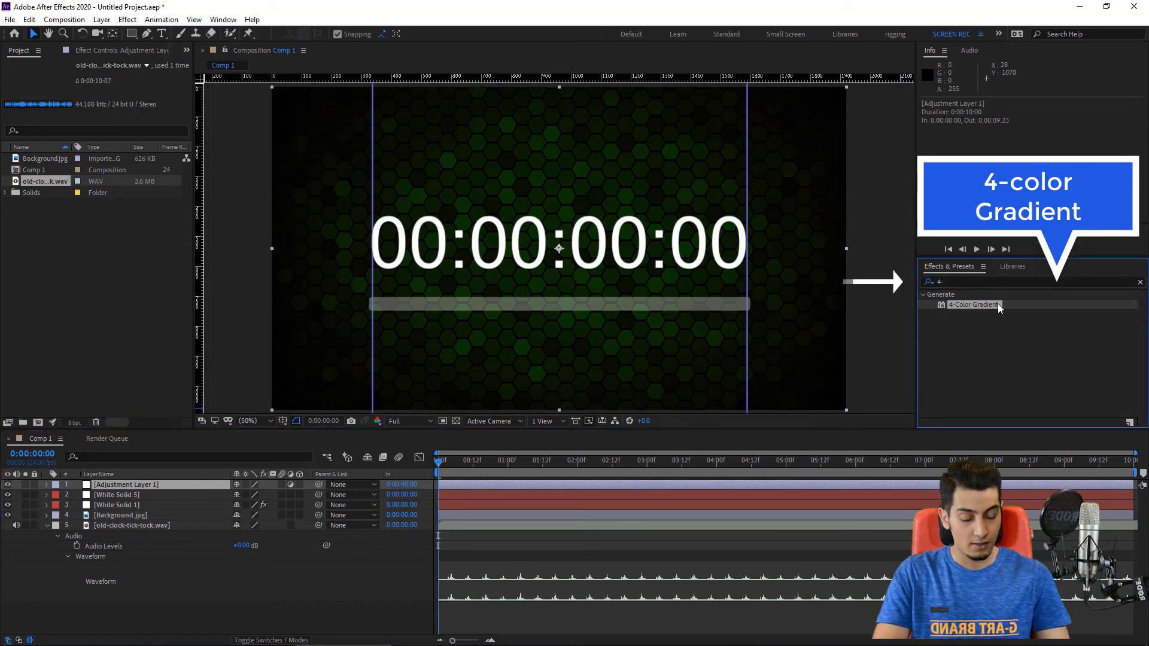
pyautogui.moveTo(998, 306); pyautogui.dragTo(165, 486)
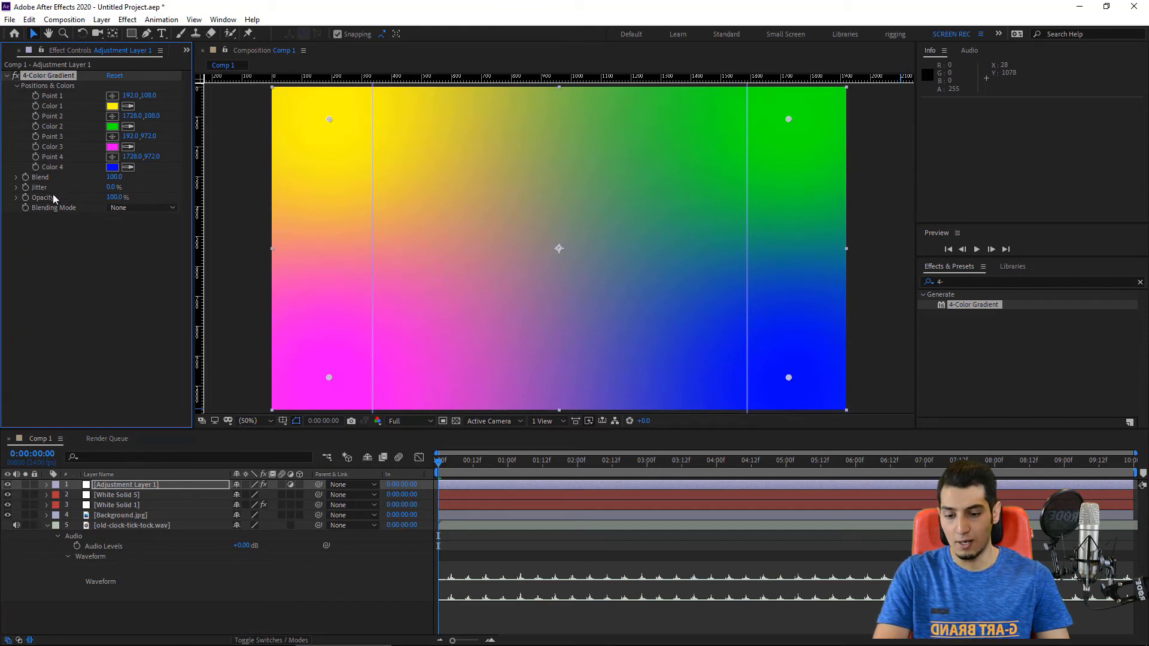
# Try the Overlay and Screen blending modes on the 4-Color Gradient, and settle on Soft Light.
pyautogui.click(146, 208)
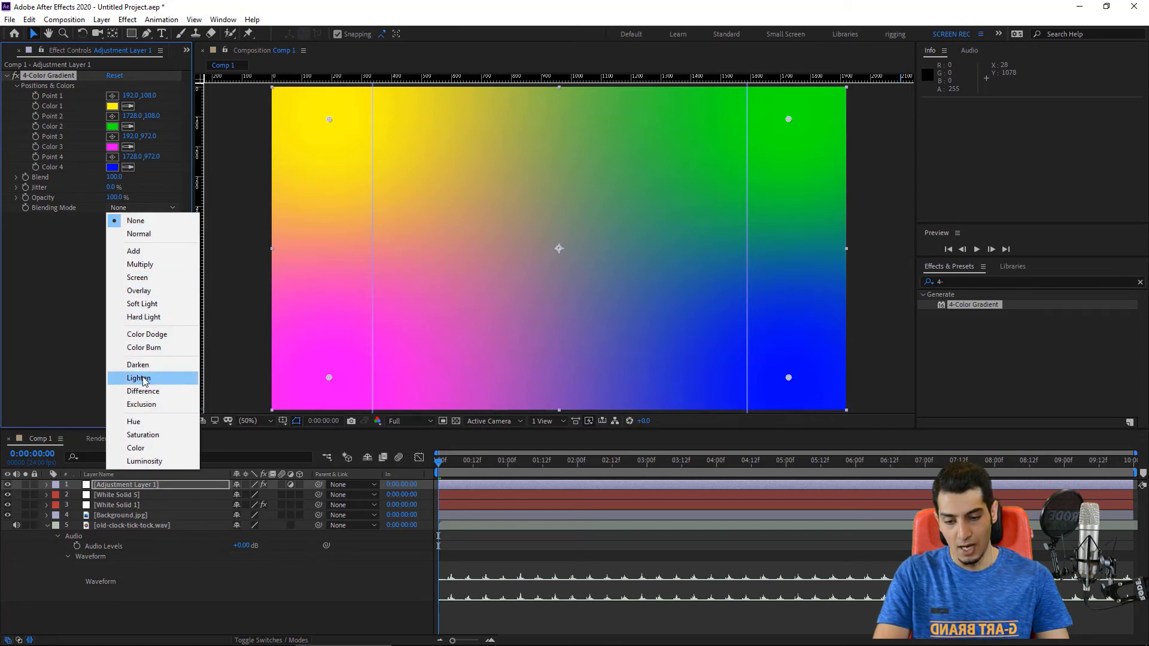
pyautogui.click(143, 291)
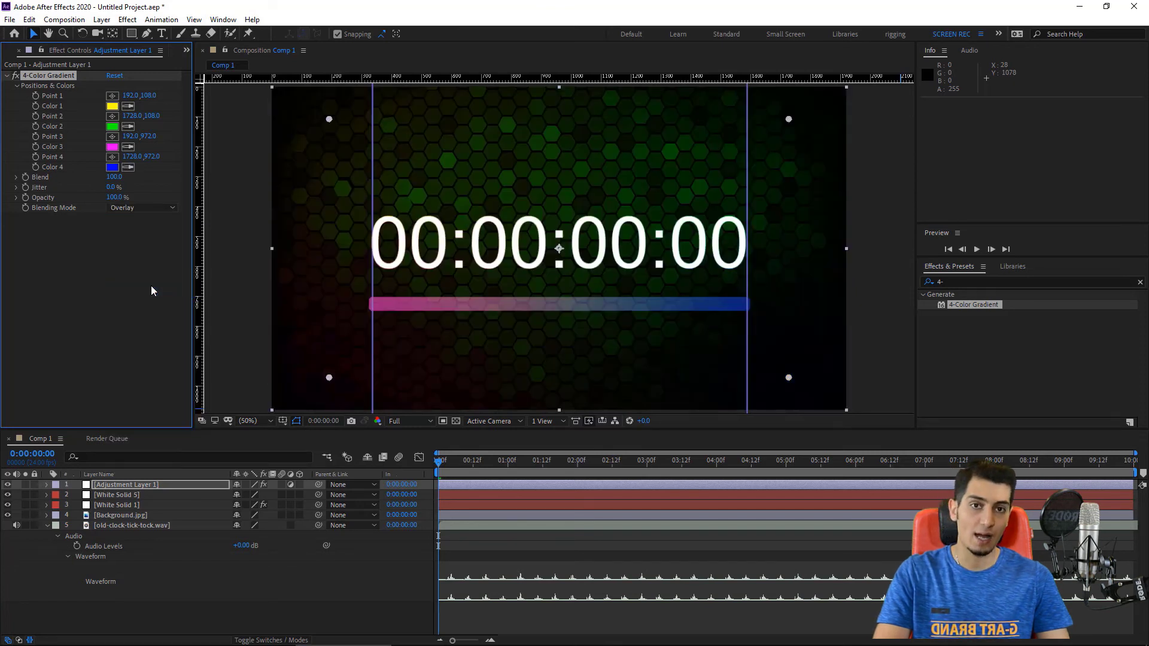
pyautogui.click(161, 209)
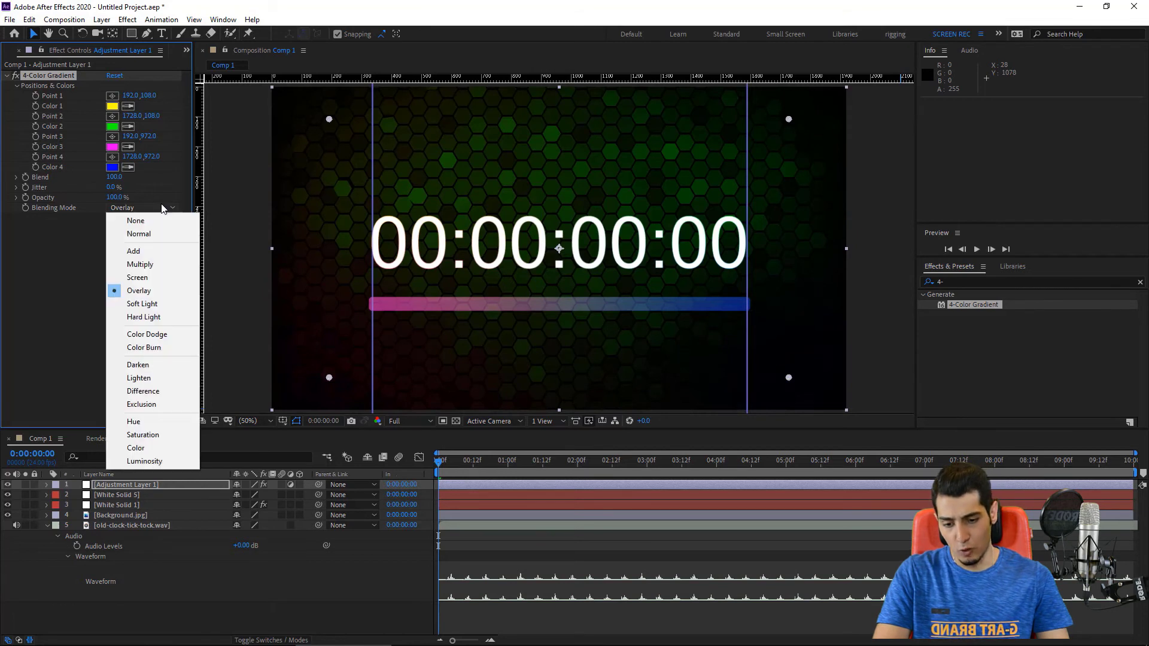
pyautogui.click(152, 277)
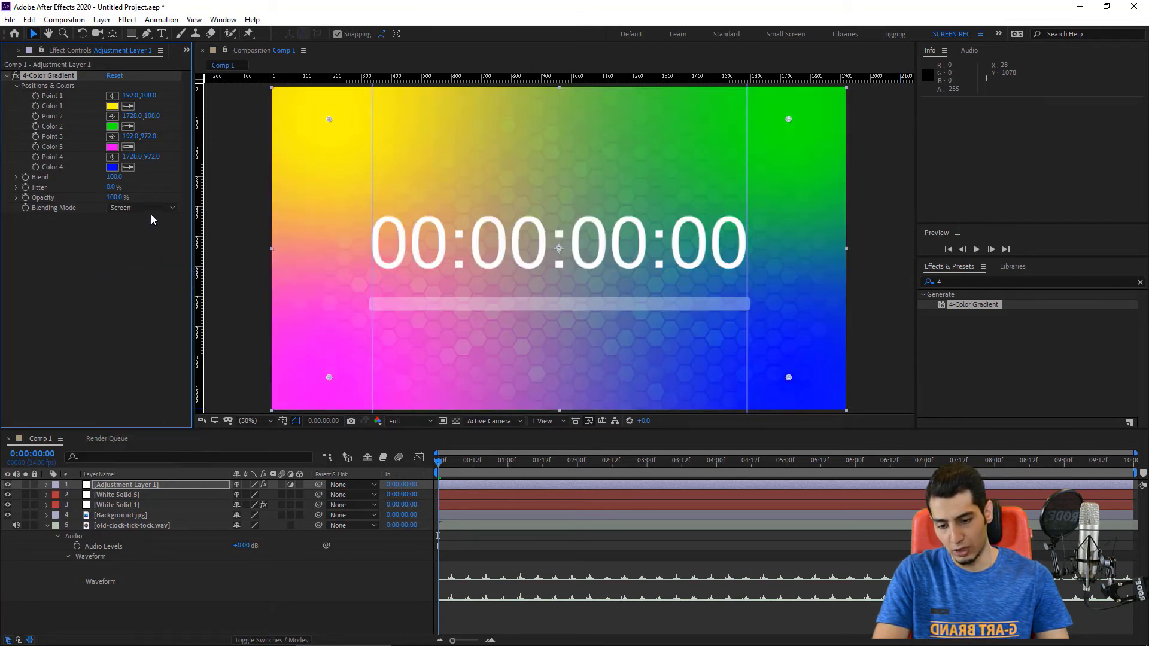
pyautogui.click(151, 208)
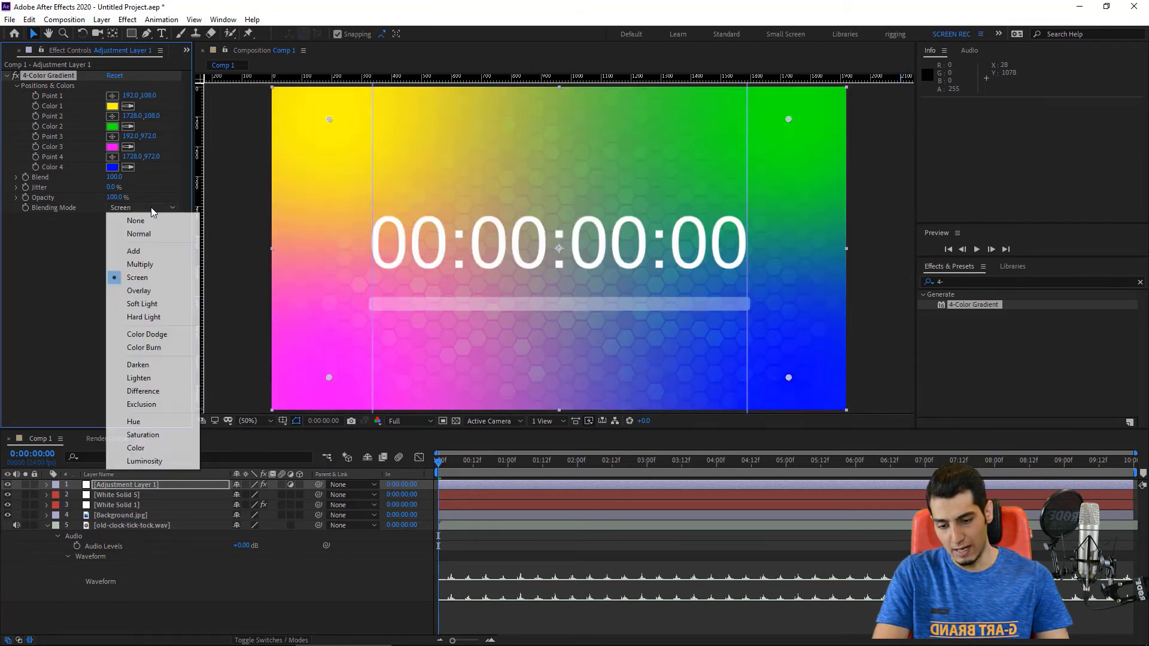
pyautogui.click(147, 304)
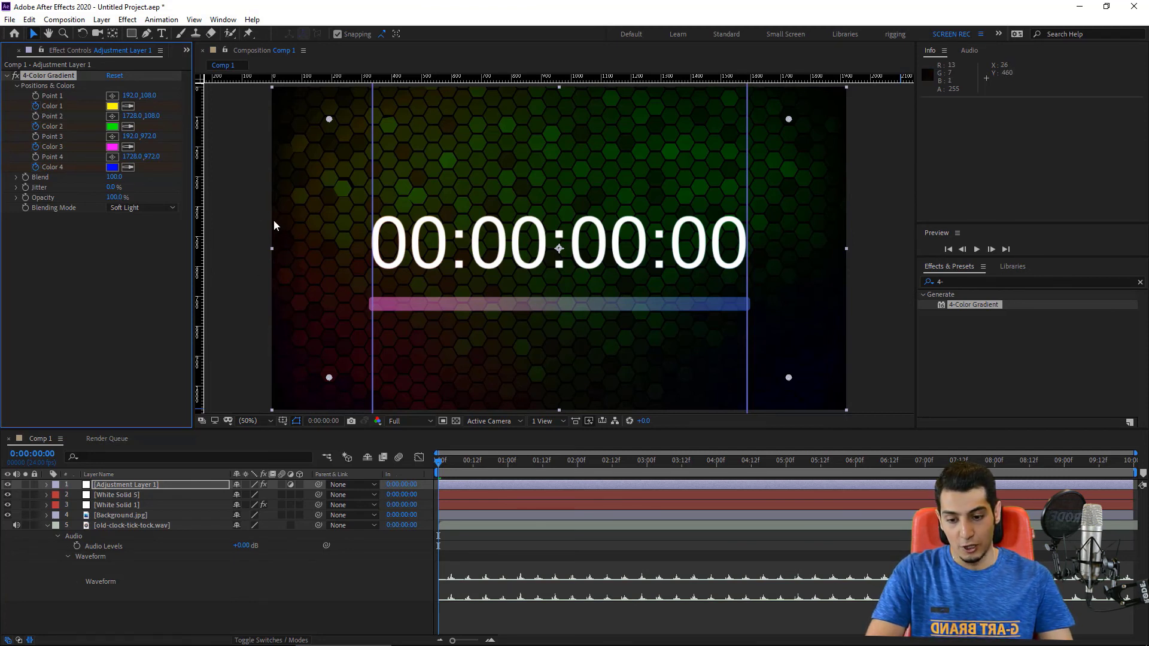
# Match Colors 1, 3 and 4 of the gradient to Color 2's green by sampling it at 0:00:00:00.
pyautogui.click(127, 147)
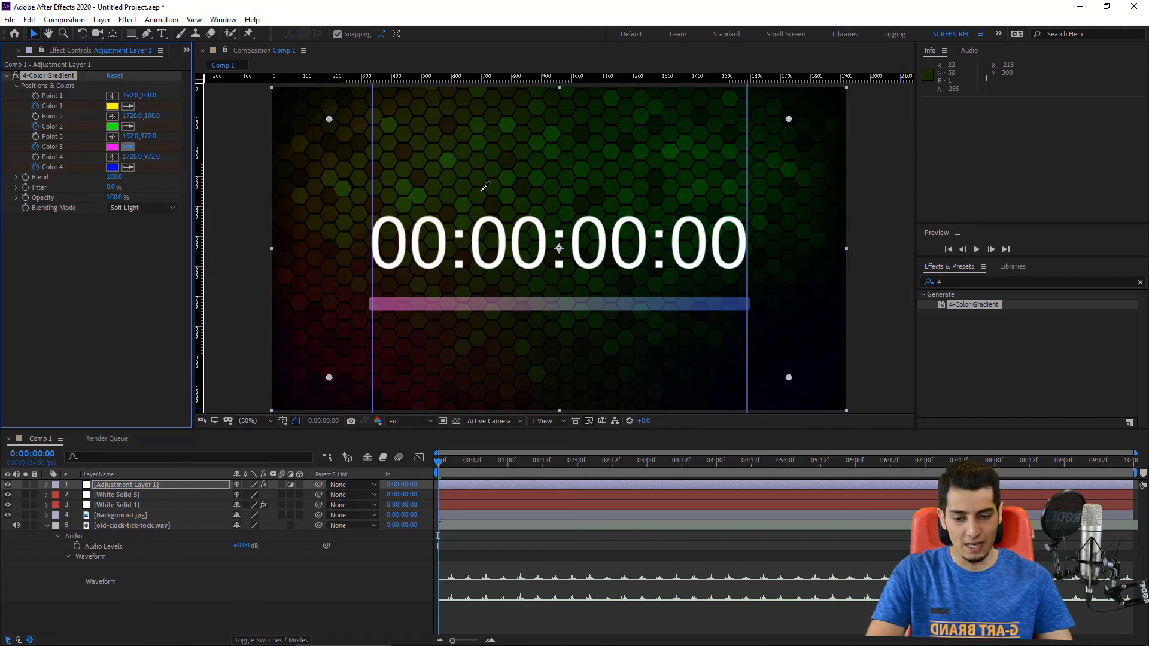
pyautogui.click(113, 127)
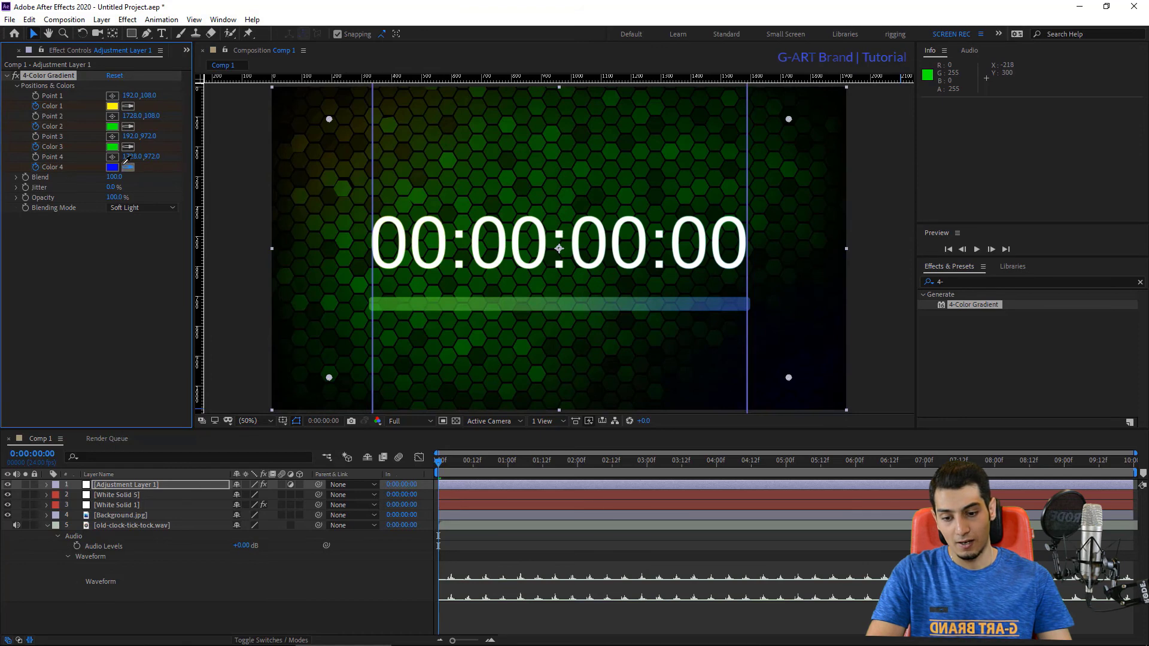
pyautogui.click(114, 146)
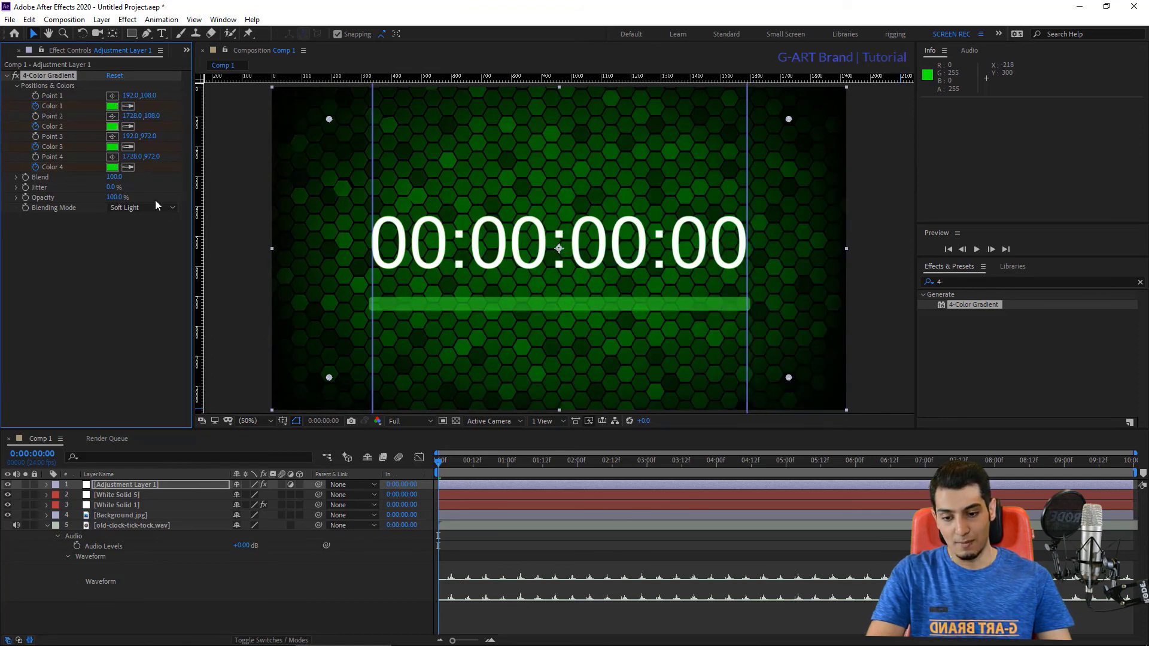
# Expand the adjustment layer's 4-Color Gradient properties in the timeline to show the keyframes under Positions & Colors.
pyautogui.click(163, 486)
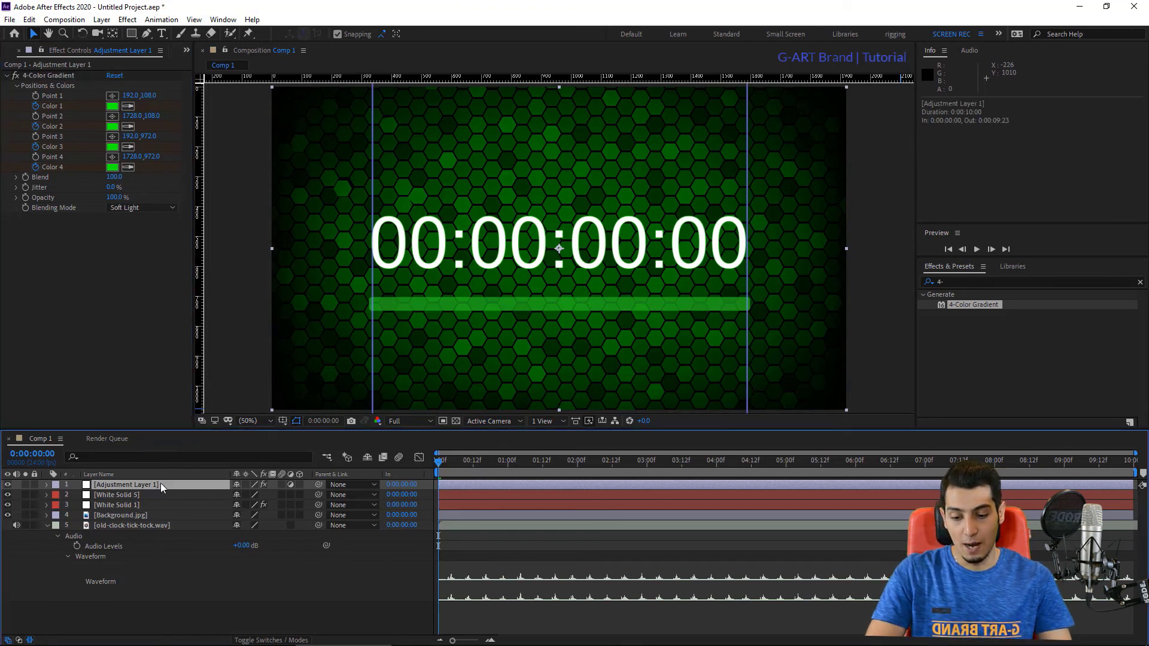
pyautogui.click(48, 485)
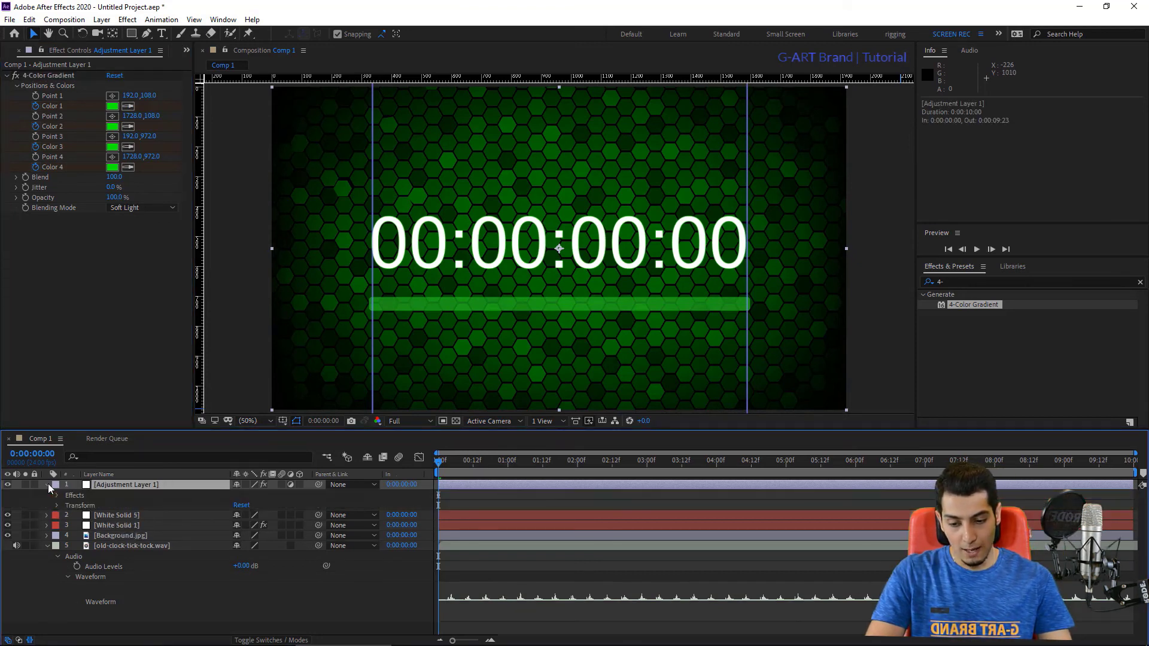
pyautogui.click(56, 496)
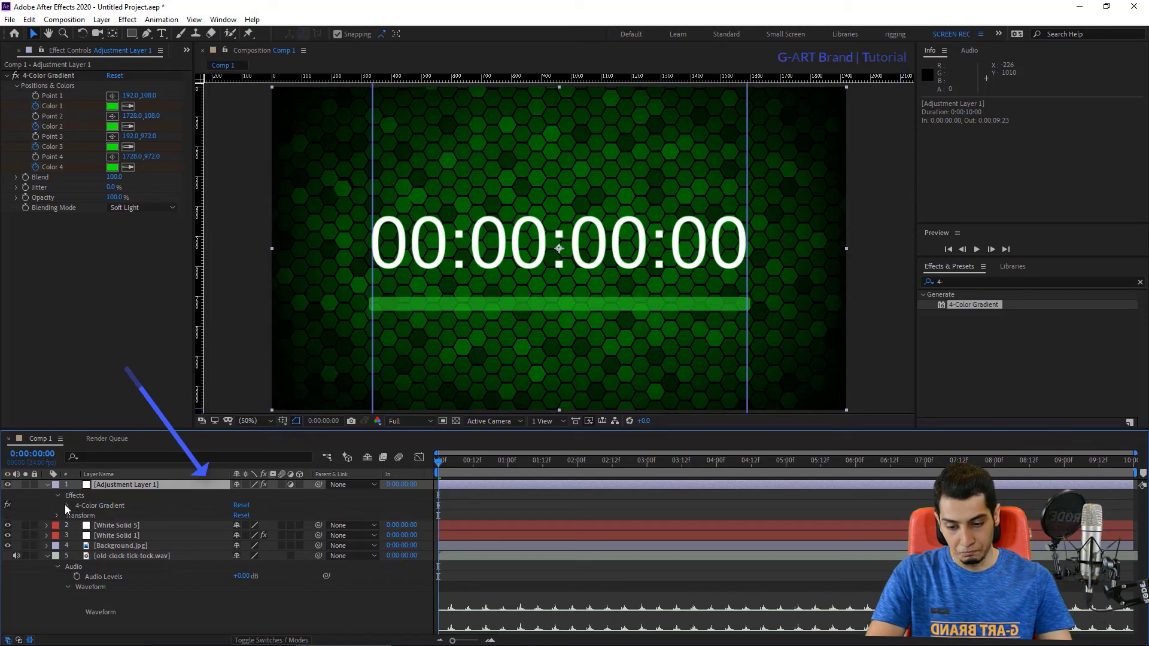
pyautogui.click(67, 506)
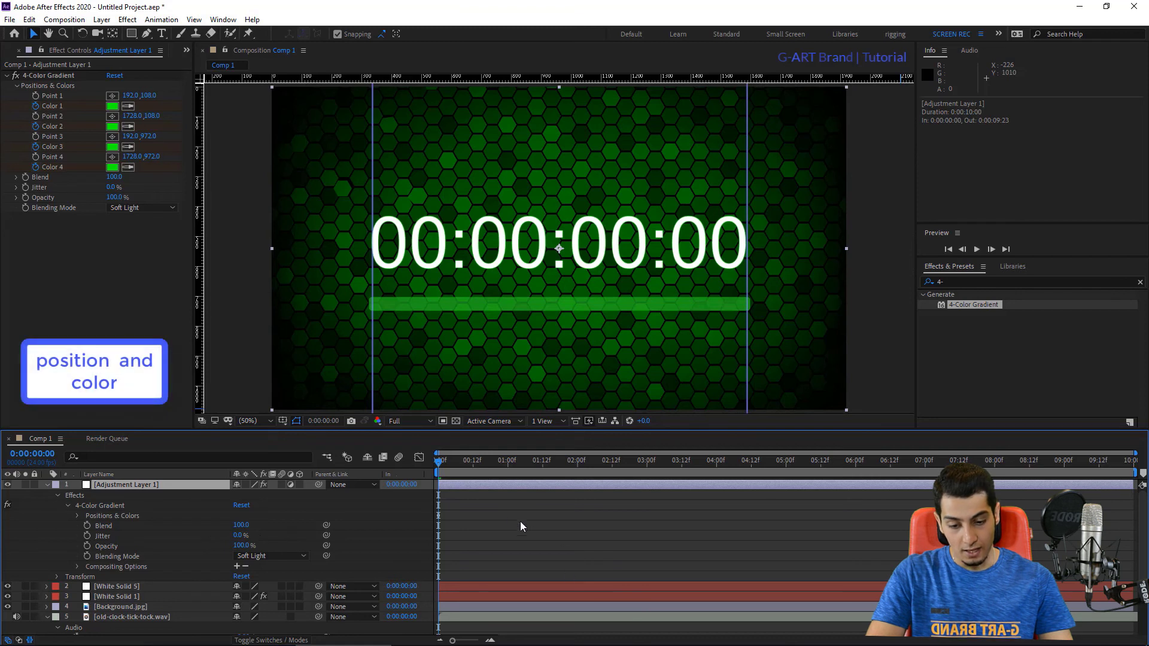
pyautogui.moveTo(443, 472); pyautogui.dragTo(504, 498)
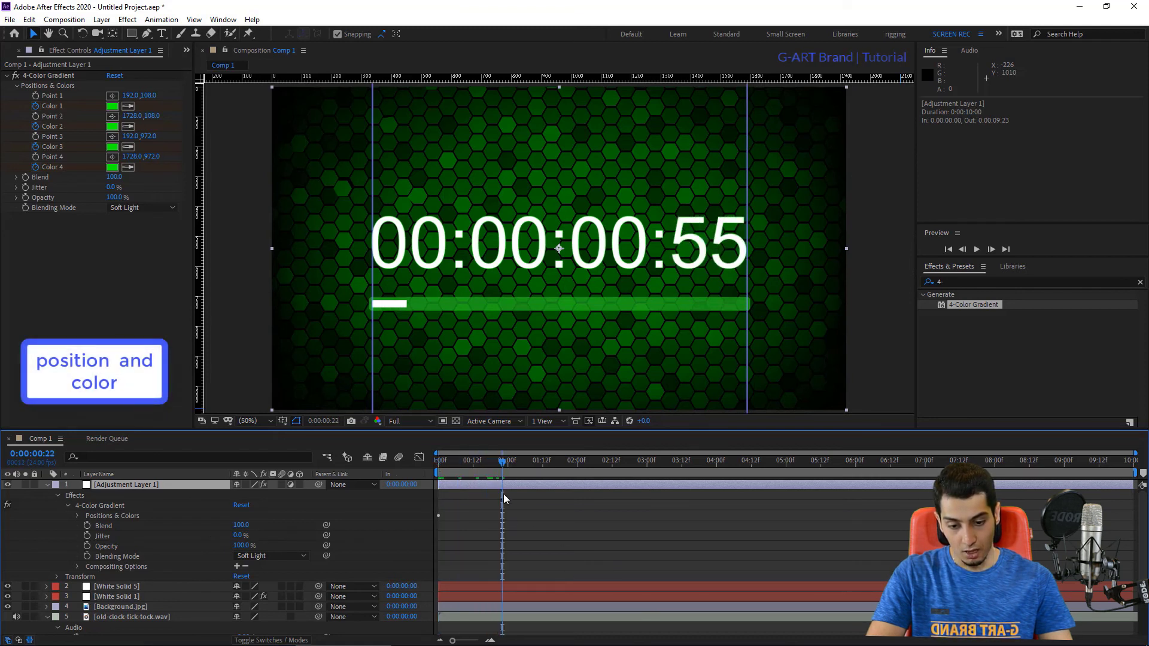
pyautogui.click(76, 516)
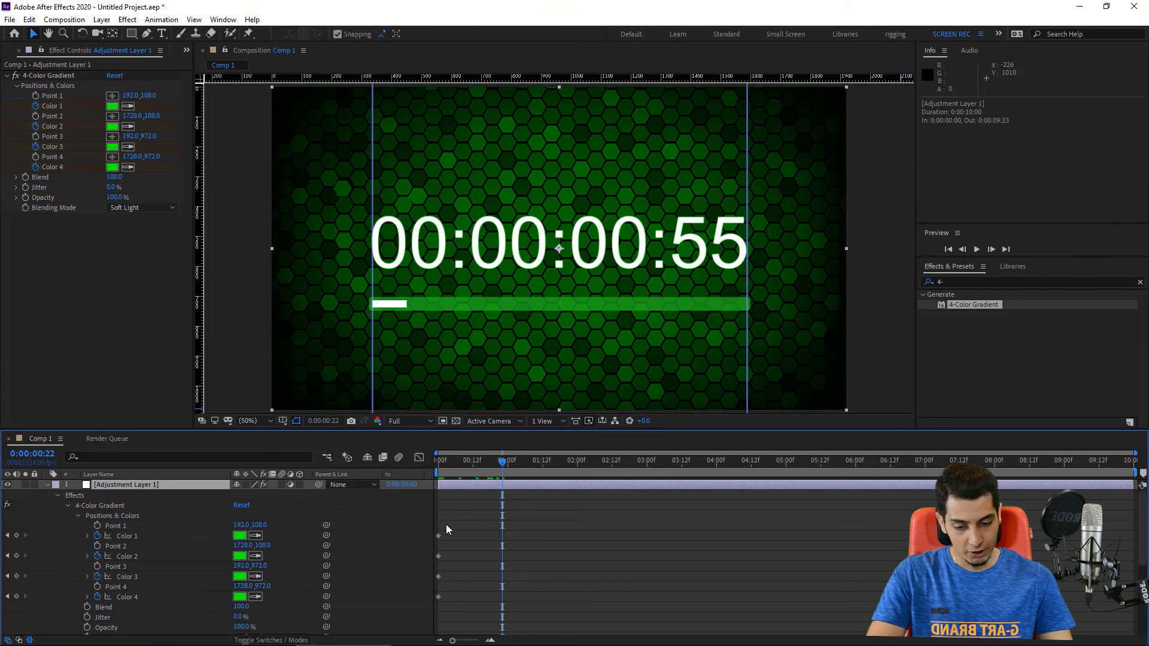
# Set the gradient's Color 4 to red FF0000 at 0:00:09:23.
pyautogui.moveTo(505, 466); pyautogui.dragTo(1131, 465)
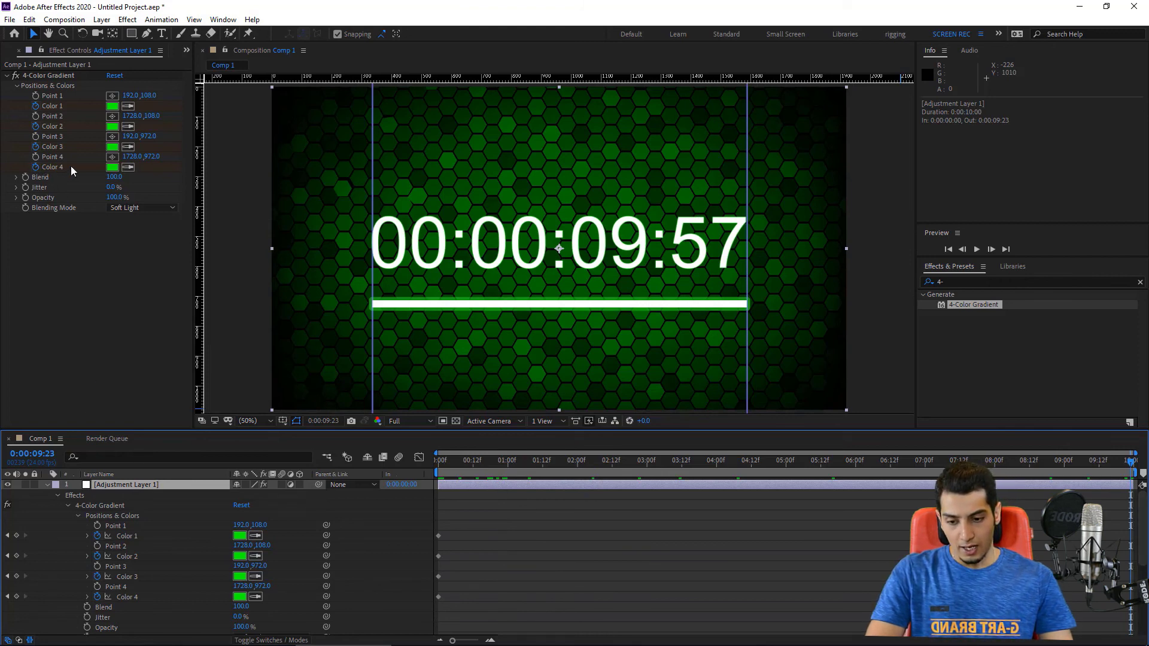
pyautogui.click(113, 170)
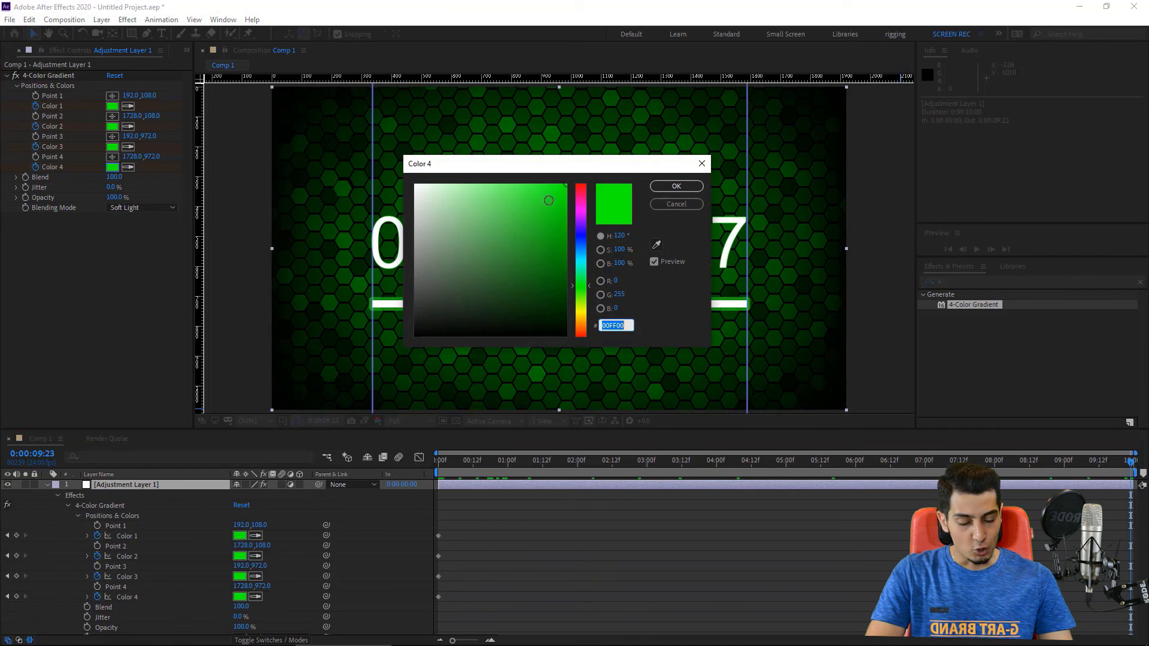
pyautogui.moveTo(578, 240); pyautogui.dragTo(588, 173)
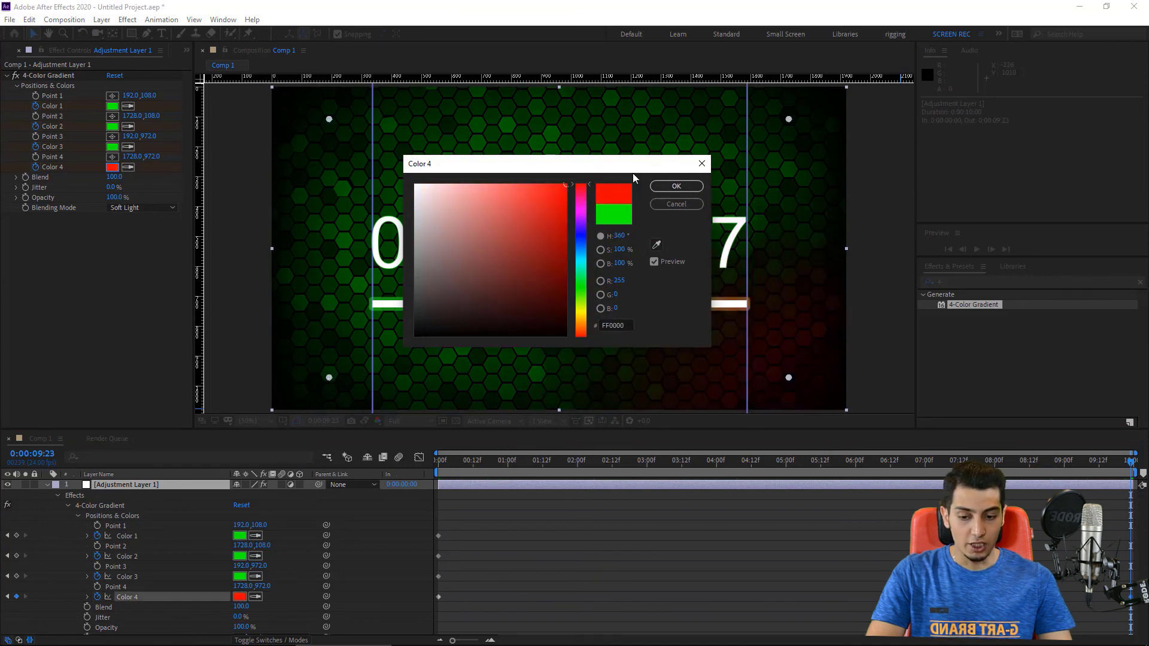
pyautogui.click(675, 186)
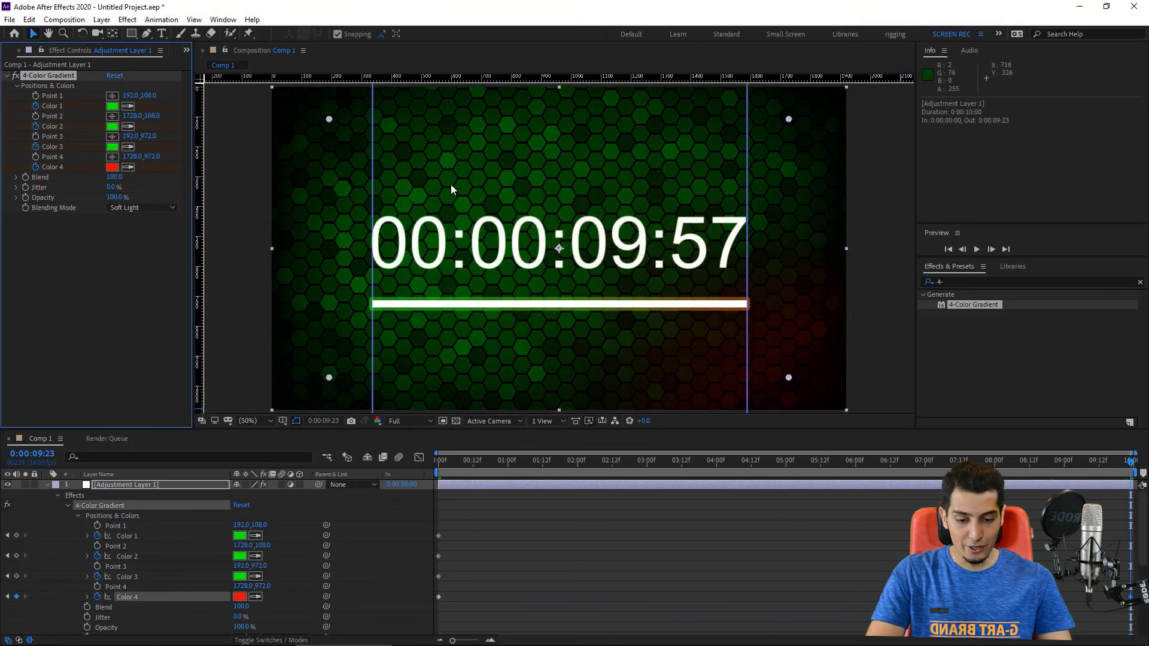
# Give Colors 3, 2 and 1 the same red at 0:00:09:23 by sampling the neighbouring red color swatches.
pyautogui.click(128, 147)
pyautogui.click(112, 166)
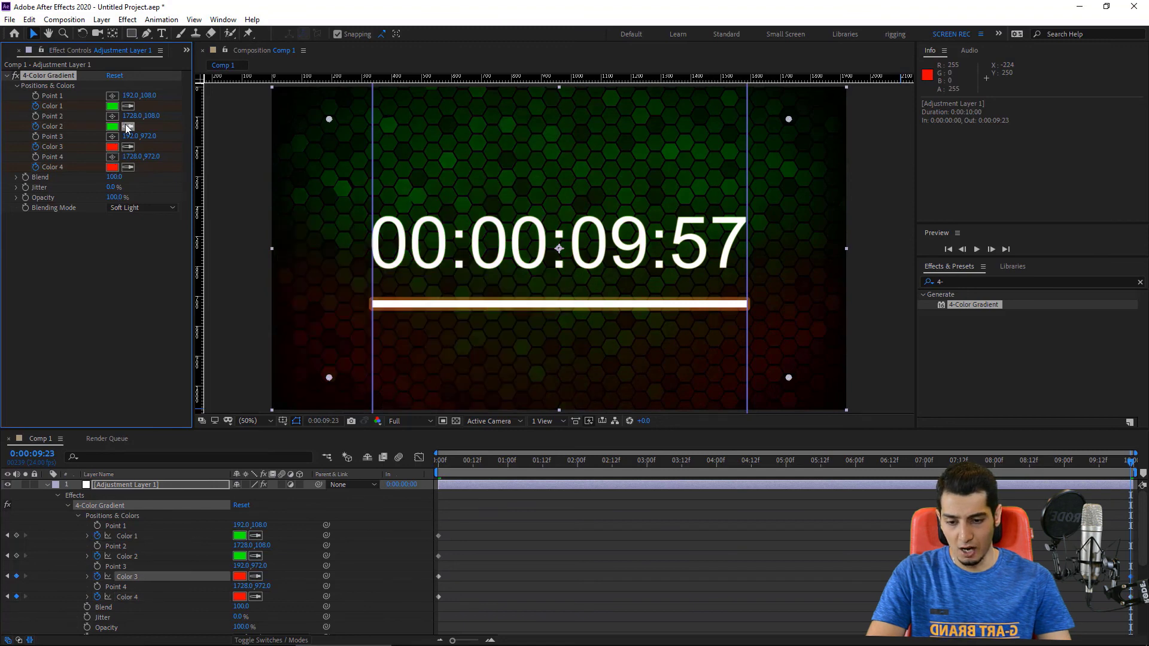
pyautogui.click(113, 146)
pyautogui.click(128, 106)
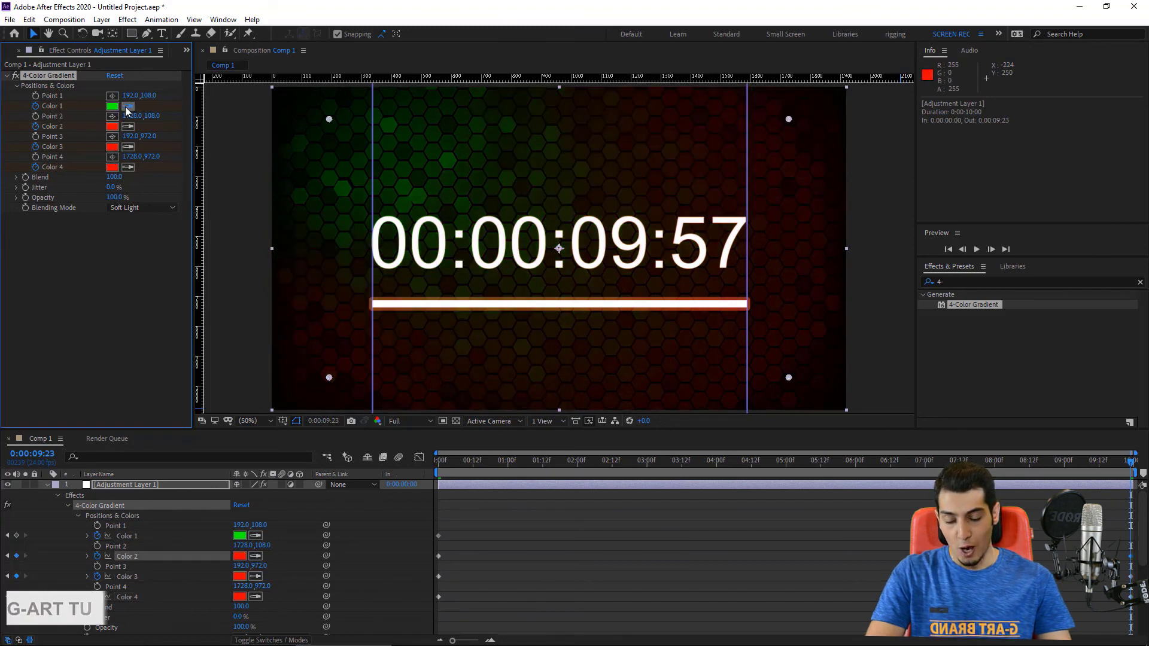
pyautogui.click(114, 127)
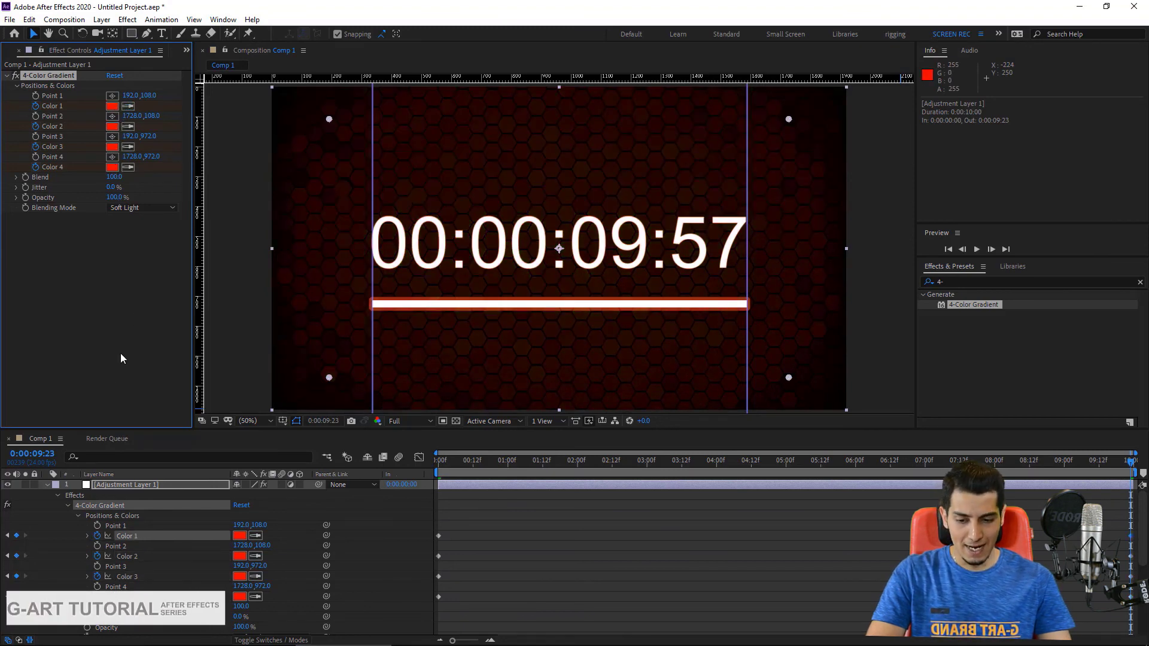
# Collapse the adjustment layer and preview the green-to-red color change from 0:00:00:00.
pyautogui.click(46, 485)
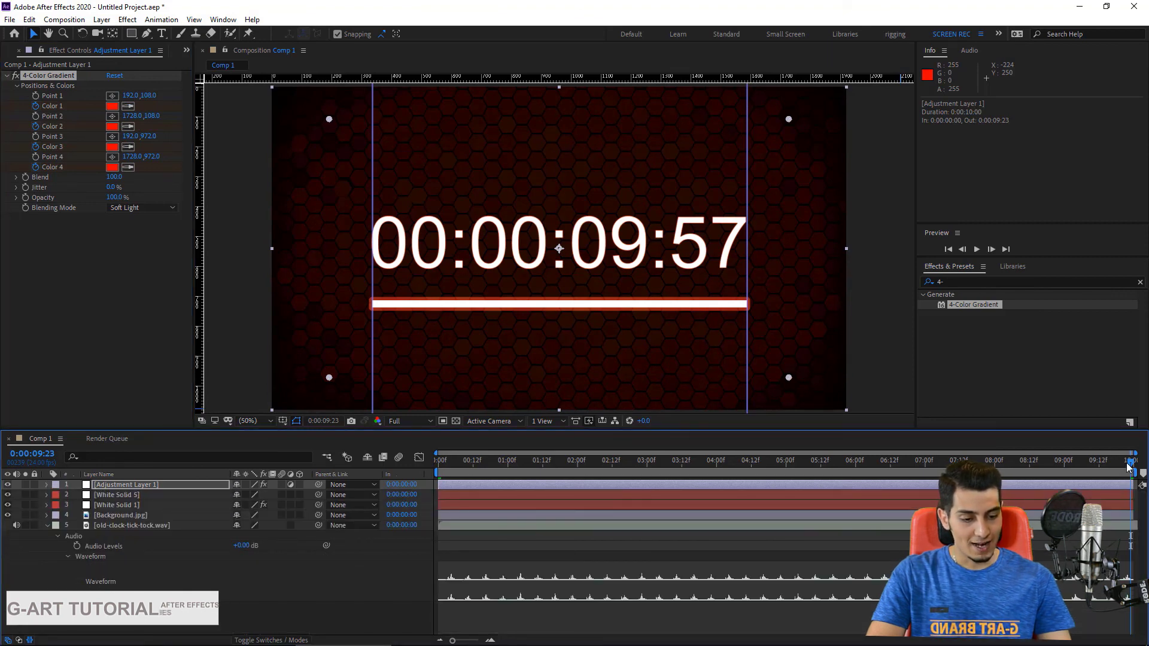
pyautogui.press('pageup')
pyautogui.press('pageup')
pyautogui.press('pageup')
pyautogui.press('pageup')
pyautogui.press('pageup')
pyautogui.moveTo(1040, 472); pyautogui.dragTo(438, 472)
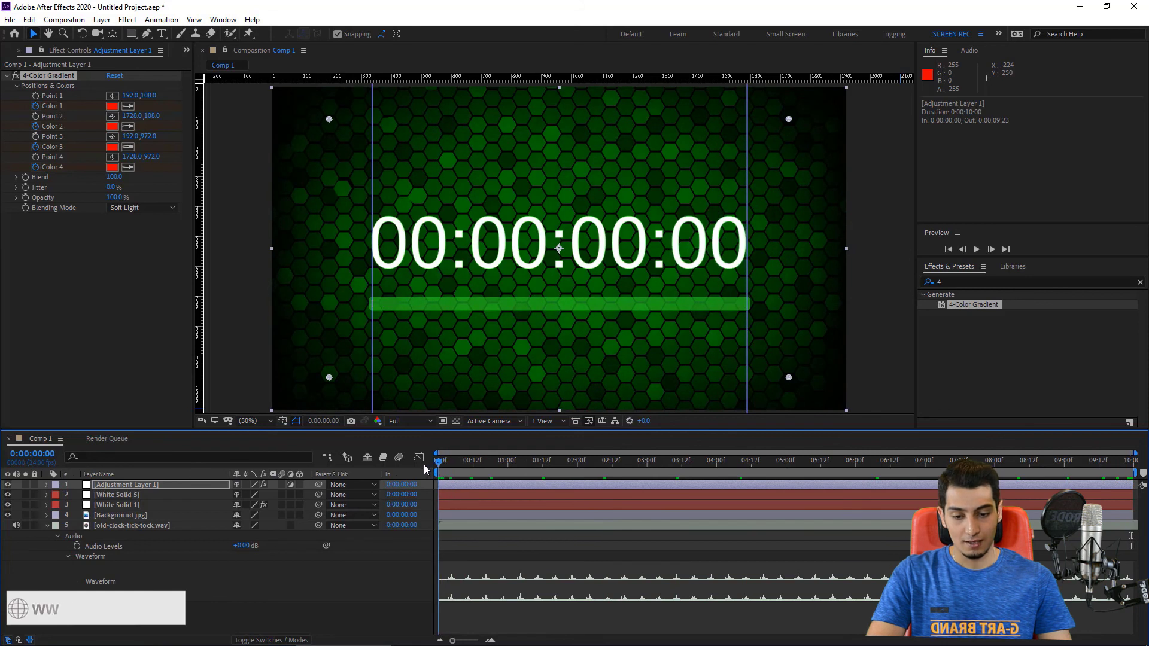
pyautogui.click(977, 250)
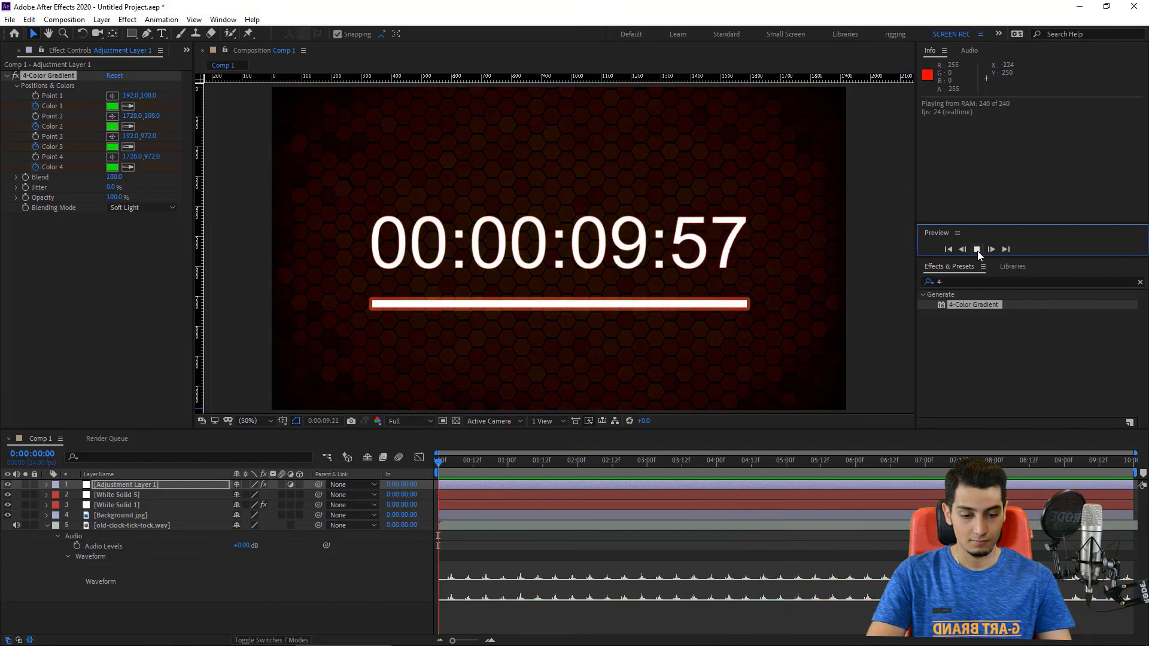
pyautogui.click(976, 249)
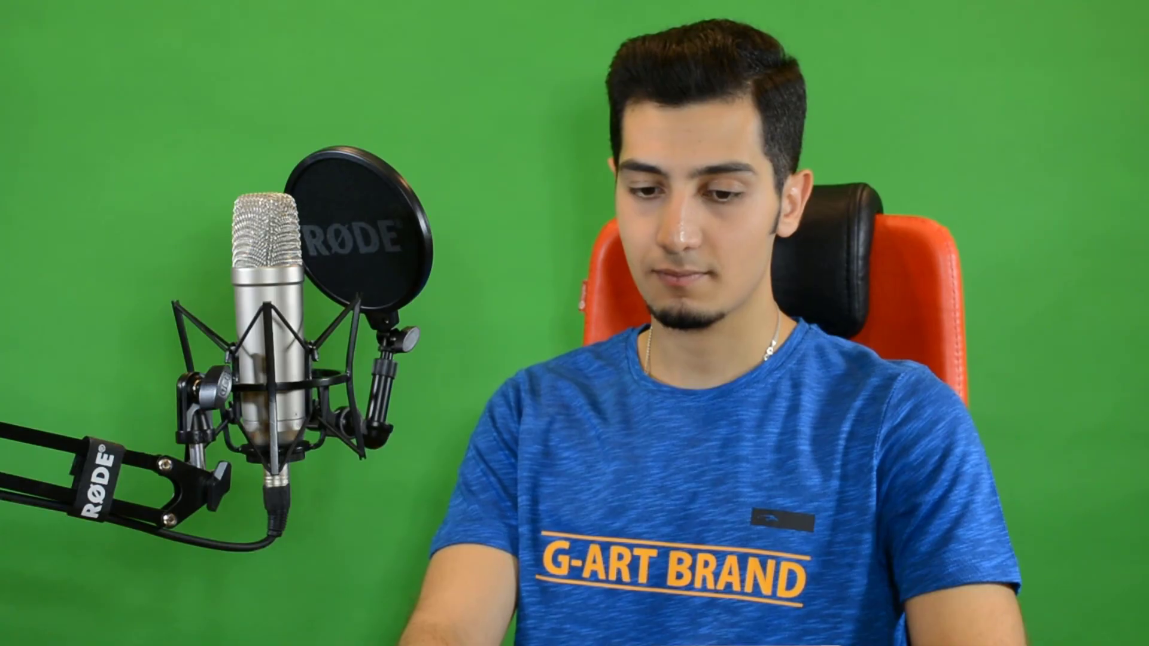